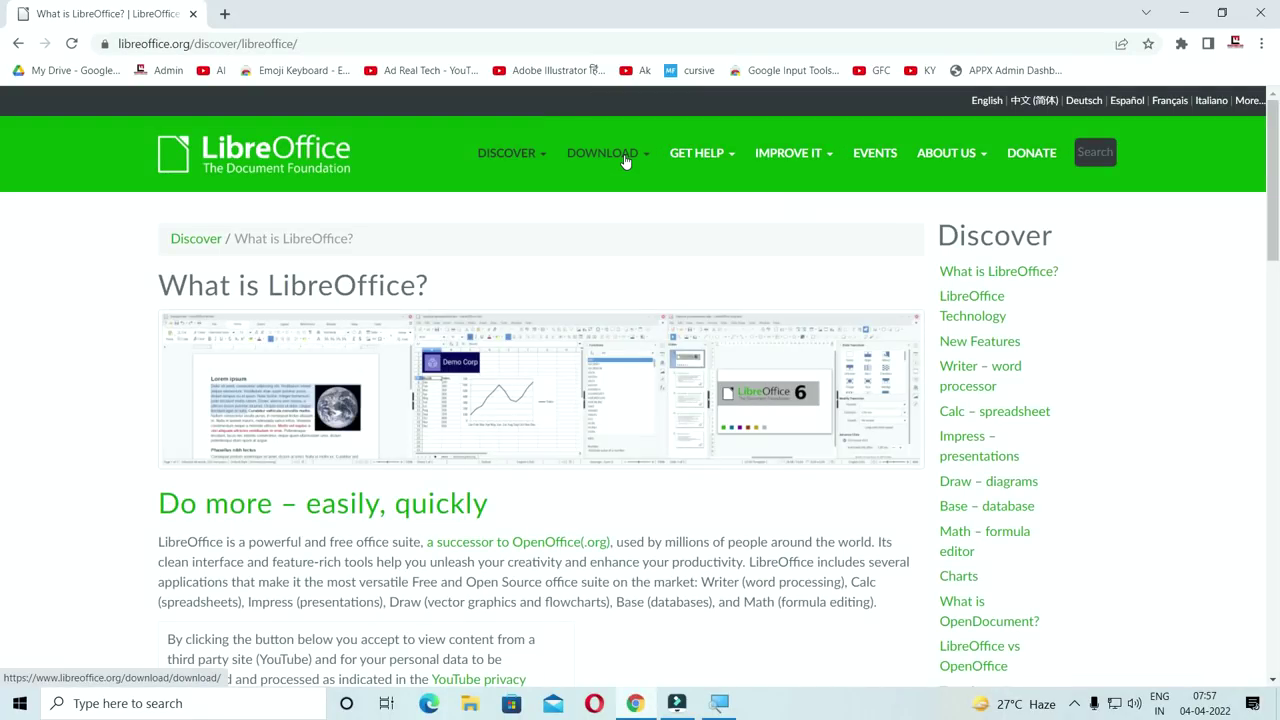
Open the Download LibreOffice page for version 7.3.2 and choose Windows (64-bit) as the operating system
mouse_move(624, 160)
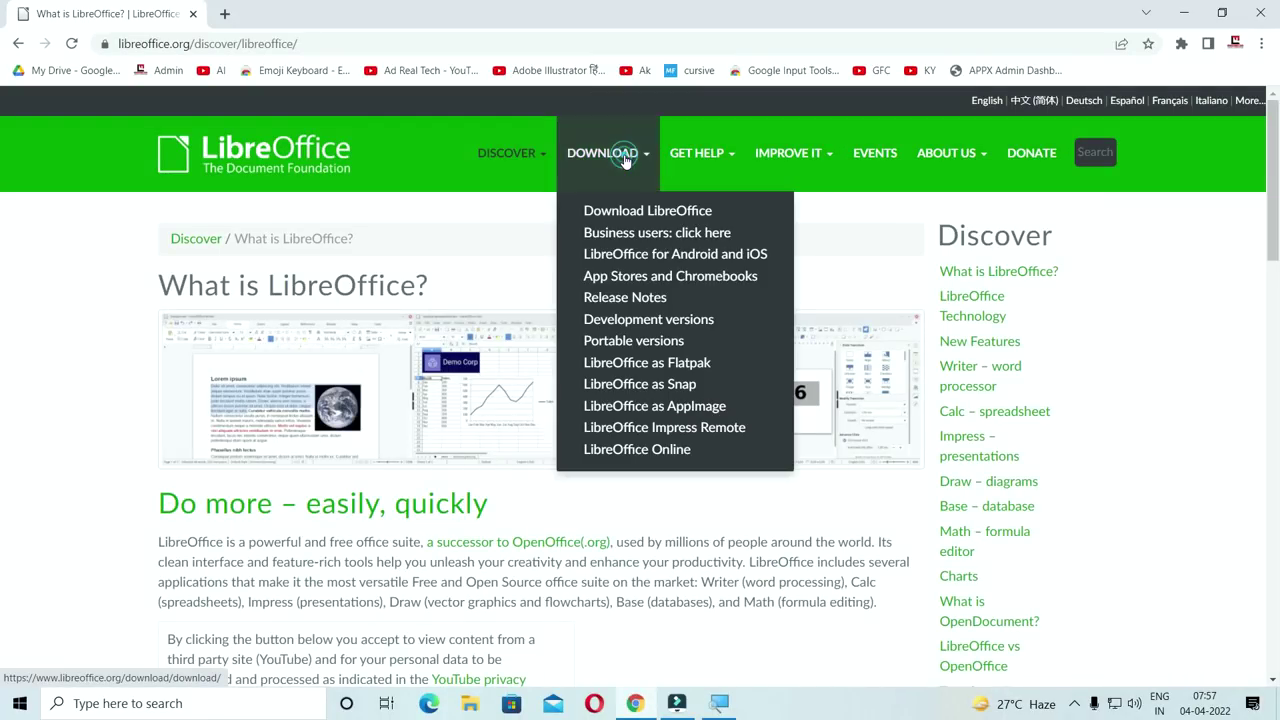
left_click(622, 210)
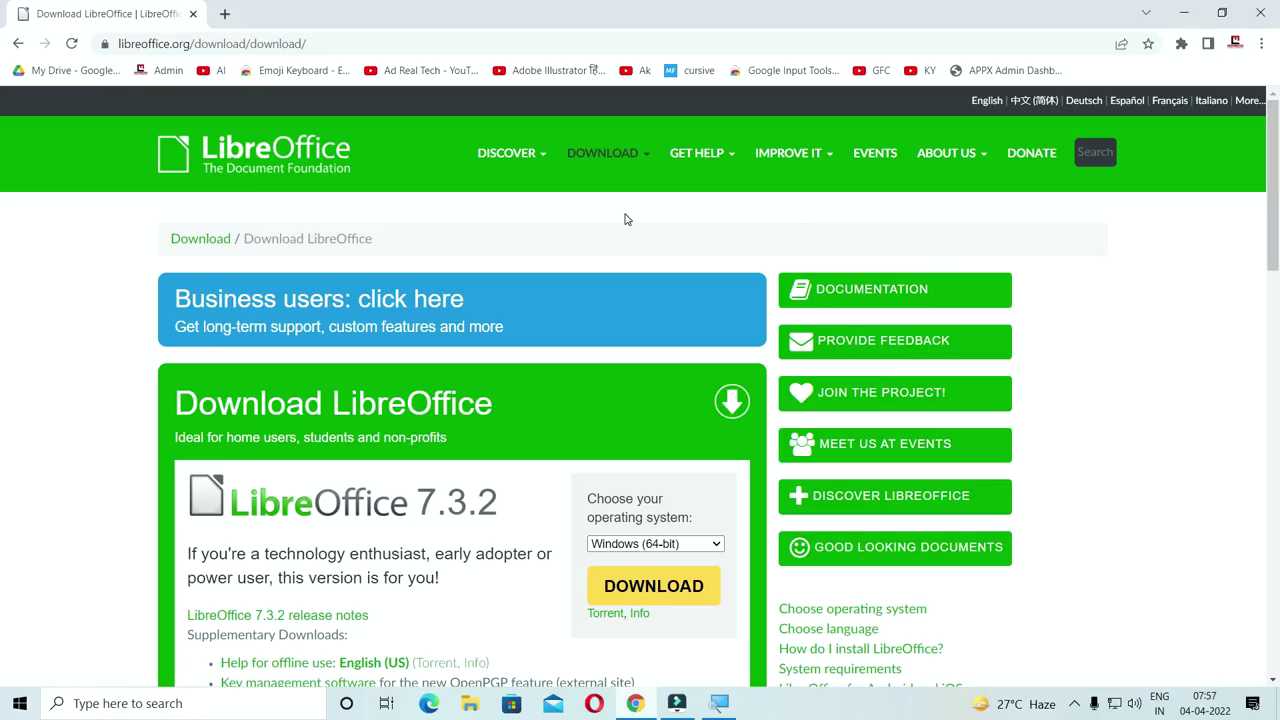
scroll(611, 285, "down", 2)
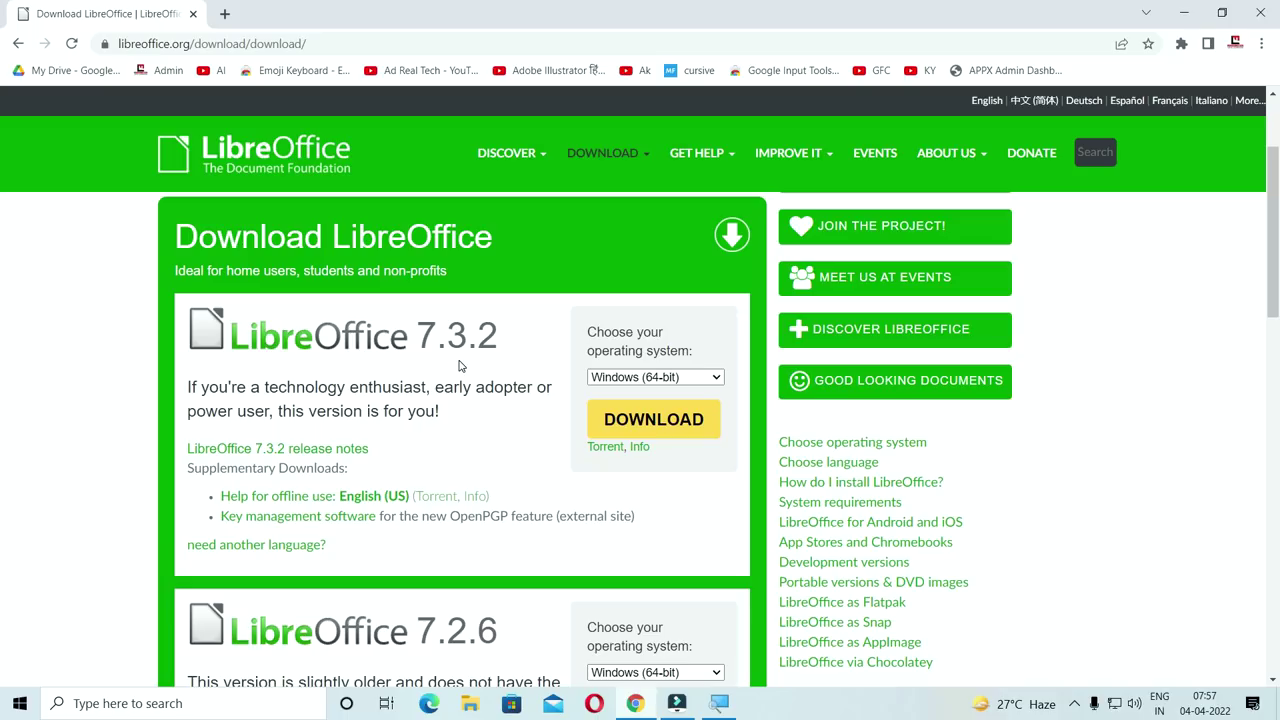
left_click_drag(425, 333, 437, 335)
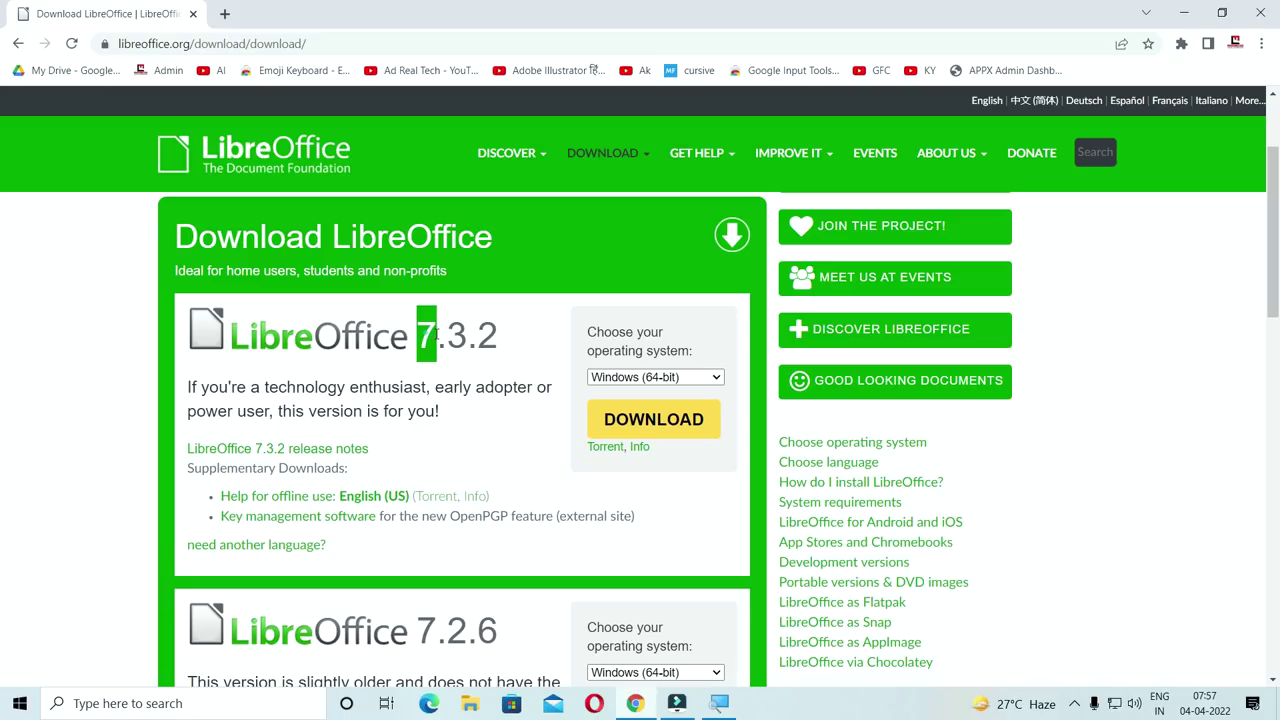
left_click(518, 357)
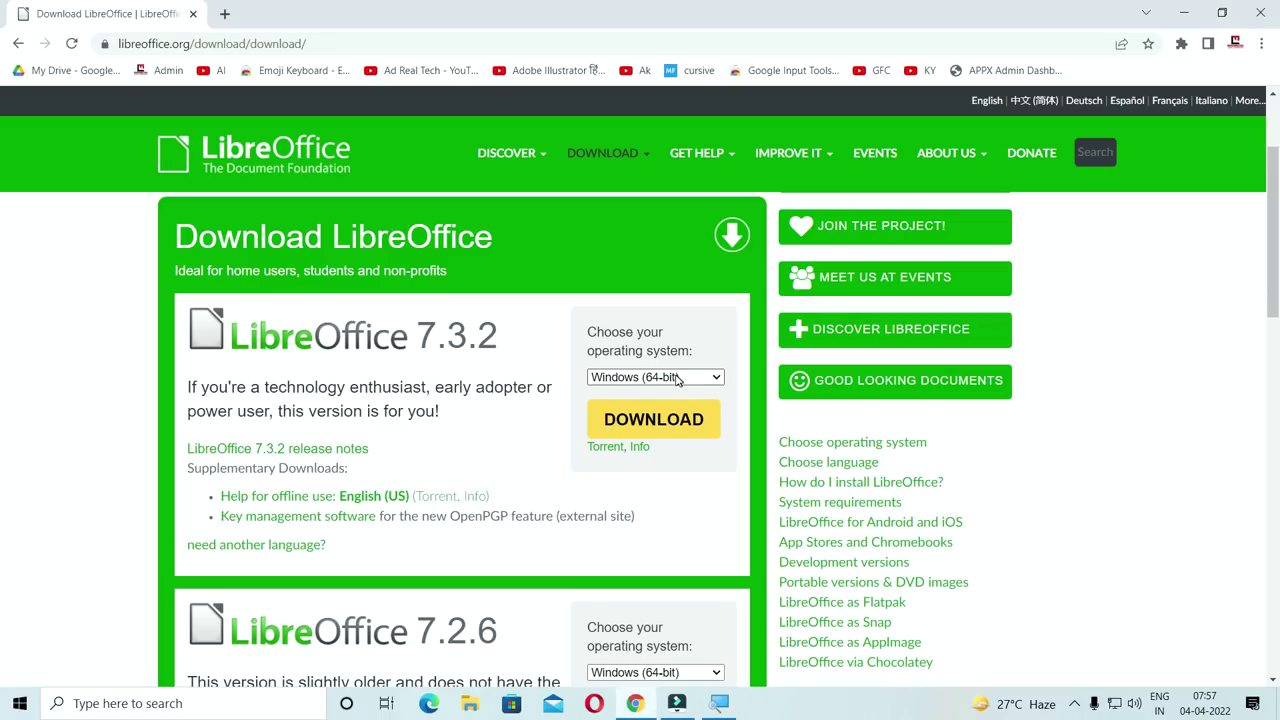
left_click(676, 378)
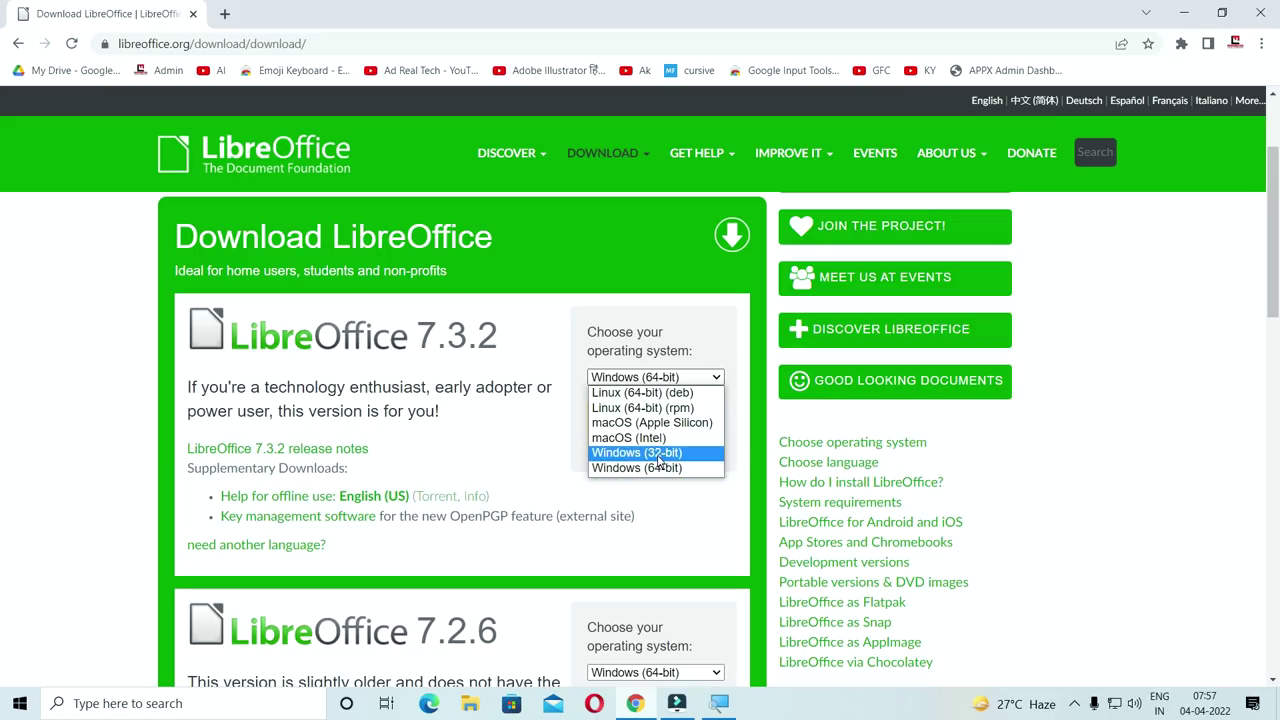
left_click(660, 468)
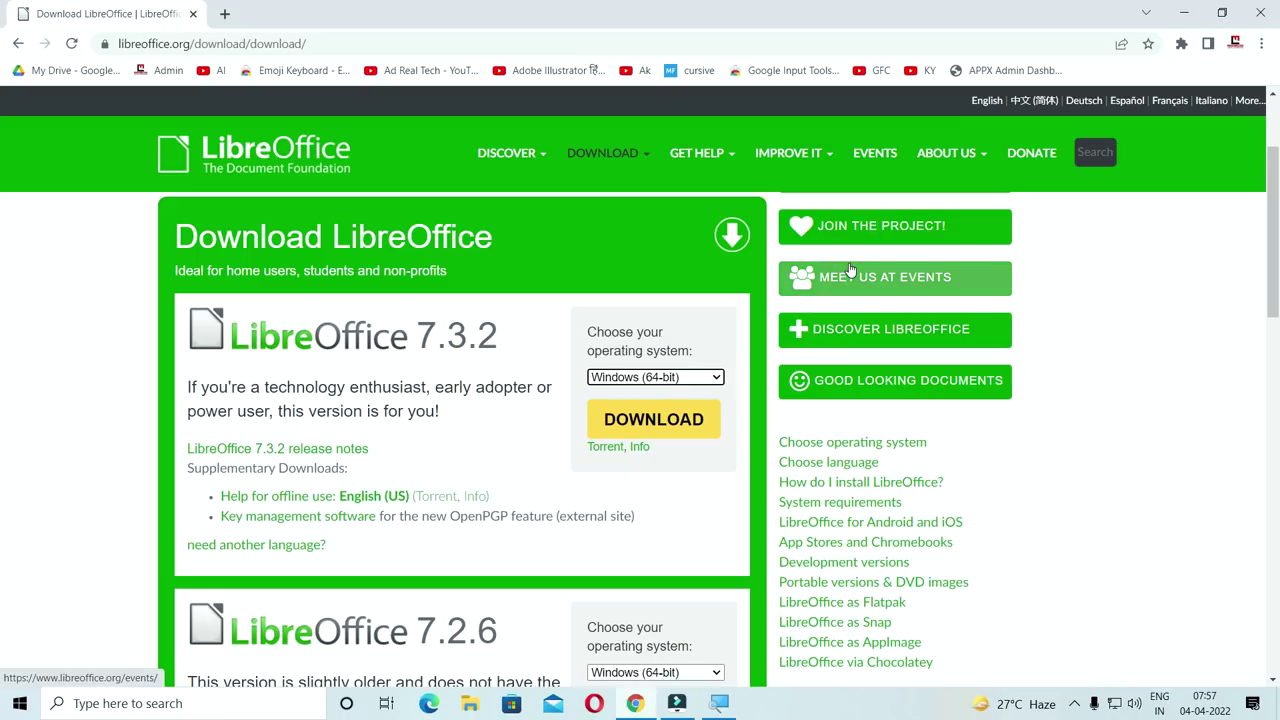
Check This PC's properties for a 64-bit operating system on an x64-based processor, then close Settings
key("super+d")
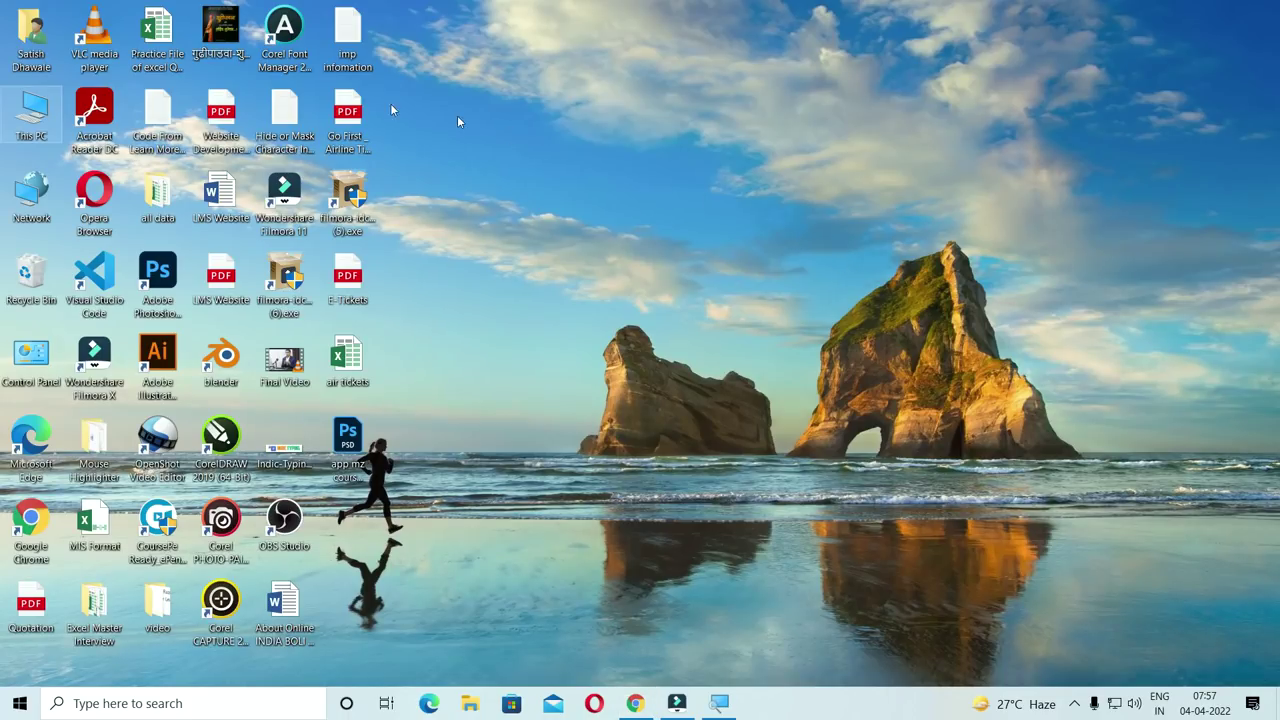
left_click(28, 130)
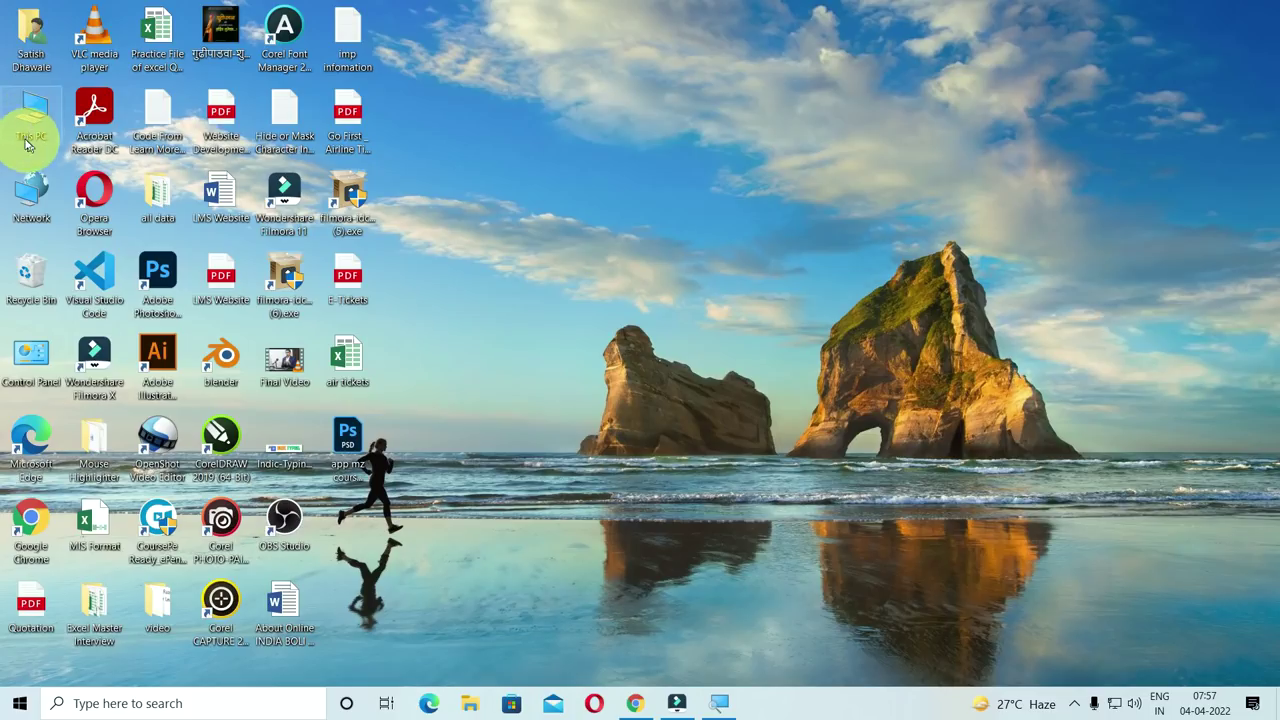
right_click(28, 130)
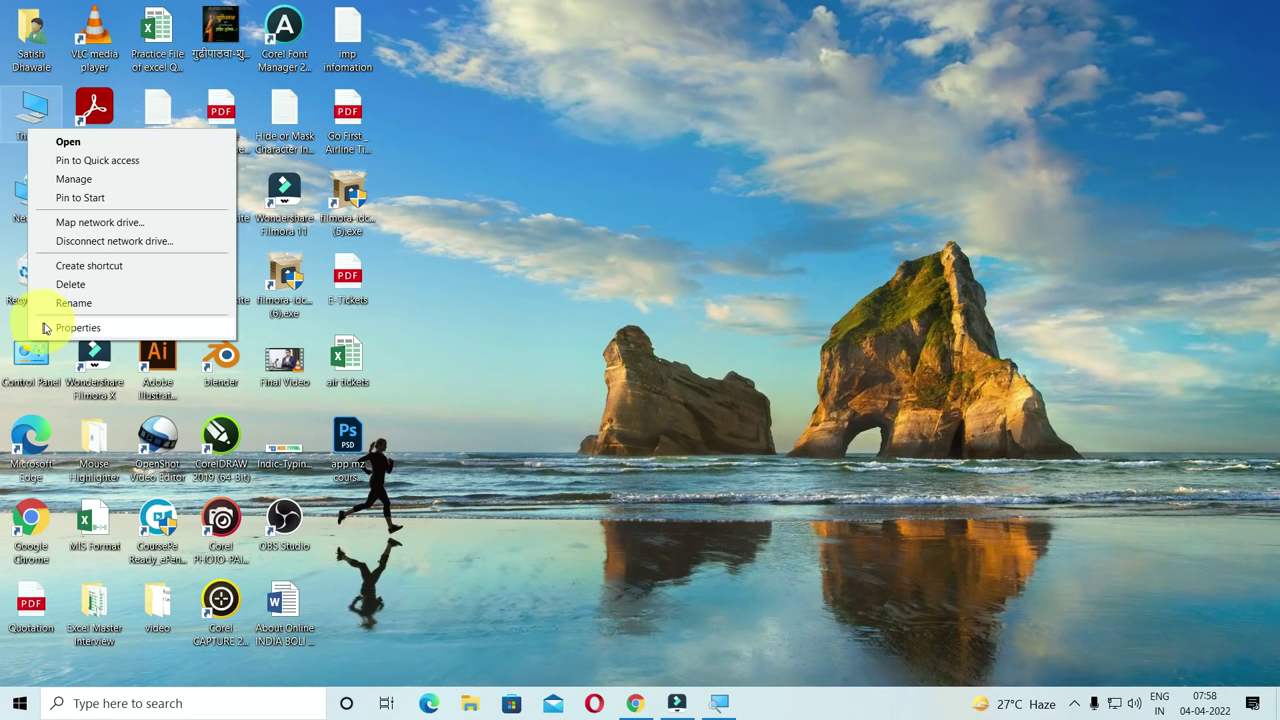
left_click(48, 327)
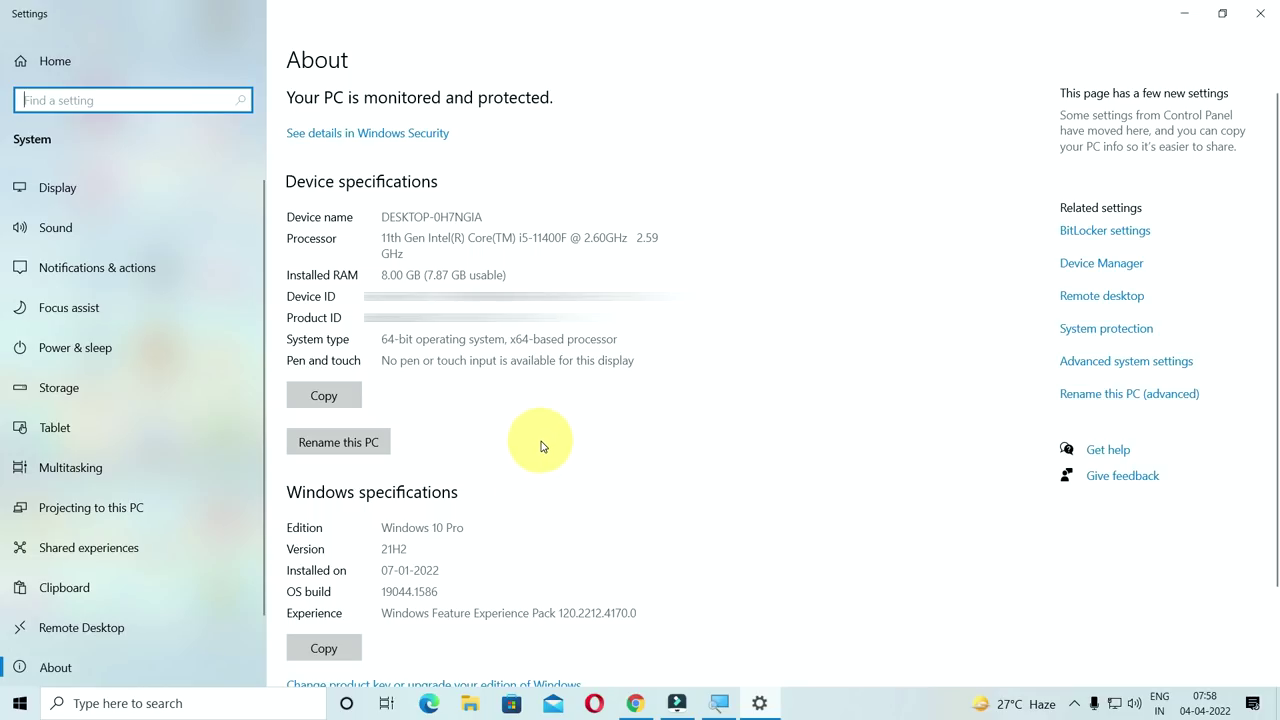
left_click_drag(618, 341, 378, 340)
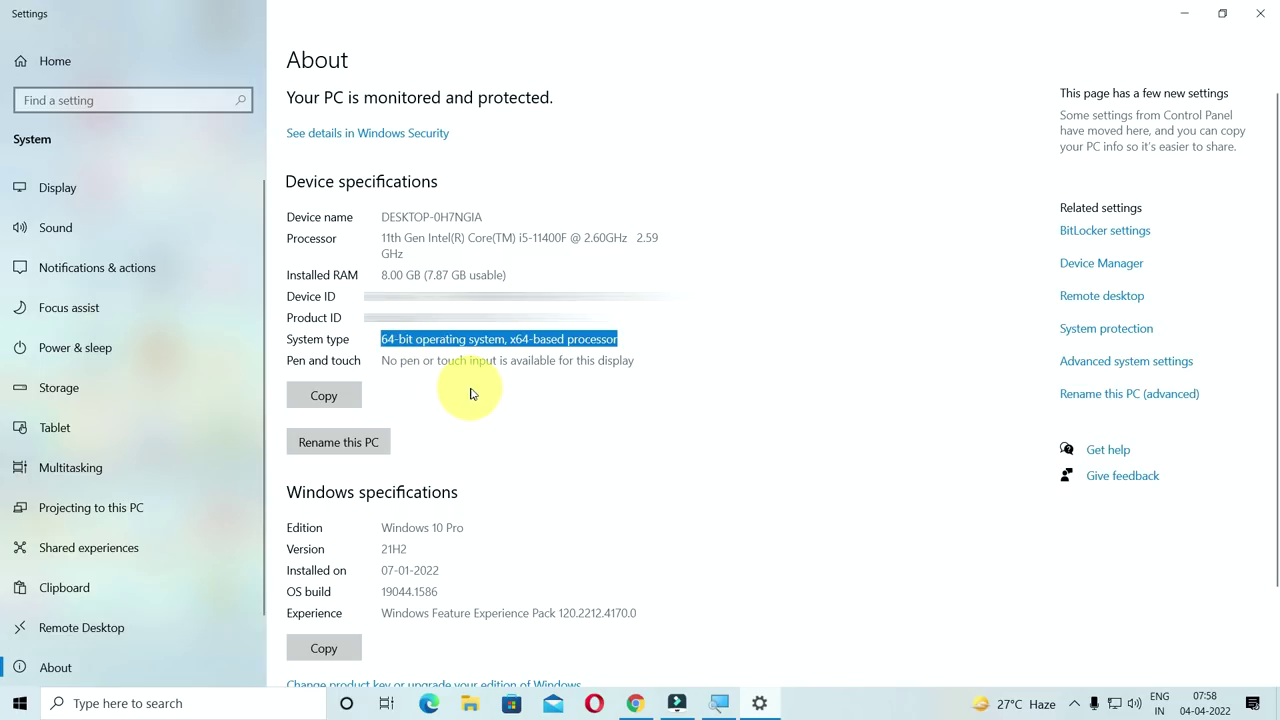
left_click(1259, 14)
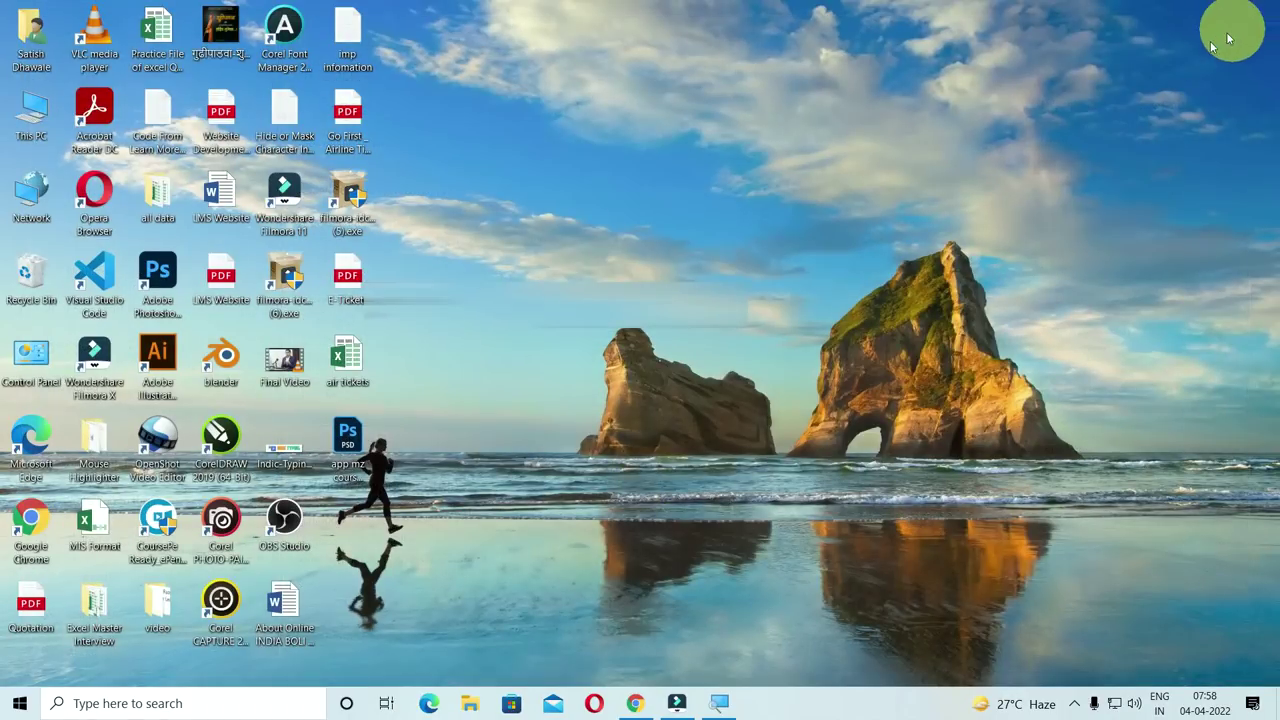
Download the LibreOffice_7.3.2_Win_x64.msi installer (332 MB) and run it
left_click(637, 705)
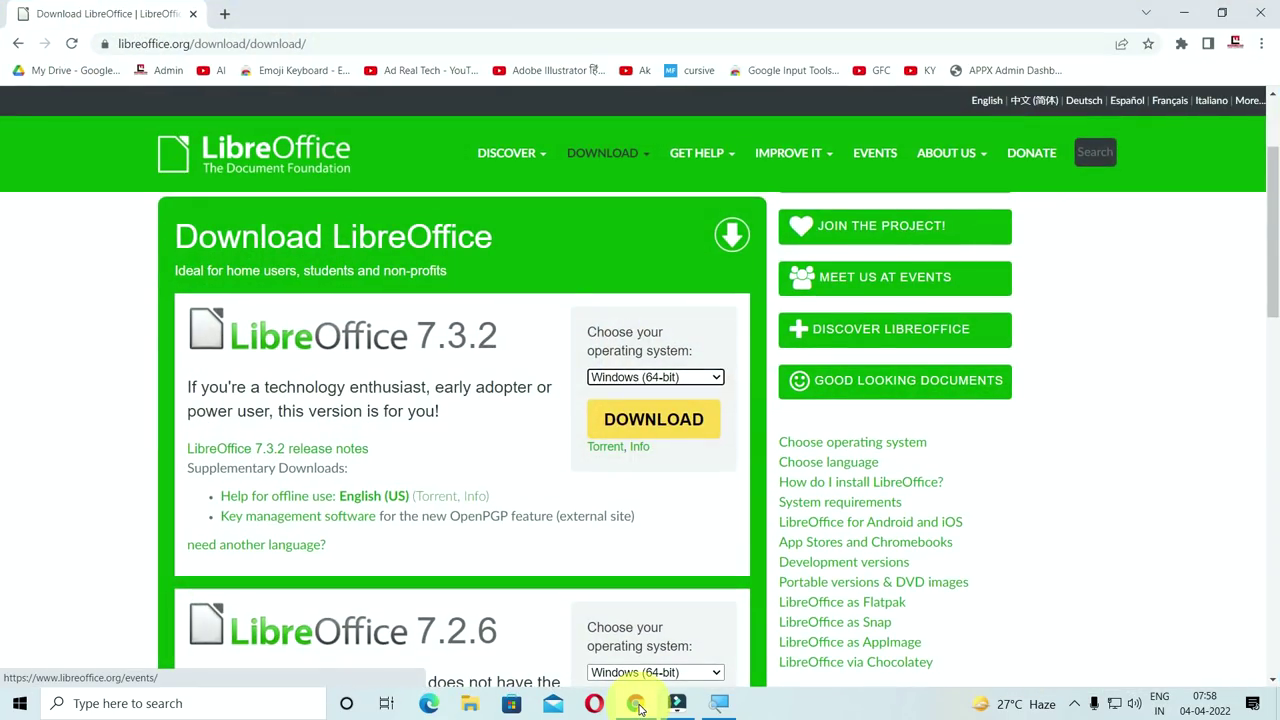
left_click(652, 428)
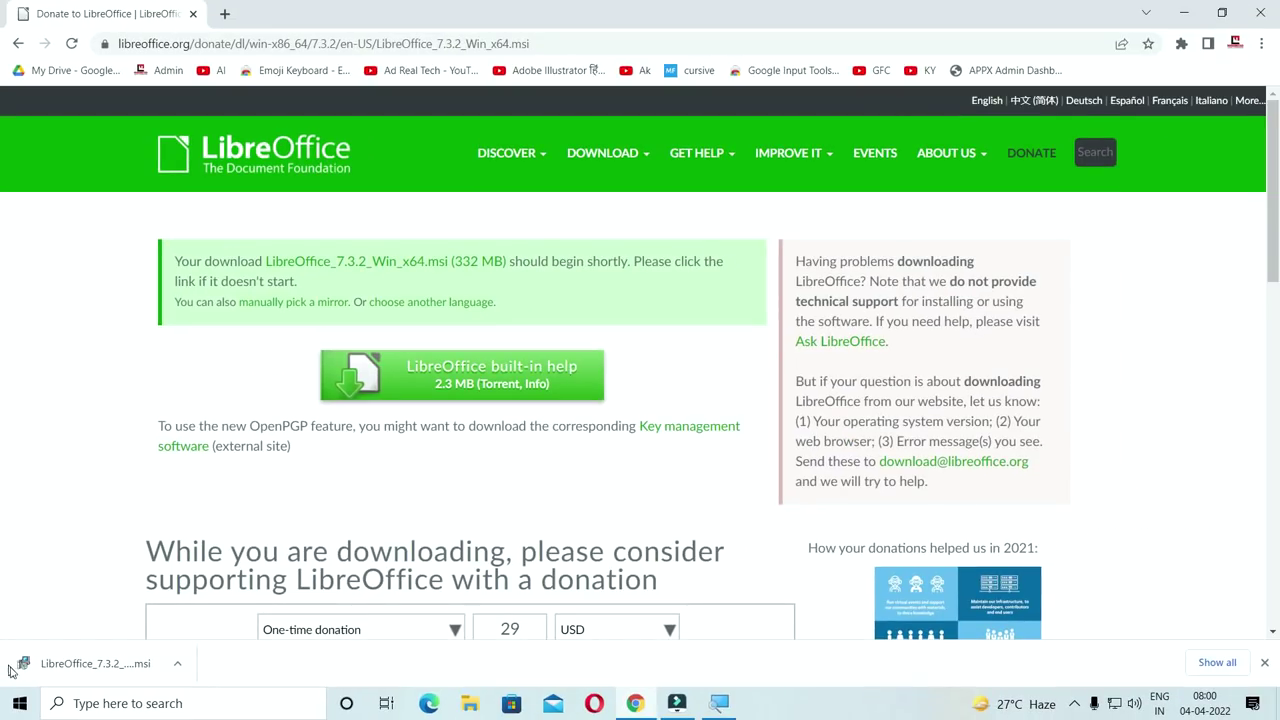
left_click(52, 677)
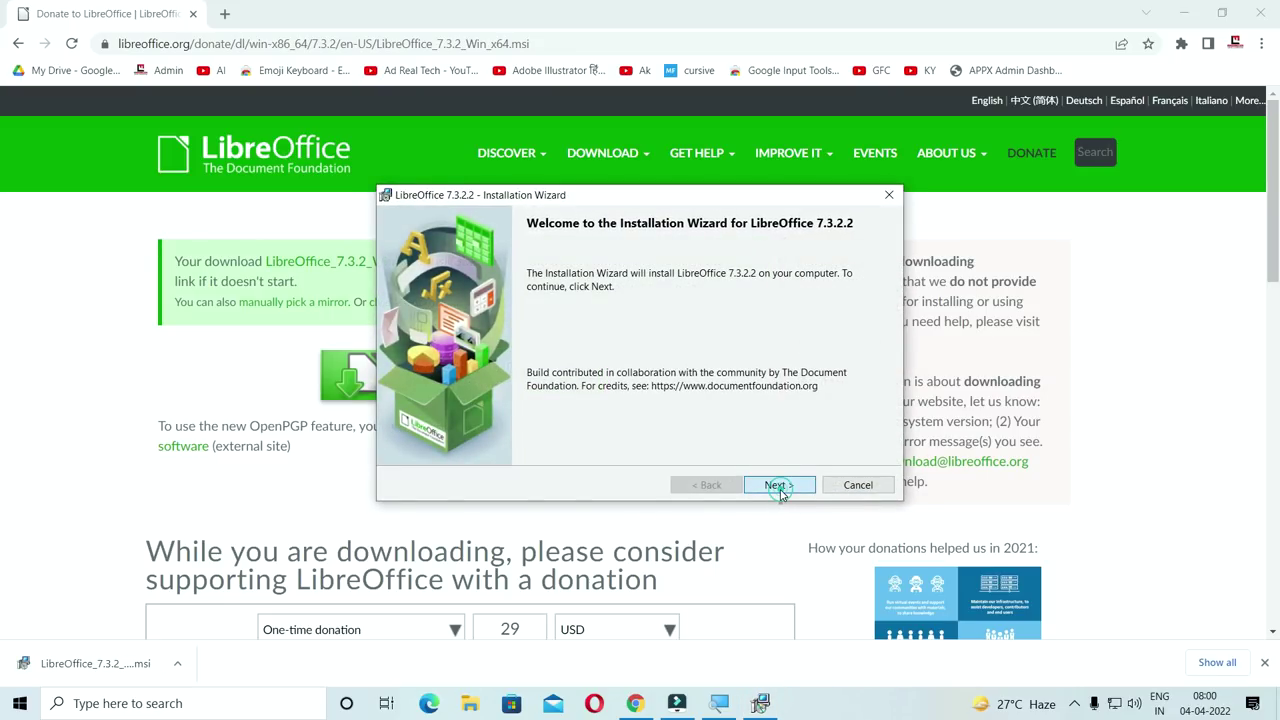
Install LibreOffice 7.3.2.2 with the Typical setup, letting the installer close applications using its files
left_click(778, 488)
left_click(1184, 14)
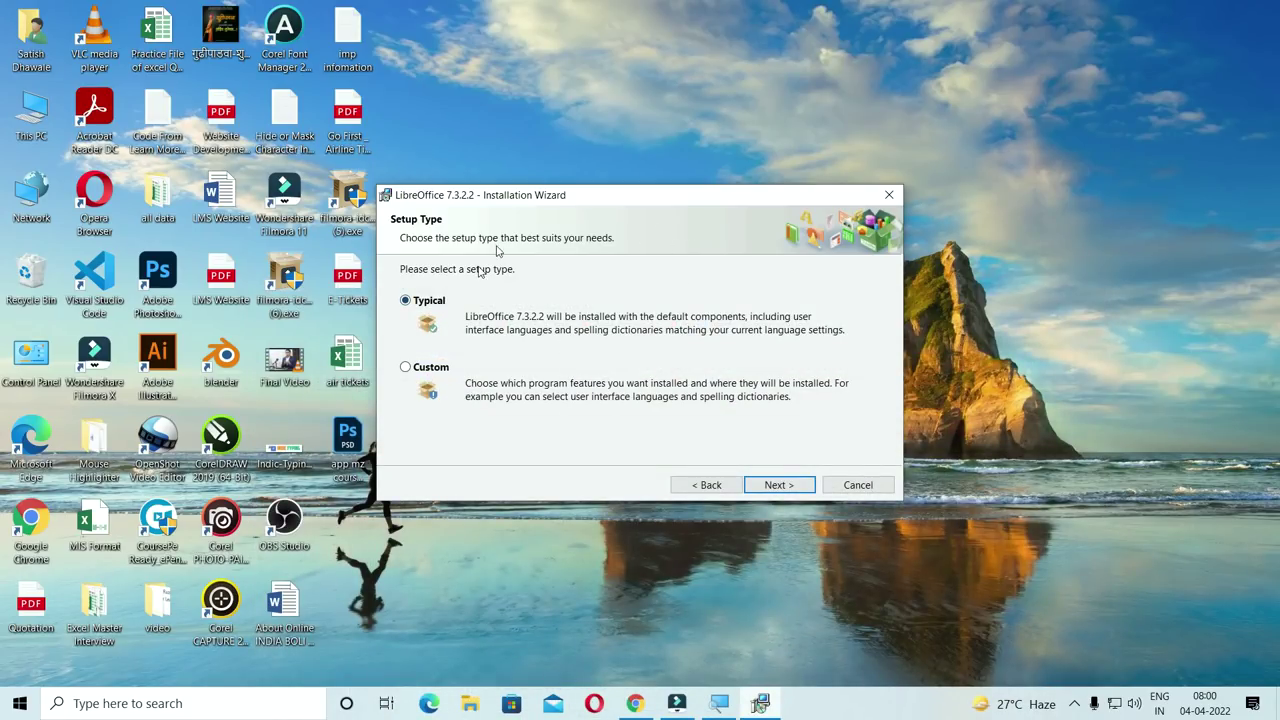
left_click(783, 487)
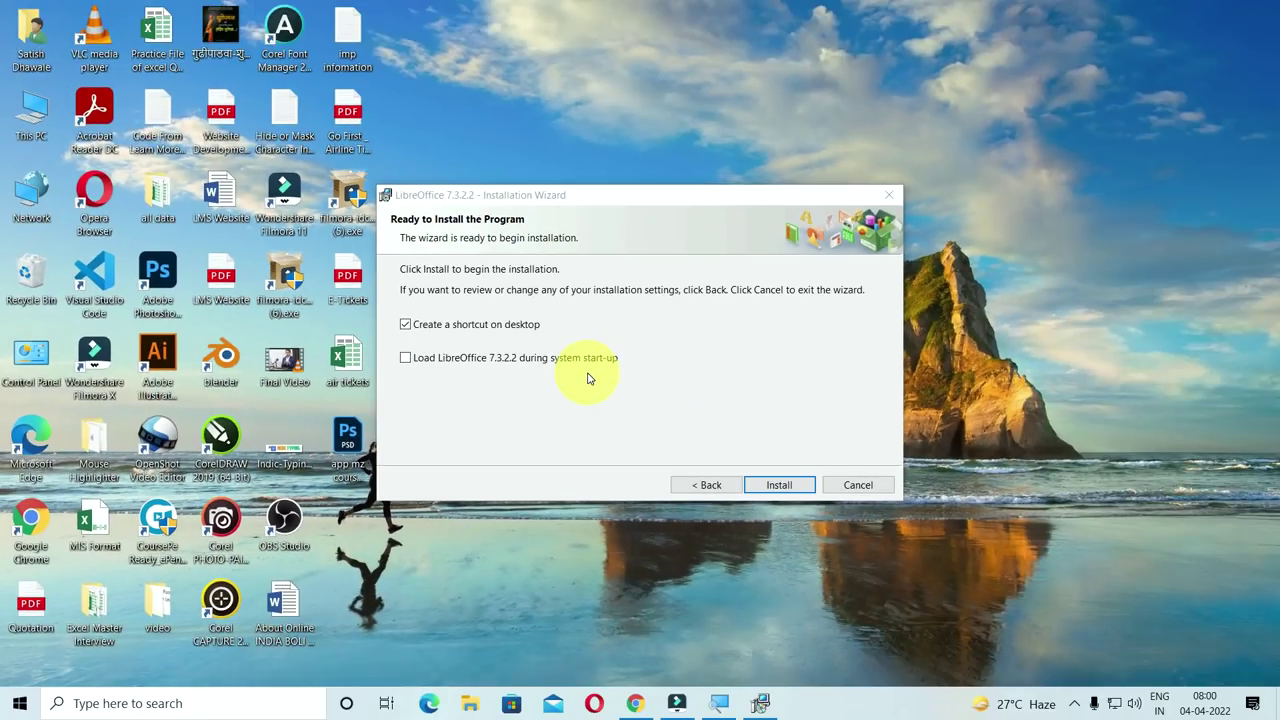
left_click(405, 358)
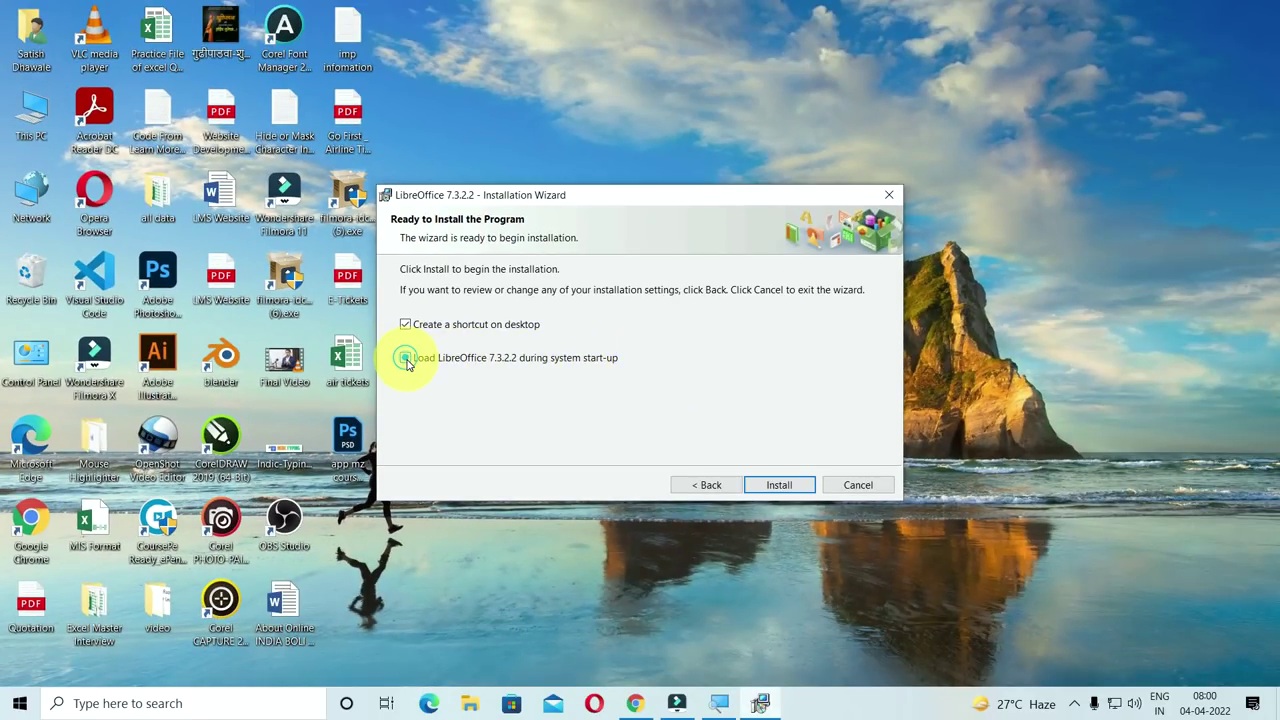
left_click(778, 486)
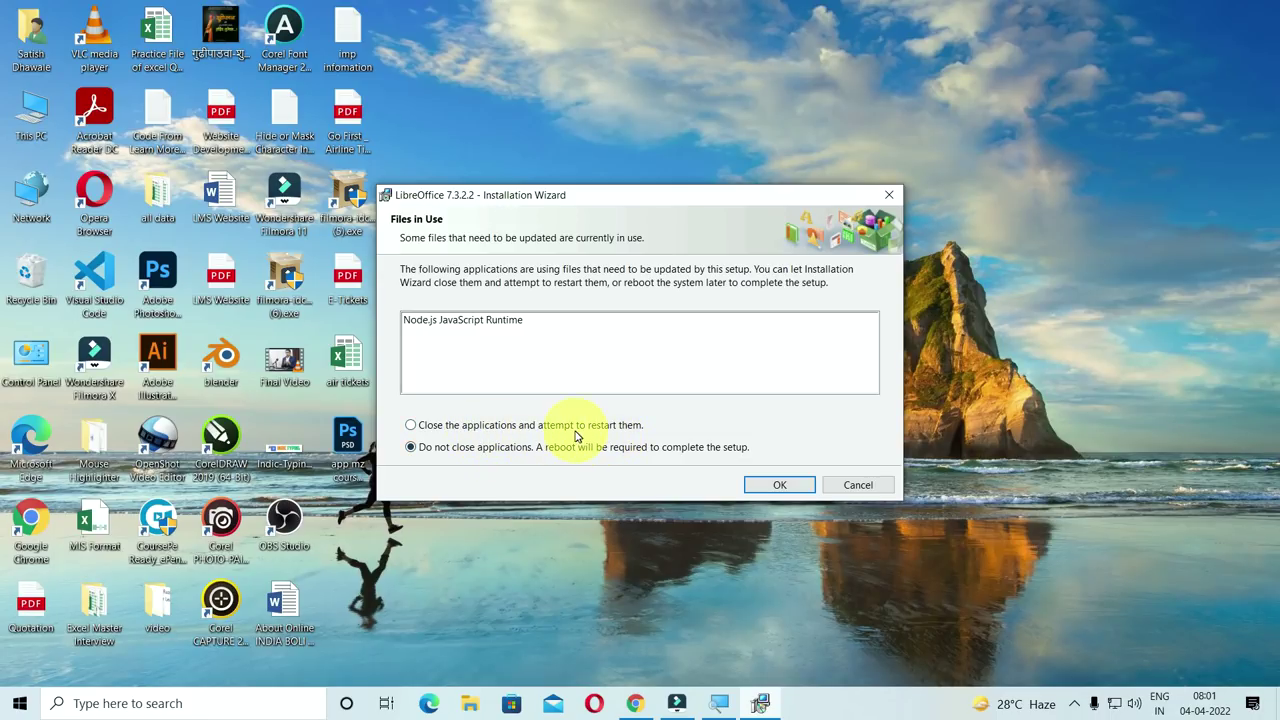
left_click(562, 432)
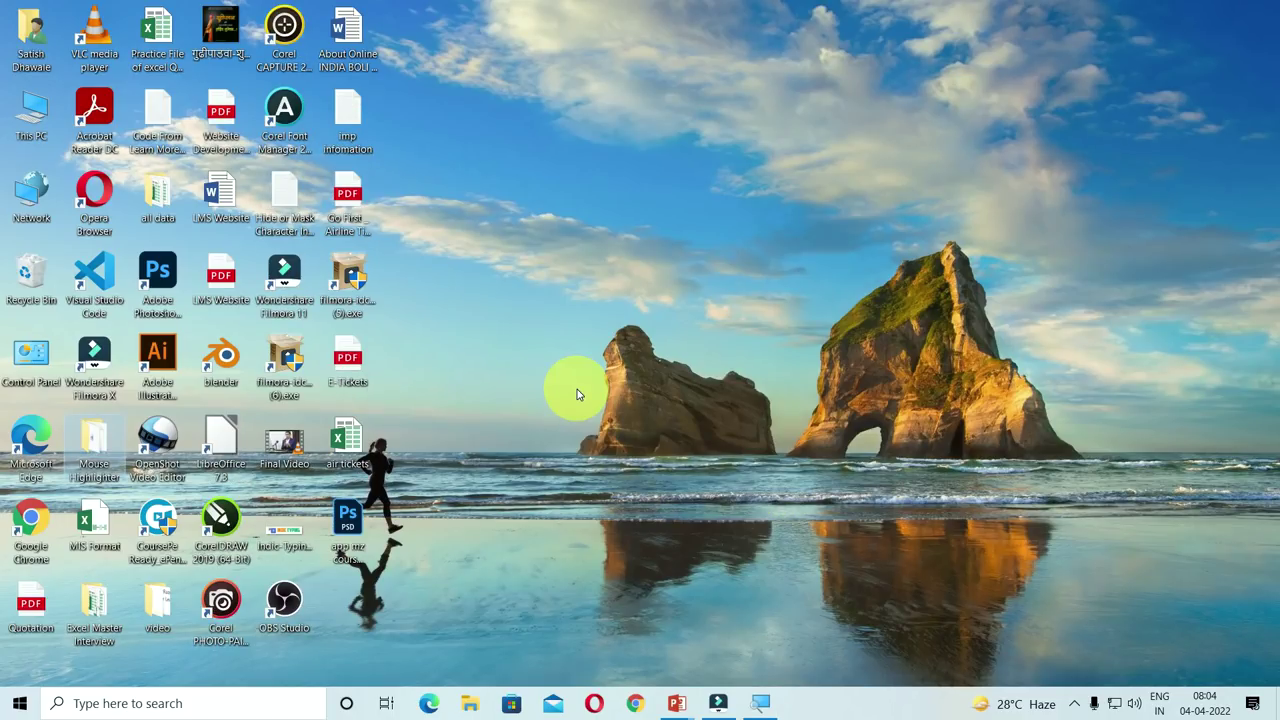
Search Windows for 'libre' and launch LibreOffice from the results
left_click(97, 704)
type("li")
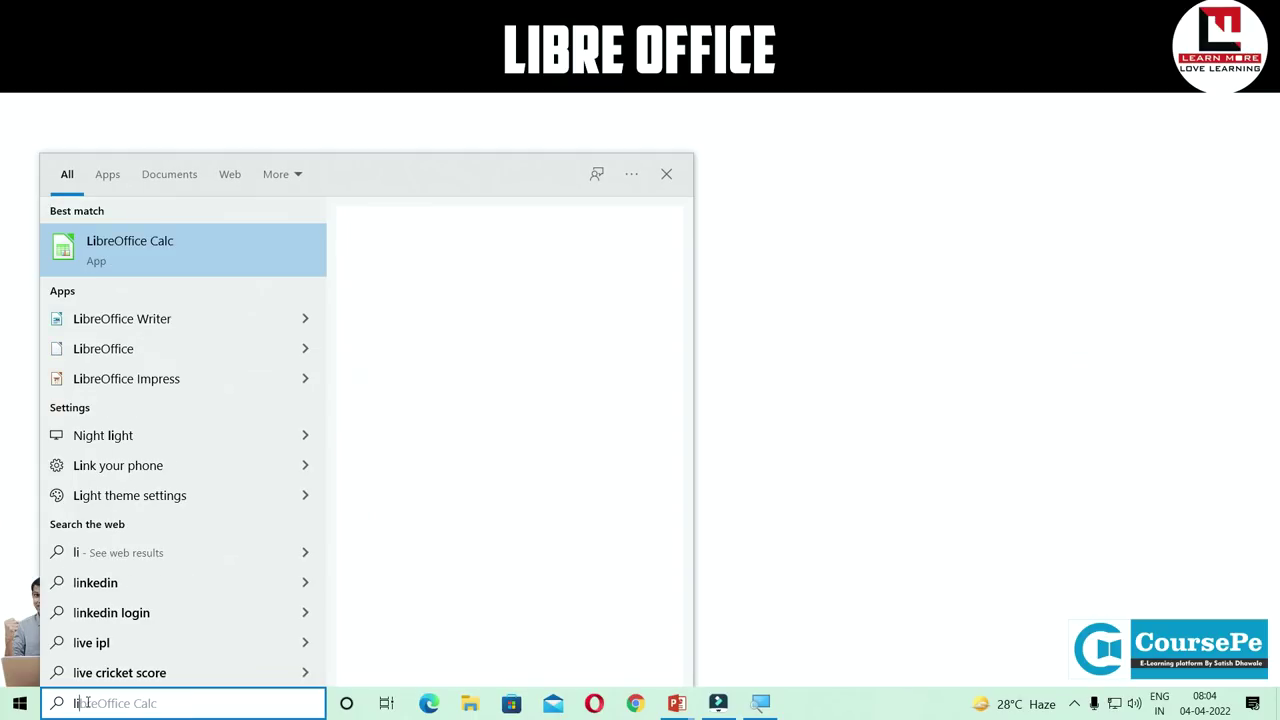
type("bre")
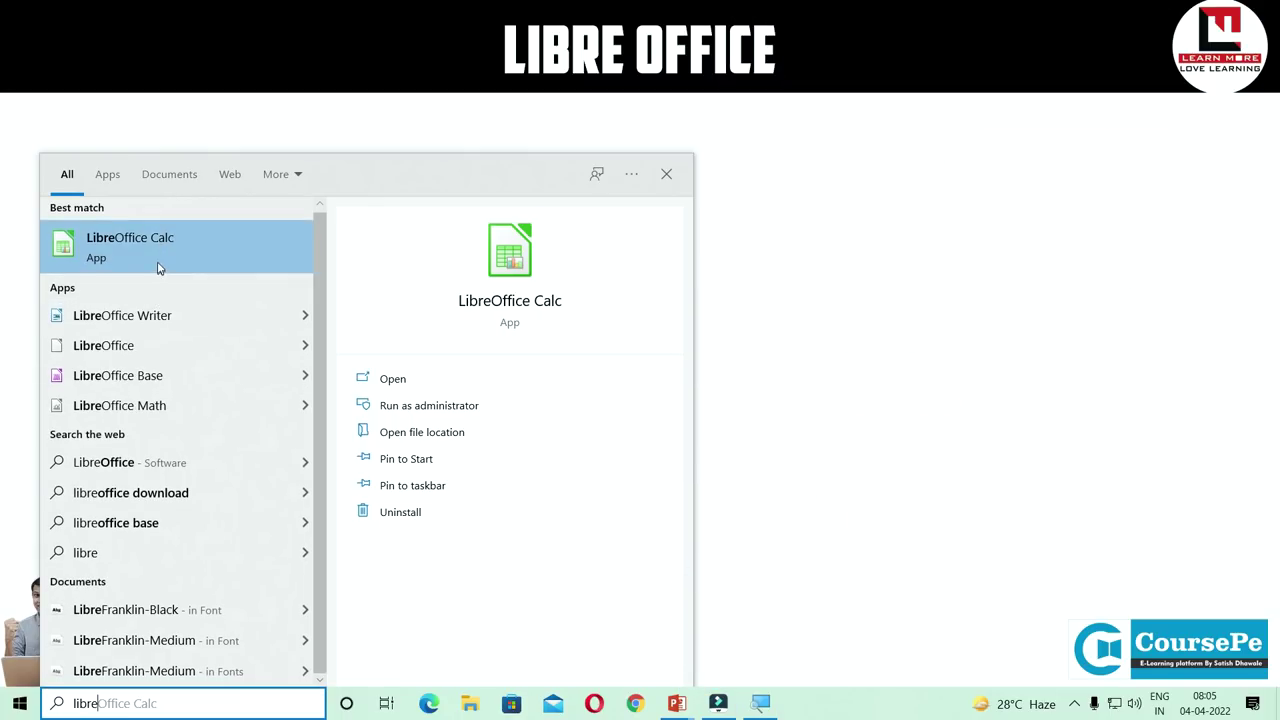
left_click(120, 345)
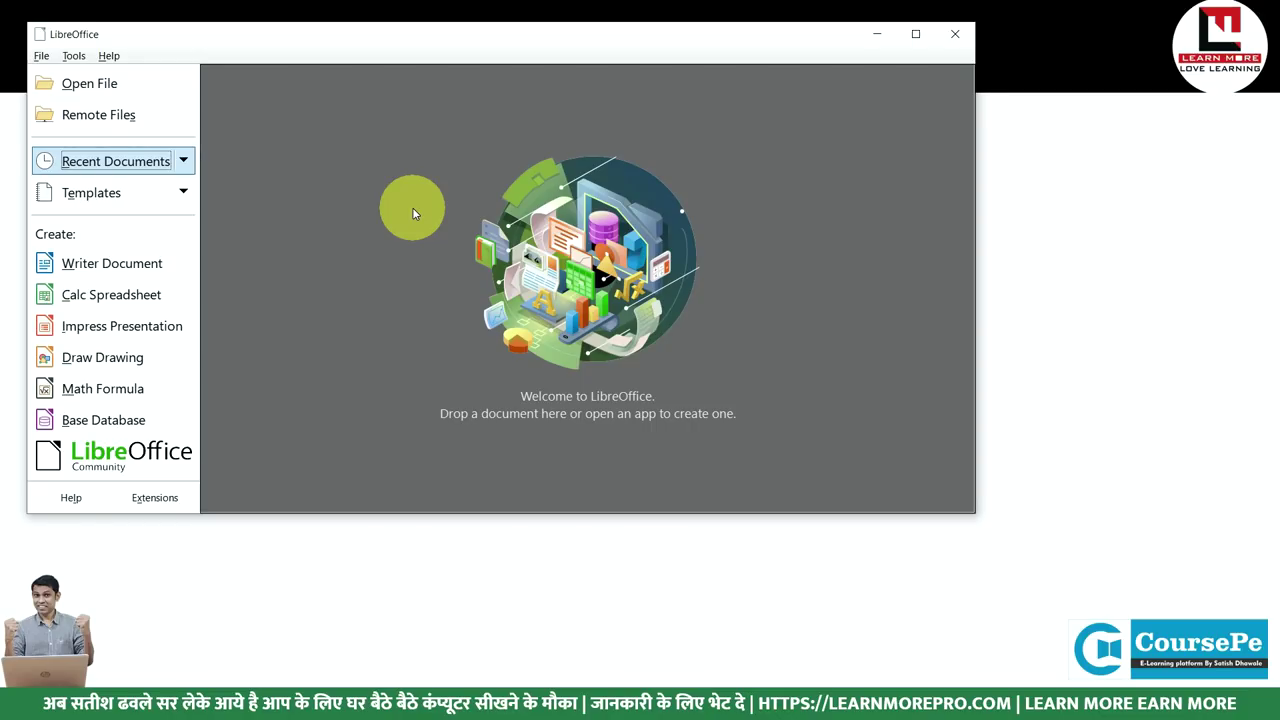
key("super")
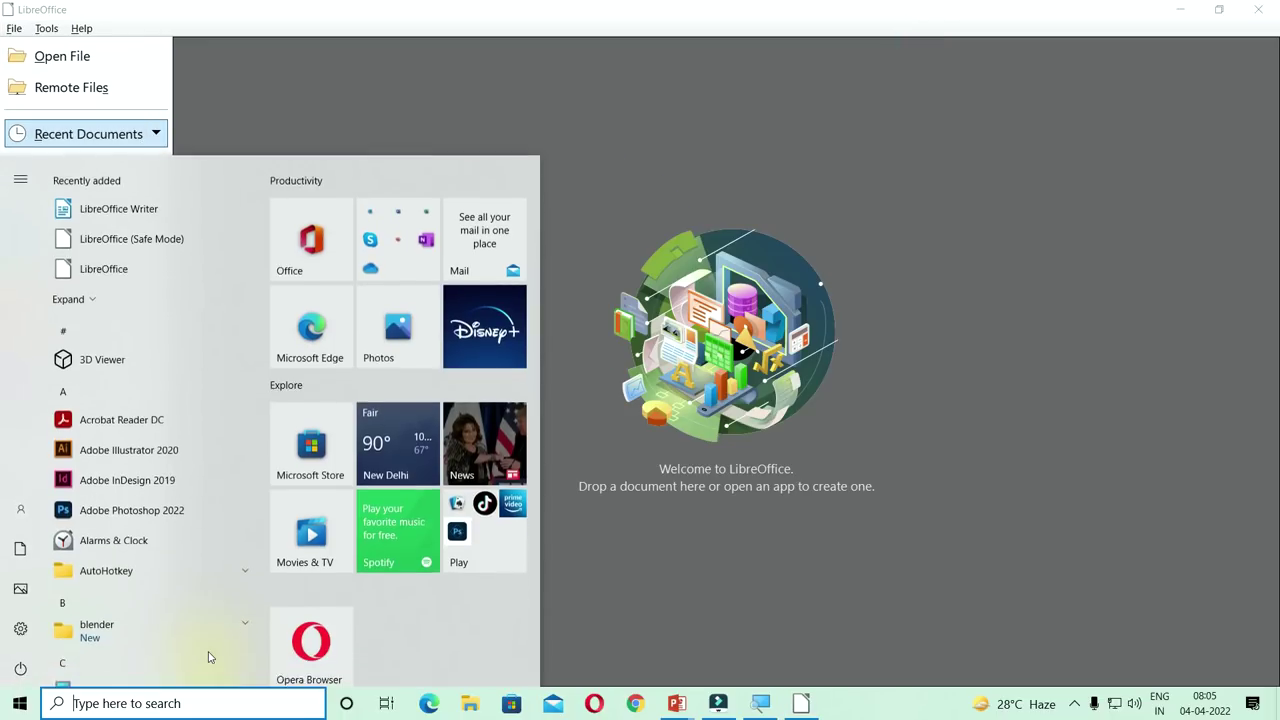
type("libre")
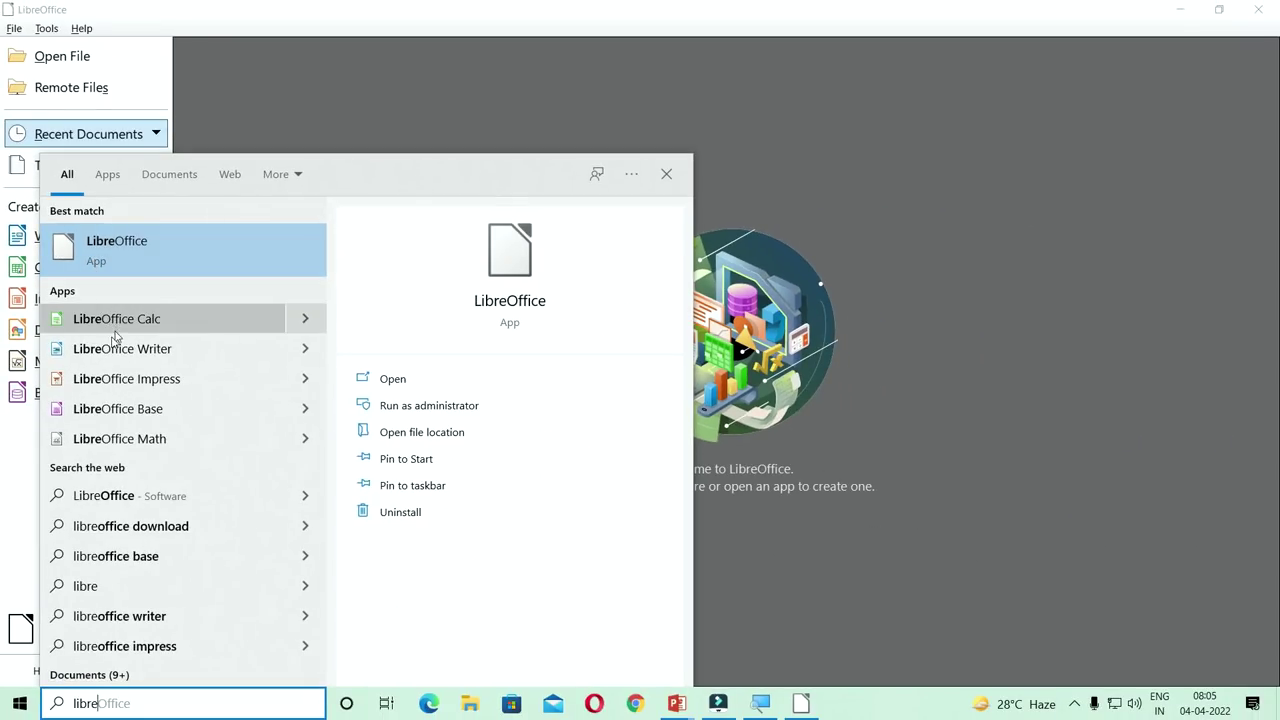
left_click(848, 241)
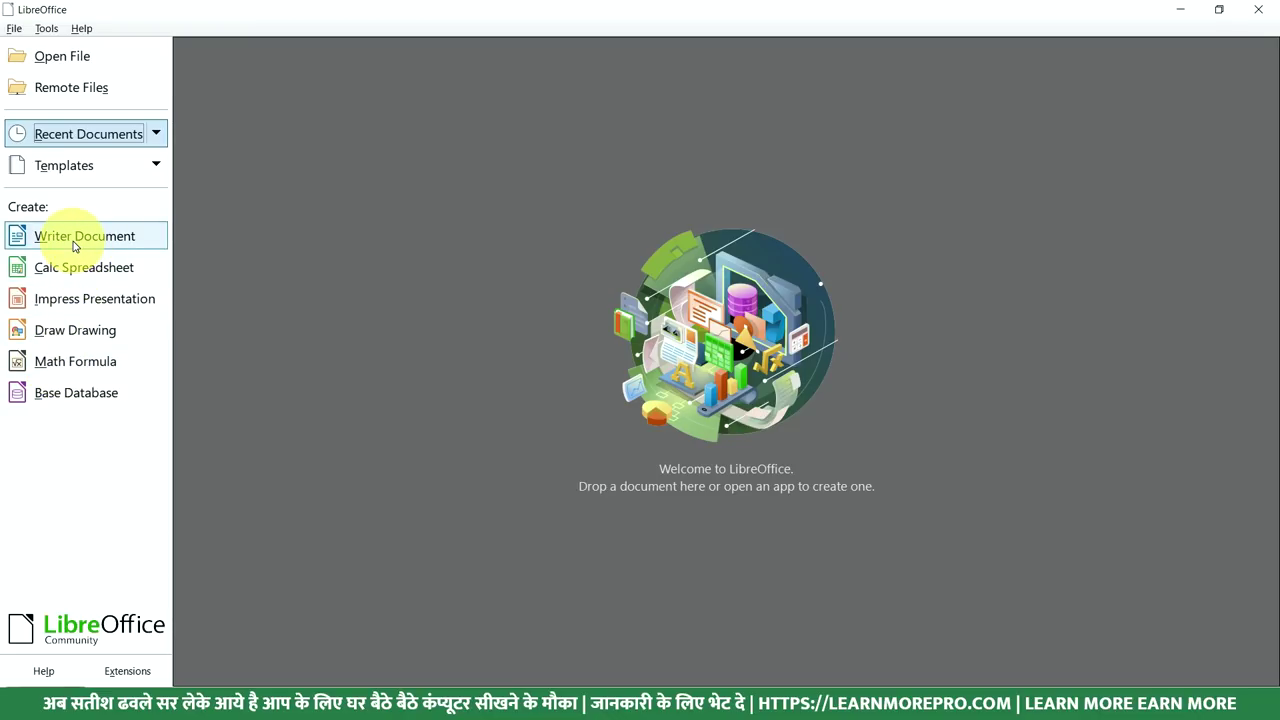
Create a new blank Writer document, dismiss the Tip of the Day and zoom in
left_click(73, 246)
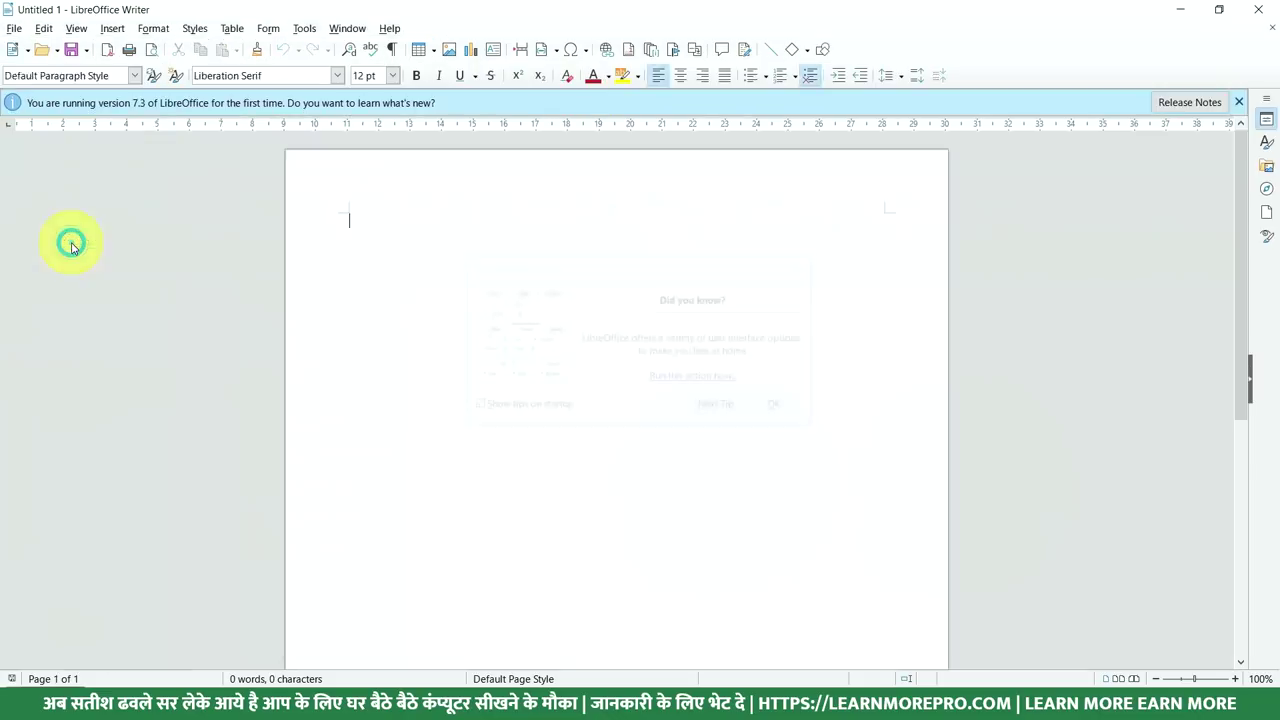
left_click(777, 403)
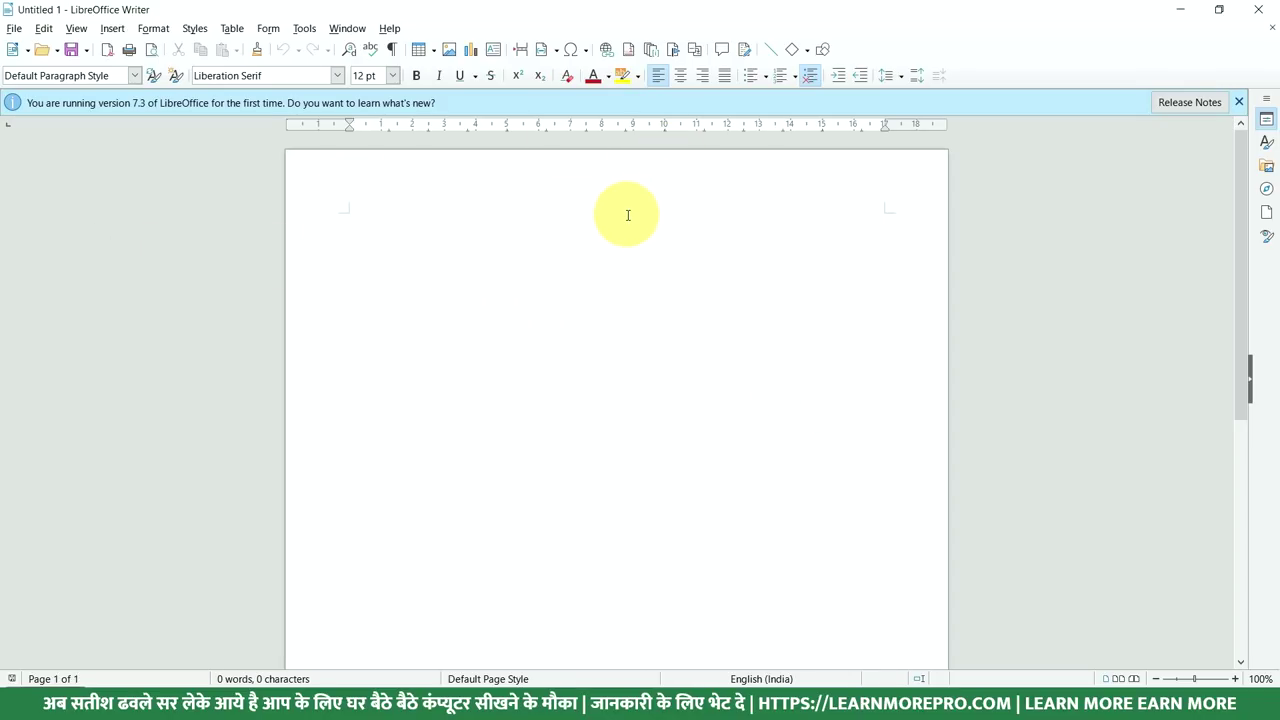
scroll(618, 213, "up", 1)
scroll(610, 218, "up", 1)
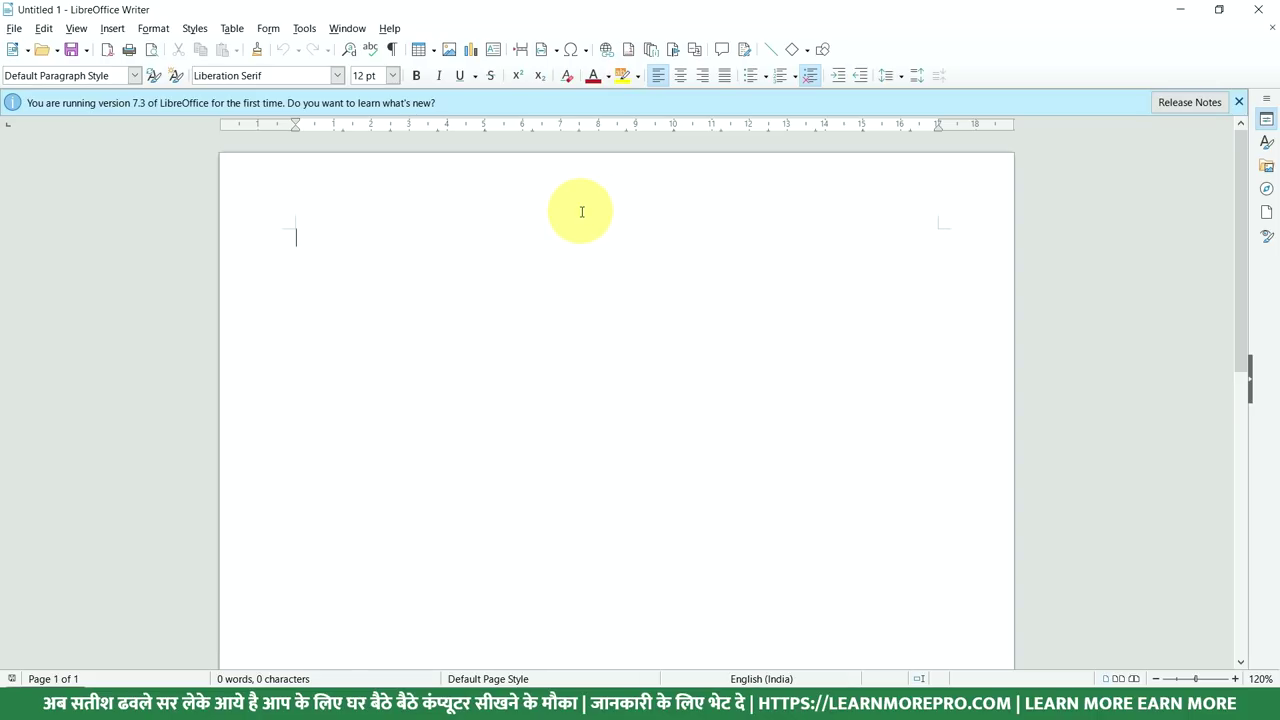
left_click(153, 28)
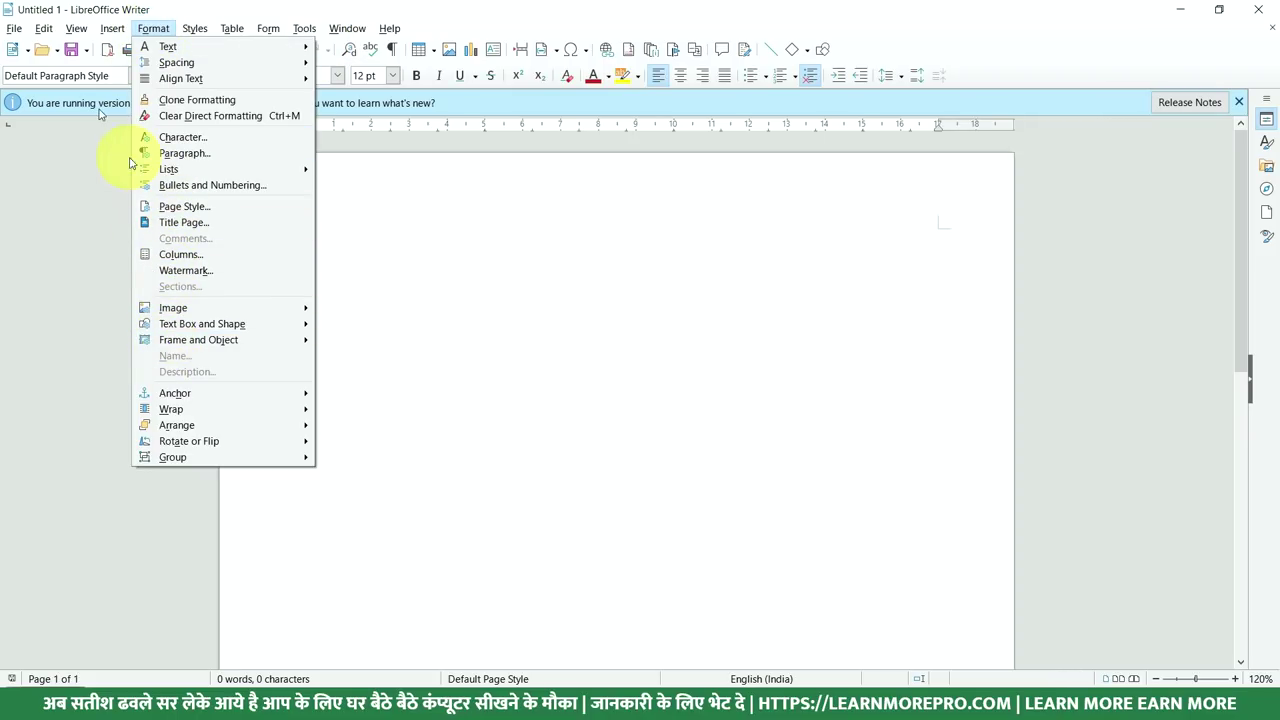
left_click(41, 225)
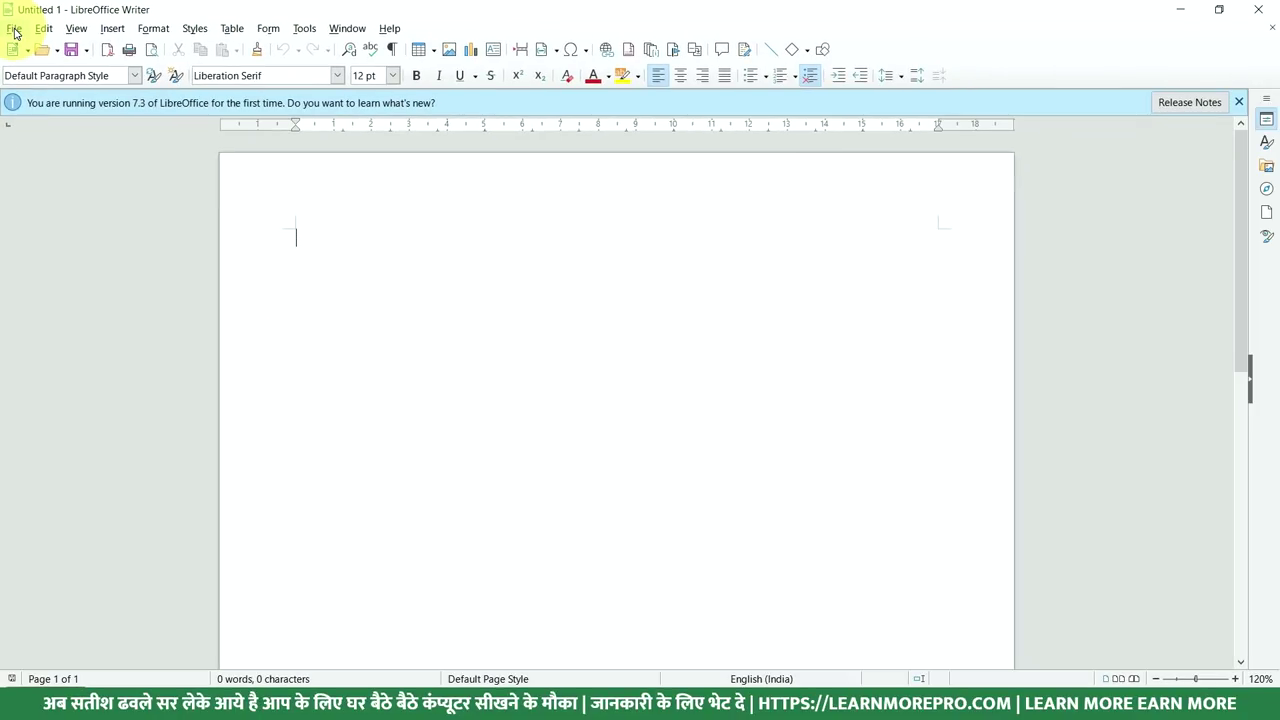
Launch Word with the winword command and start a blank document
key("super+r")
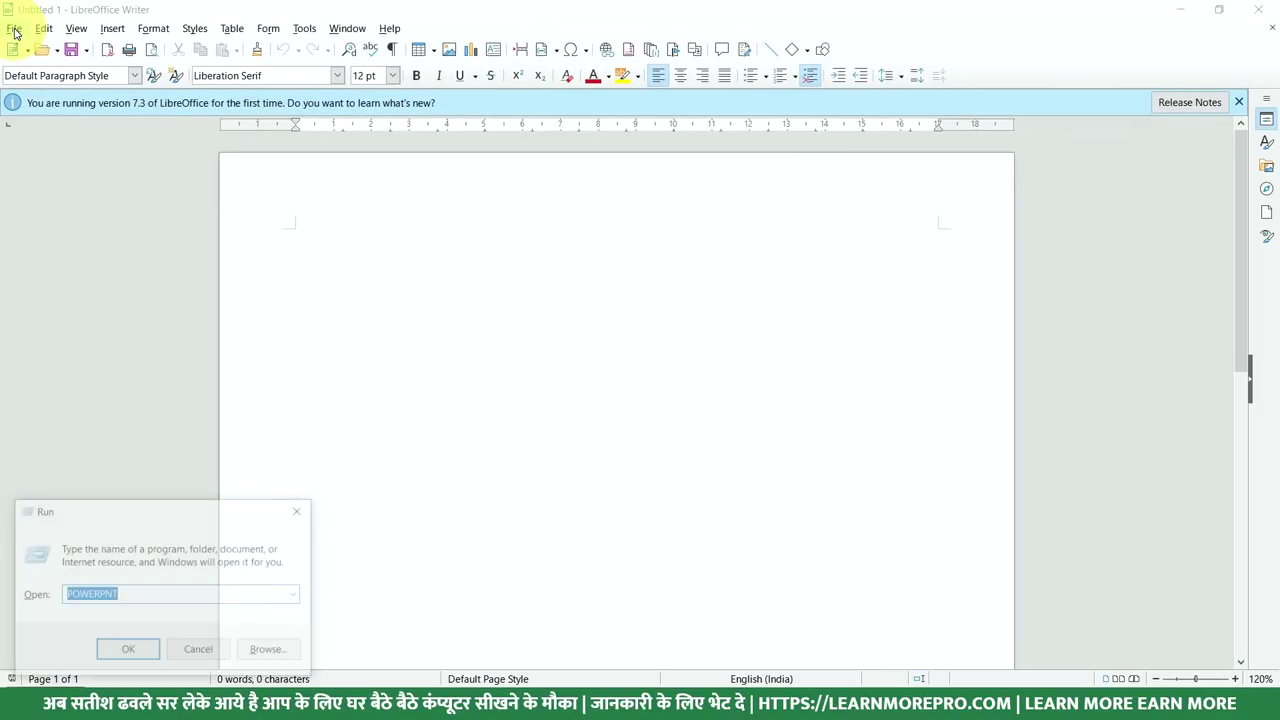
type("winword")
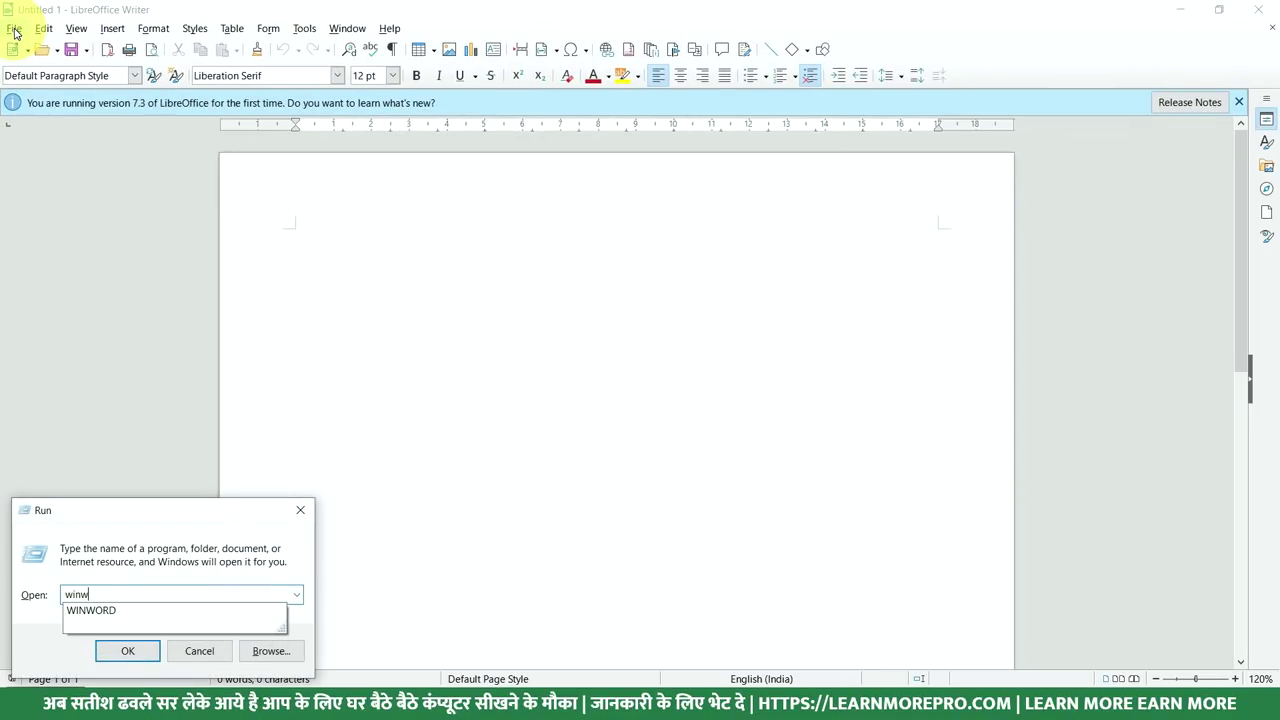
key("Return")
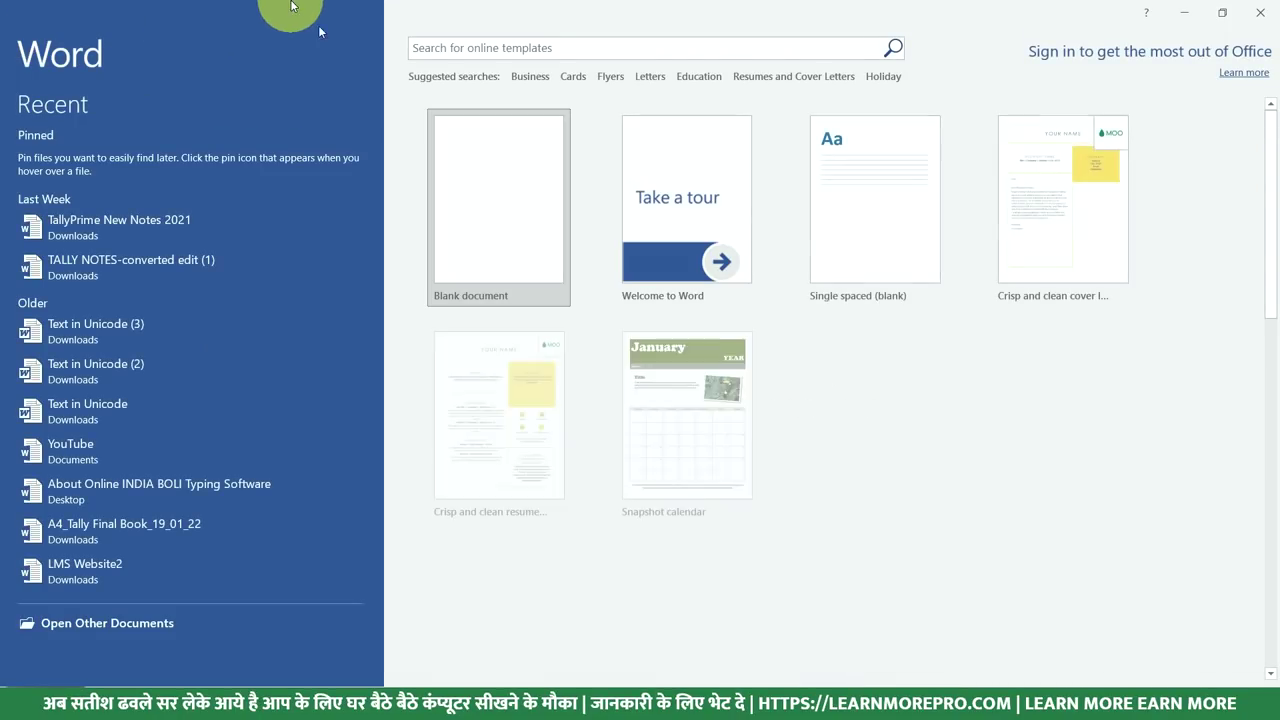
left_click(513, 202)
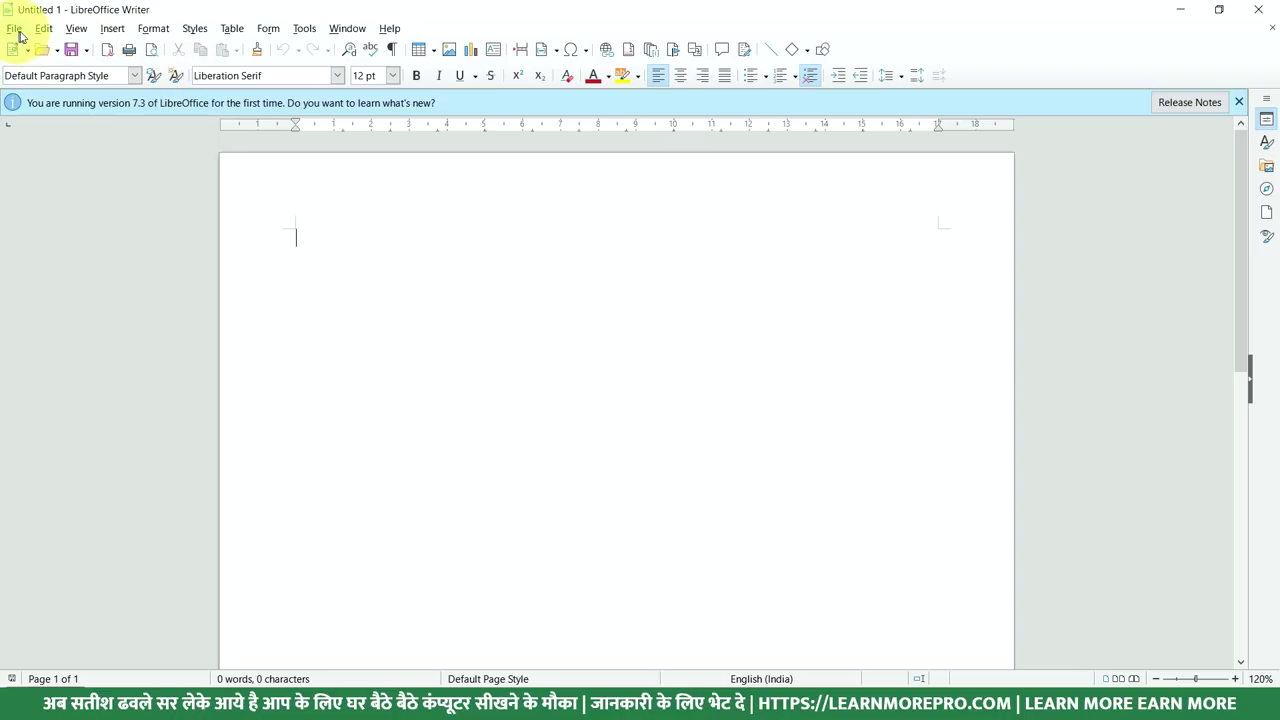
left_click(16, 29)
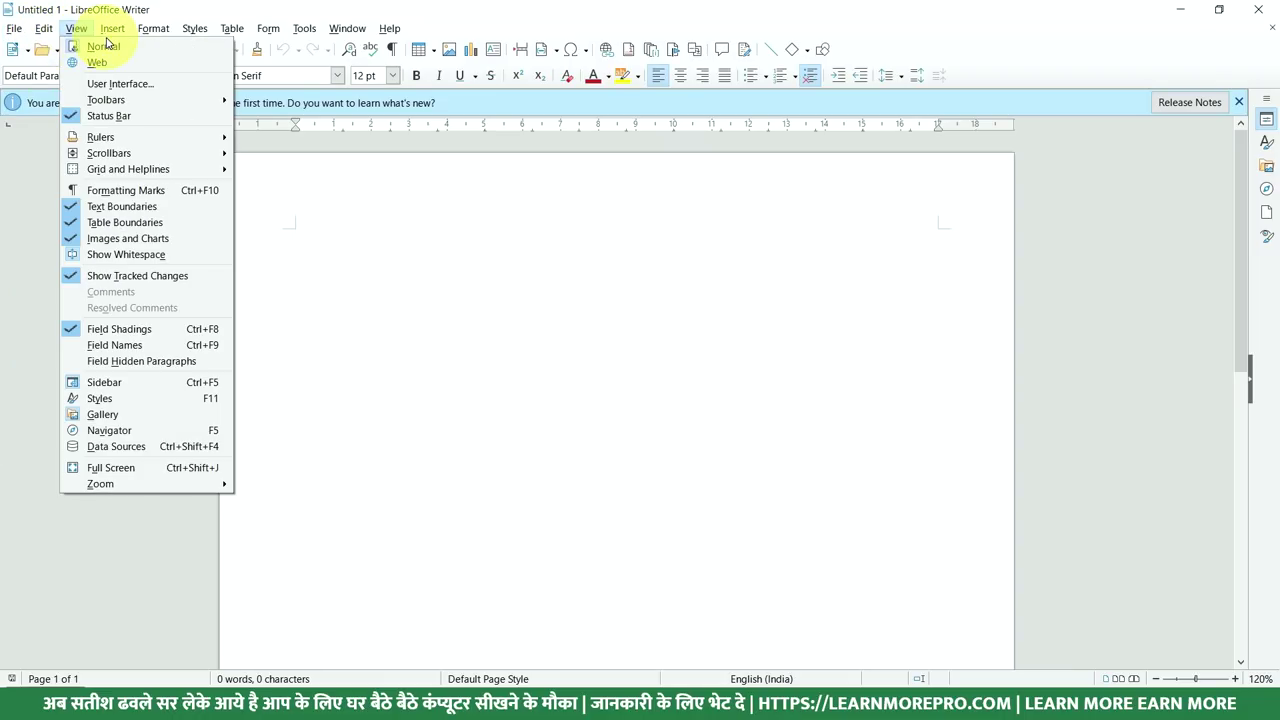
Close the open Writer menu and bring up Word's Save As dialog with F12
mouse_move(125, 36)
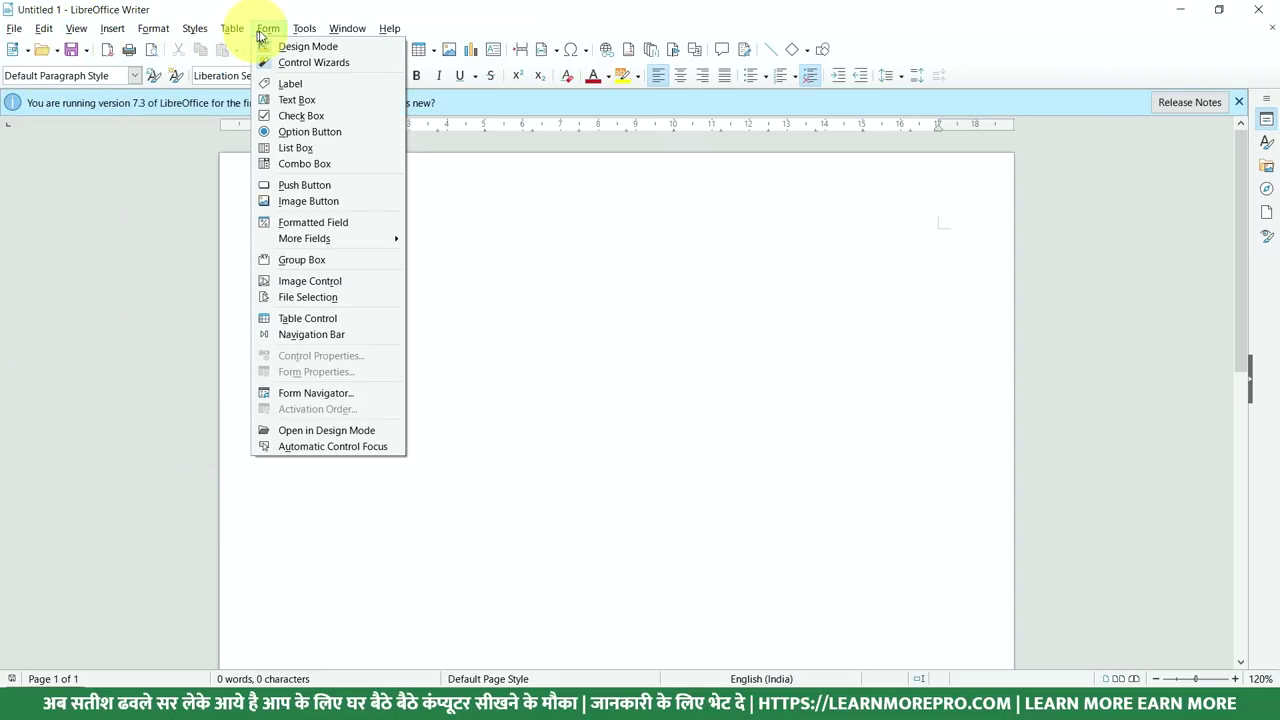
mouse_move(307, 33)
left_click(38, 218)
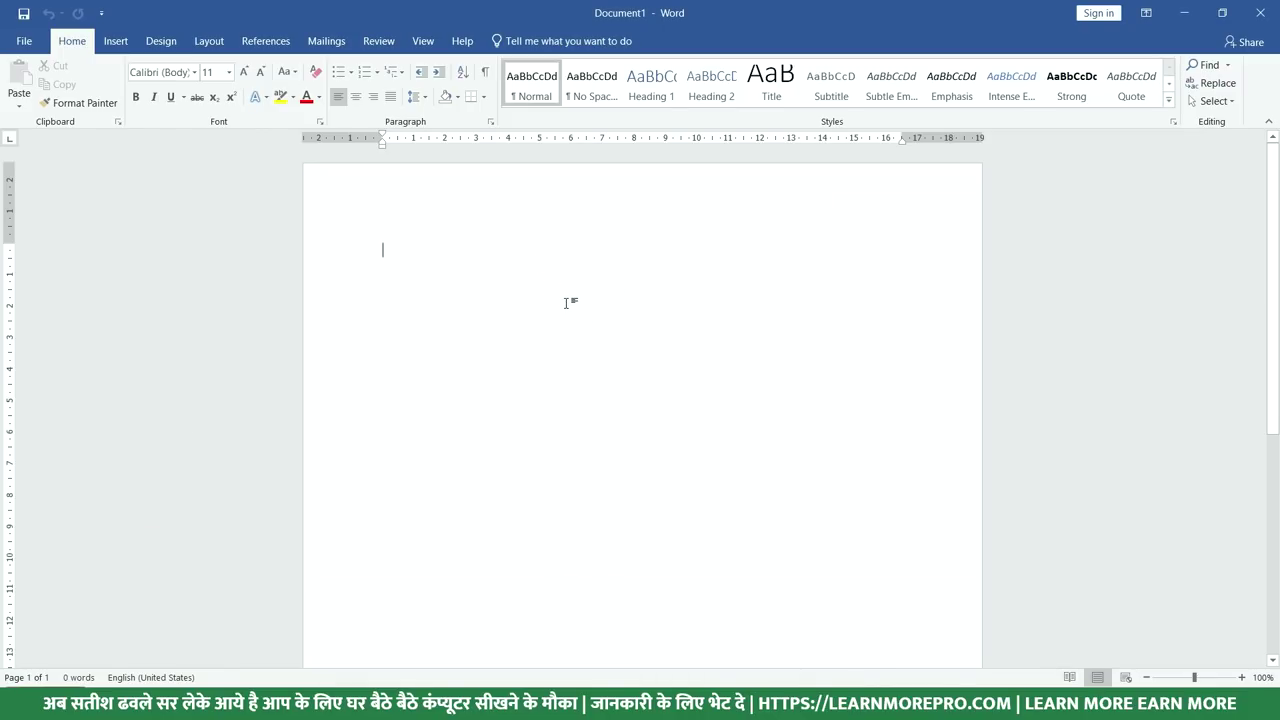
key("F12")
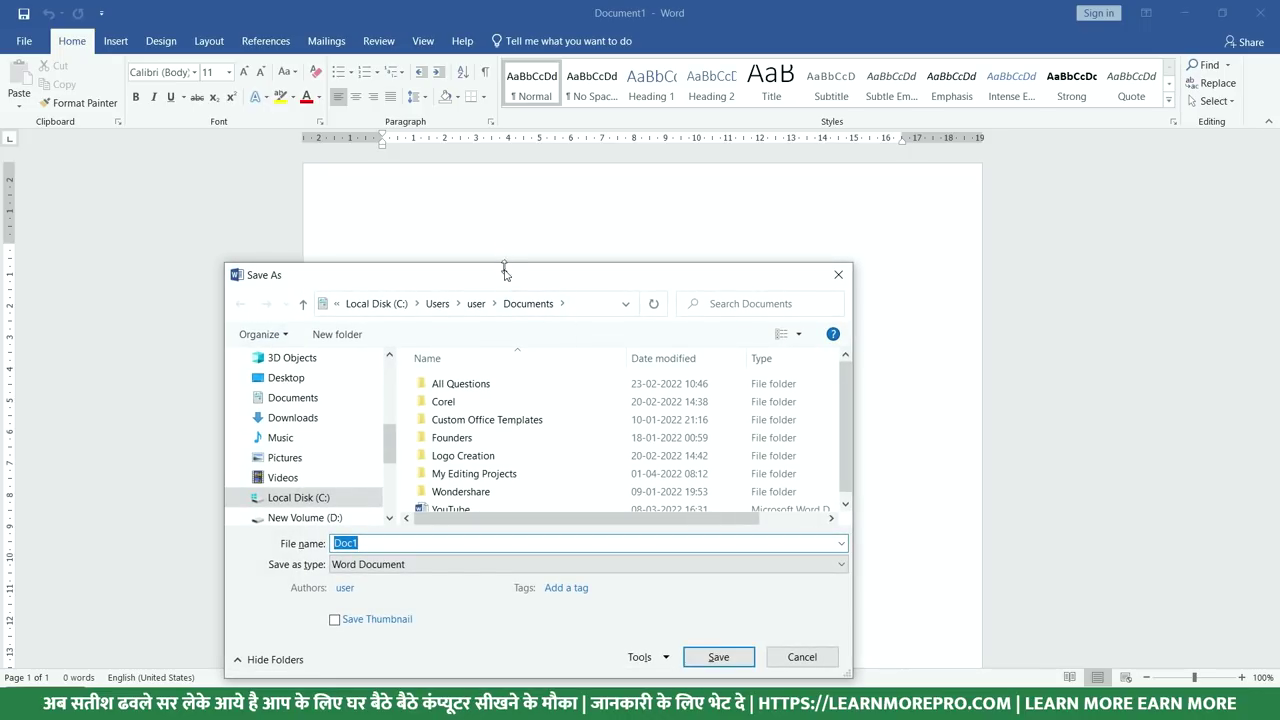
Keep the Word Document format, pick the Desktop folder and save as 'my document'
left_click_drag(503, 264, 535, 196)
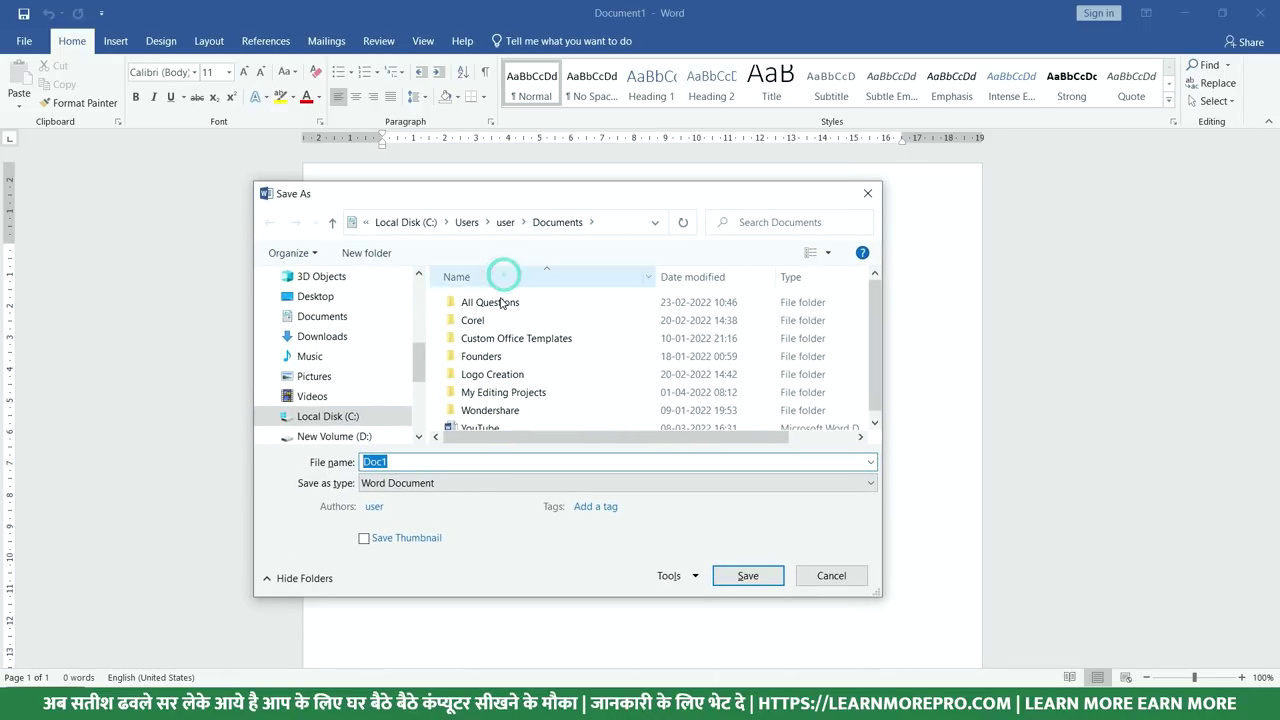
left_click(418, 486)
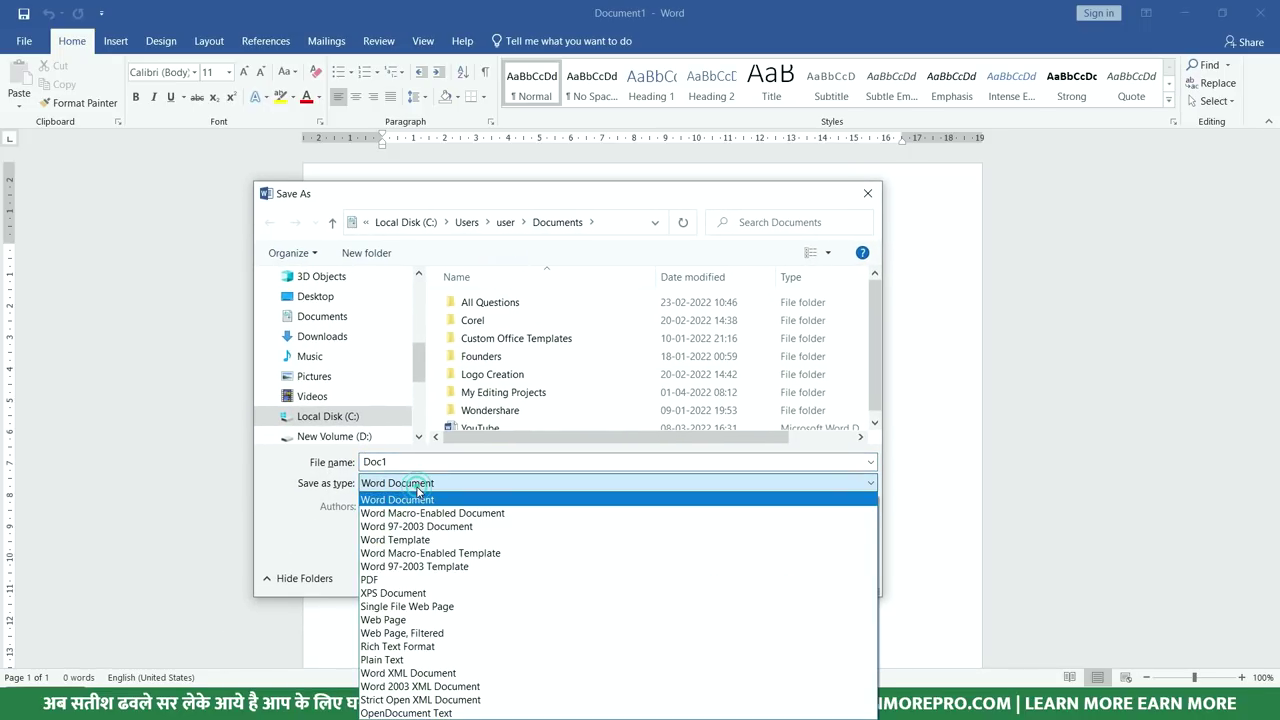
left_click(418, 490)
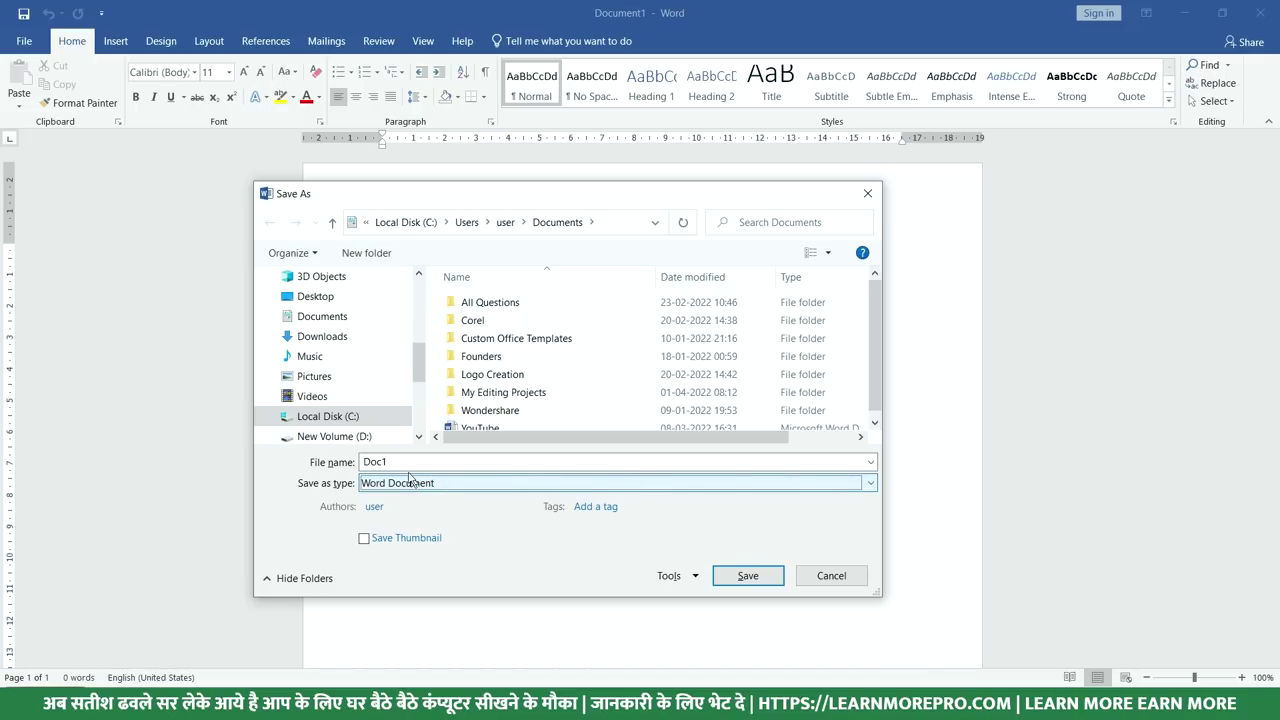
double_click(375, 461)
left_click(333, 300)
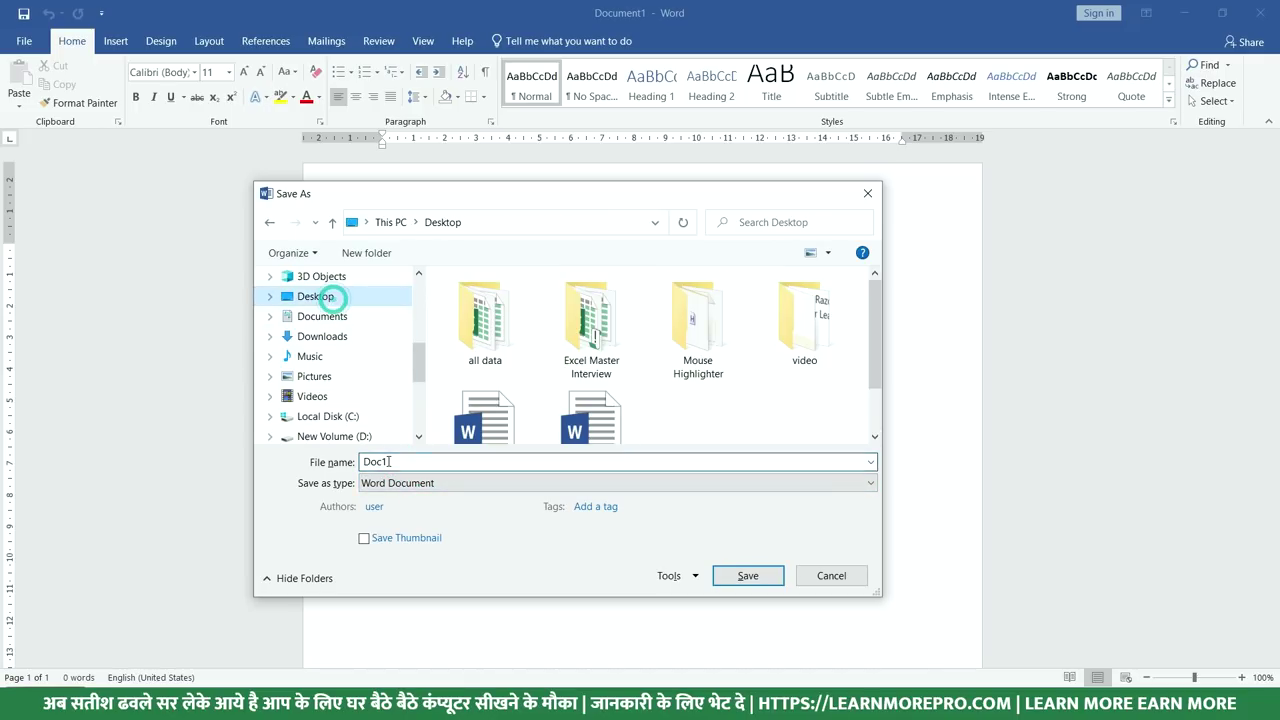
double_click(416, 461)
key("BackSpace")
type("my")
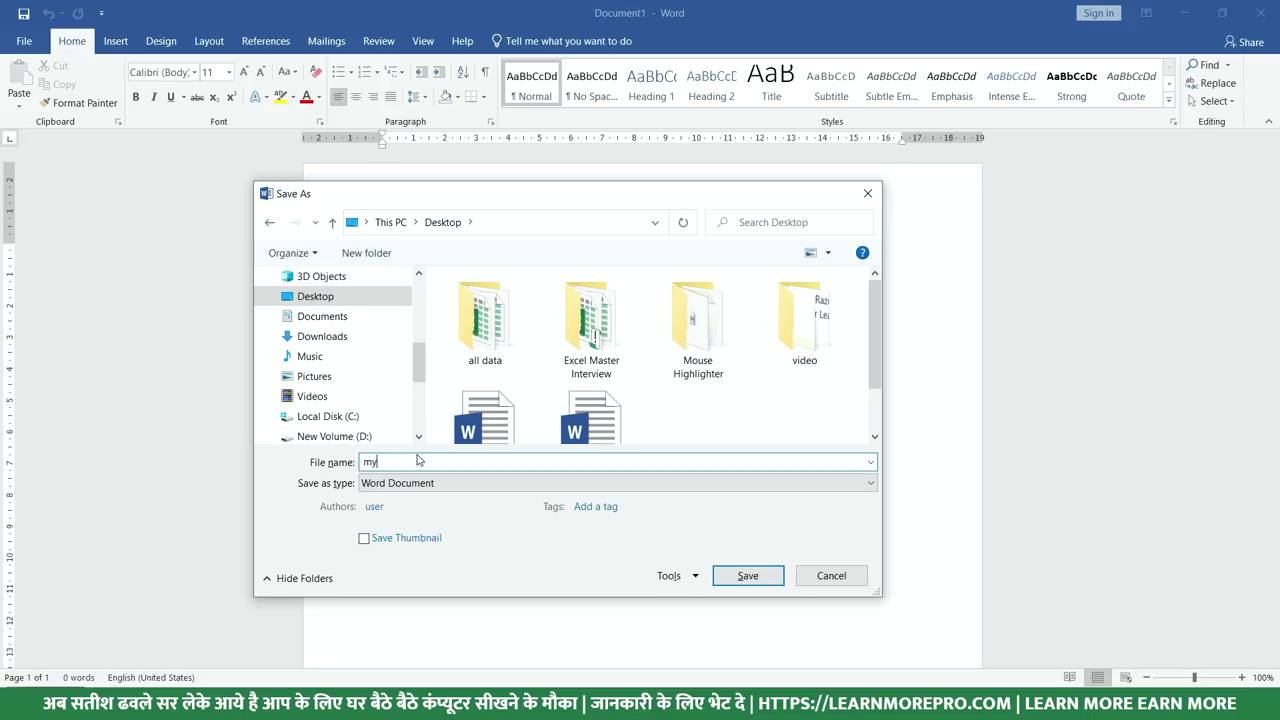
type(" document")
left_click(748, 577)
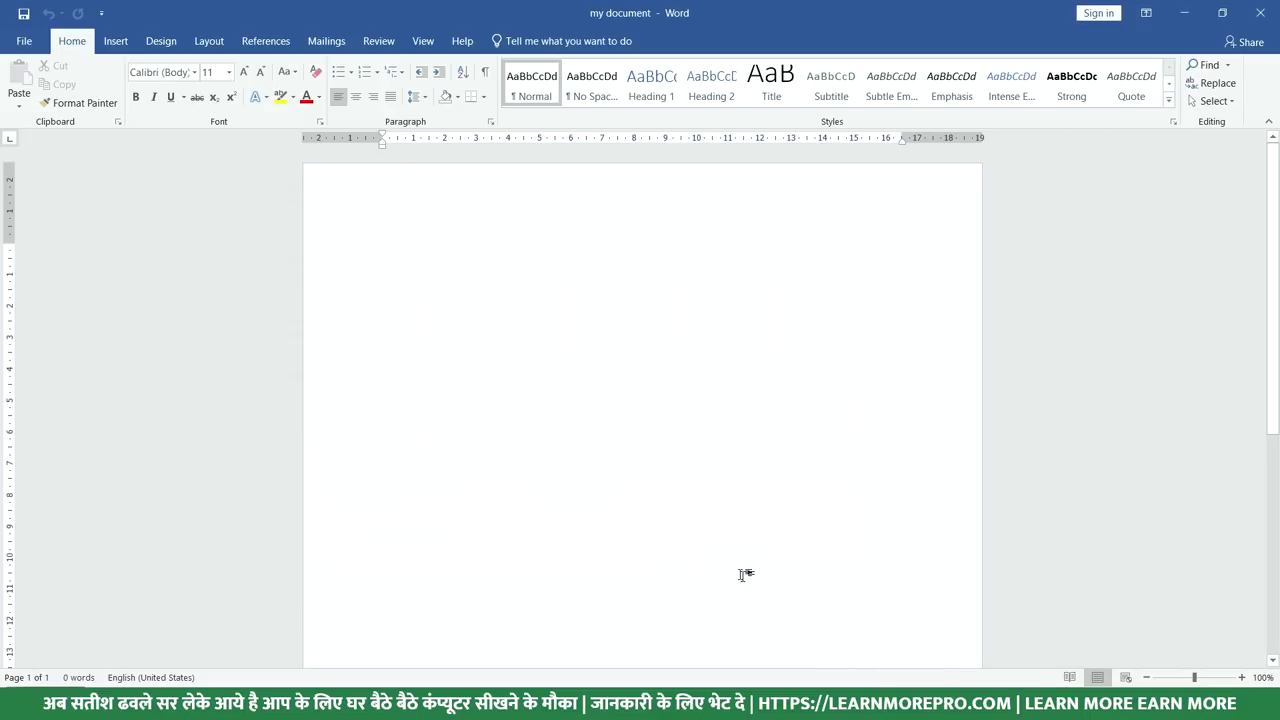
key("super+d")
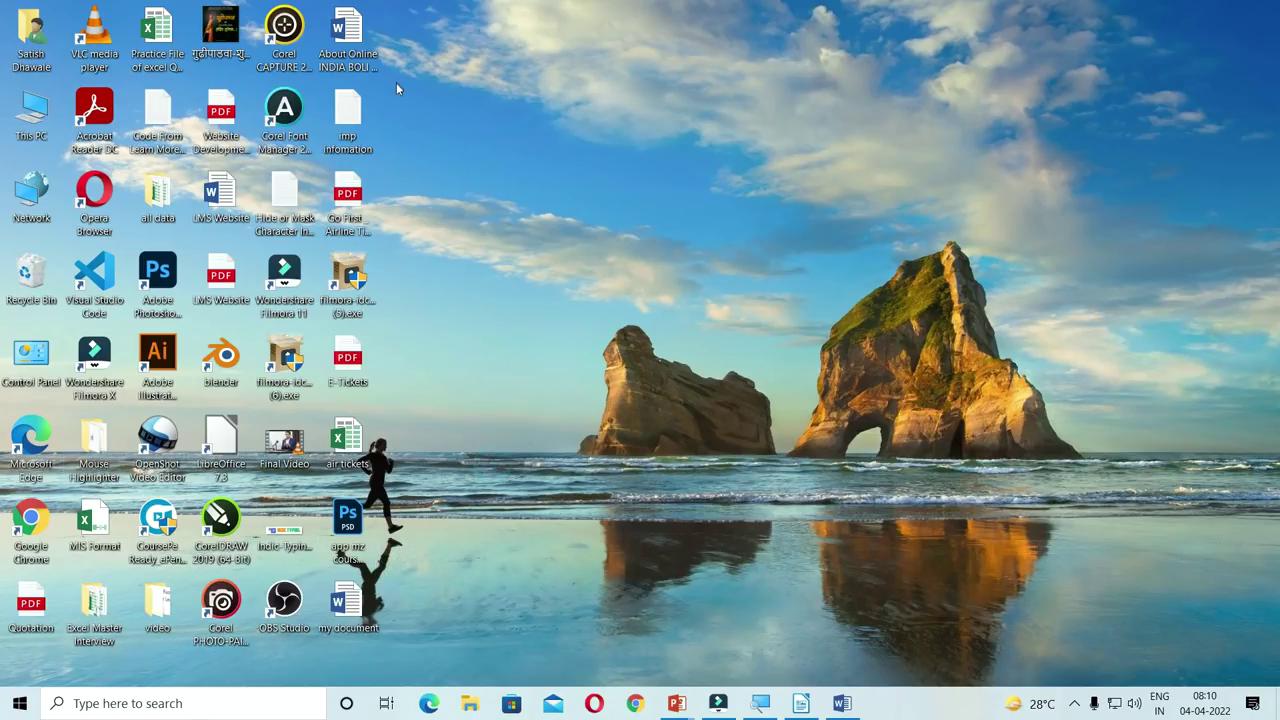
right_click(548, 350)
left_click(590, 398)
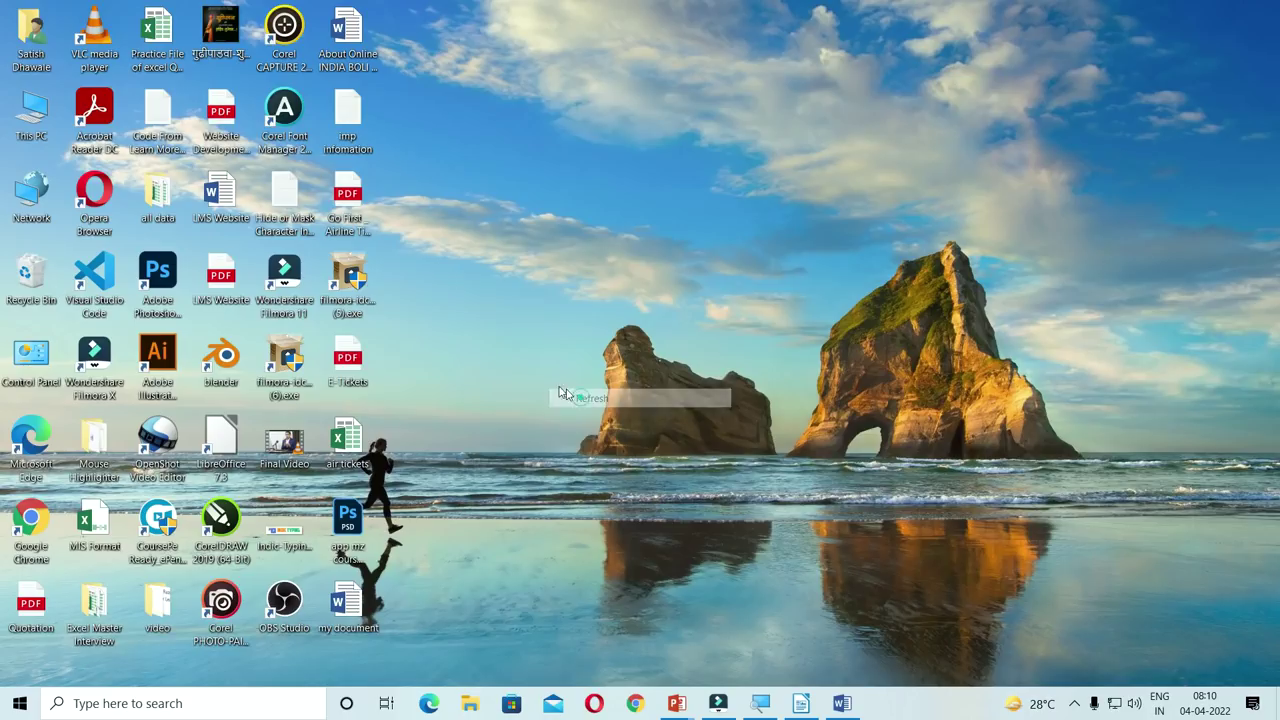
right_click(356, 600)
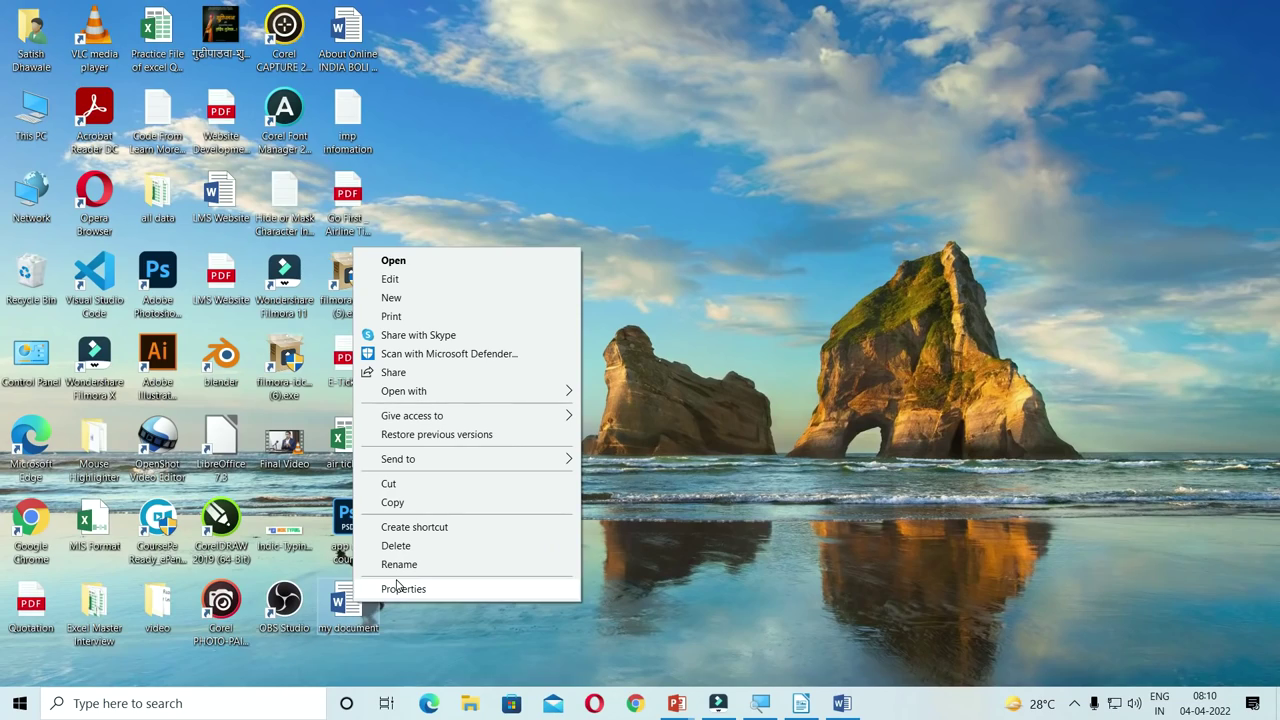
left_click(395, 589)
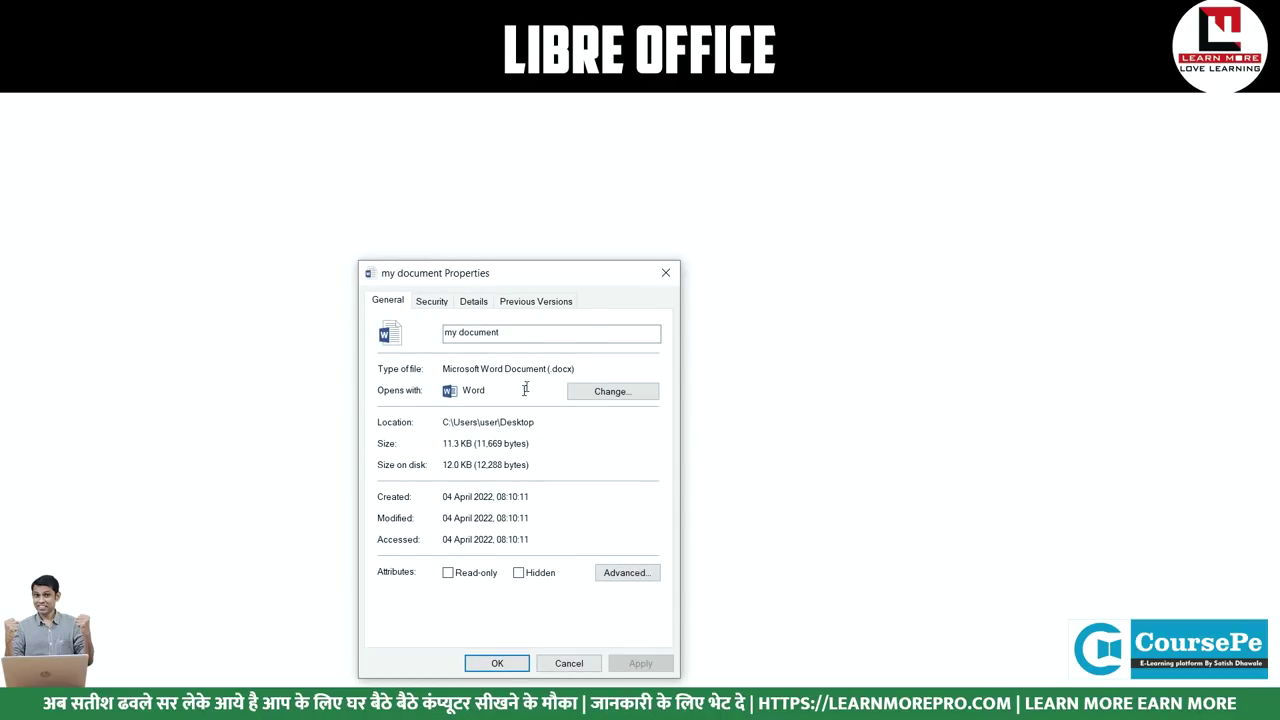
left_click_drag(544, 371, 576, 370)
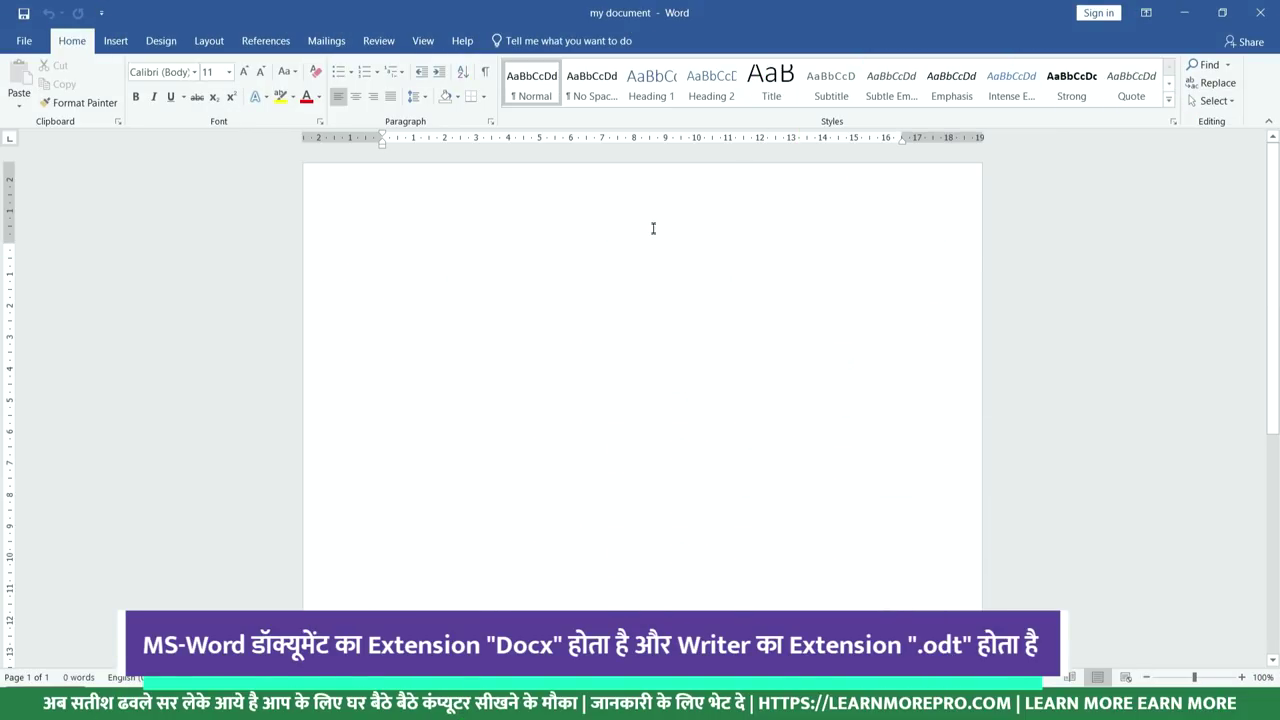
Save the Writer document to the Desktop as 'my new file', then show the desktop
key("alt+Tab")
left_click(676, 224)
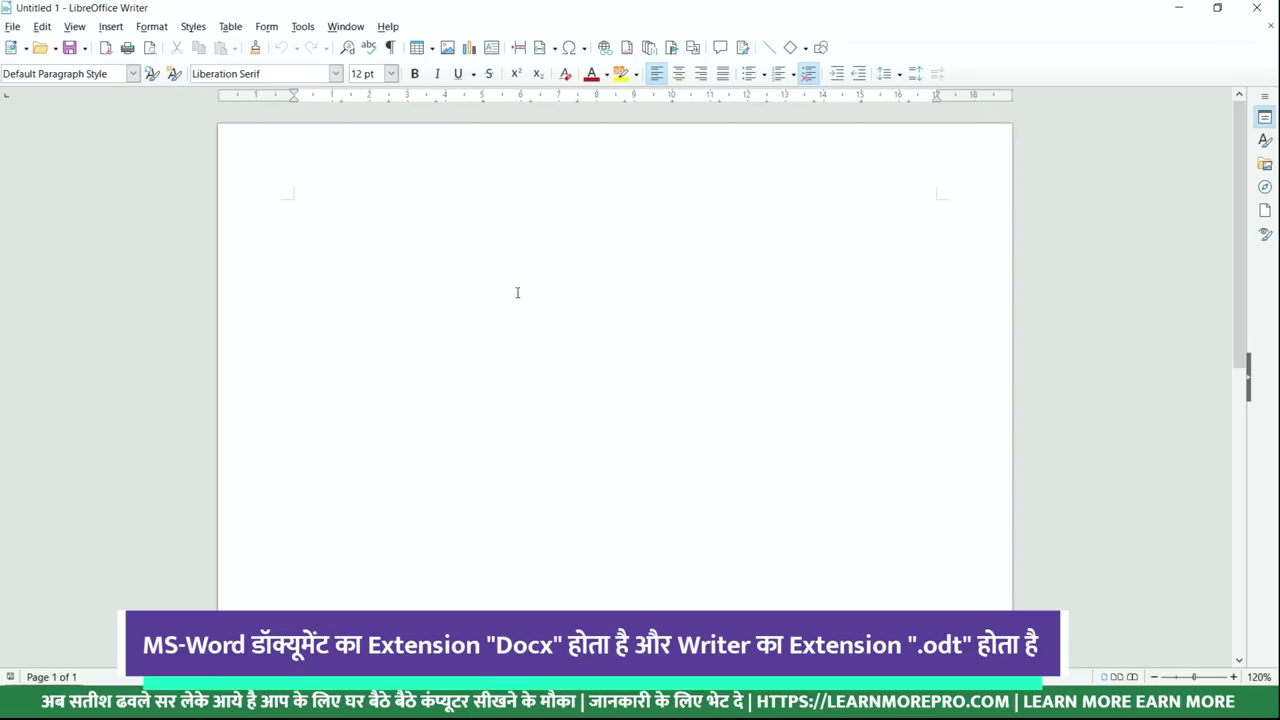
key("ctrl+s")
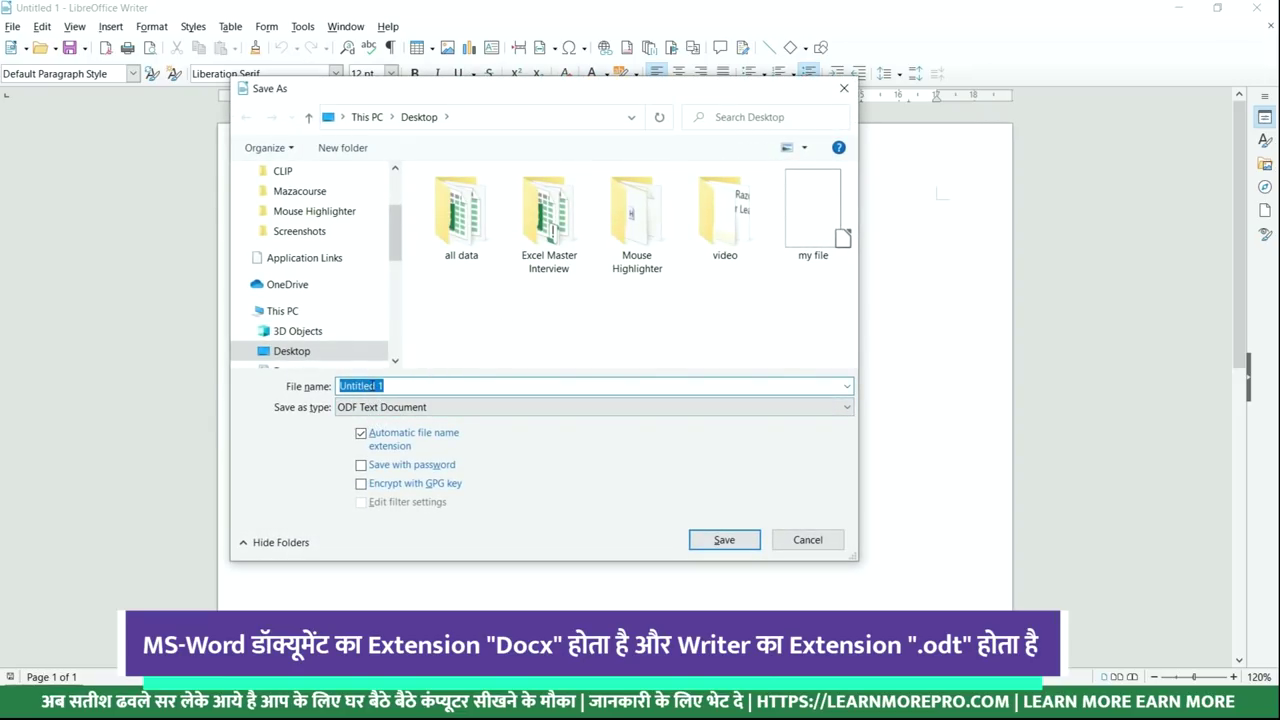
key("BackSpace")
type("my new file")
left_click(292, 351)
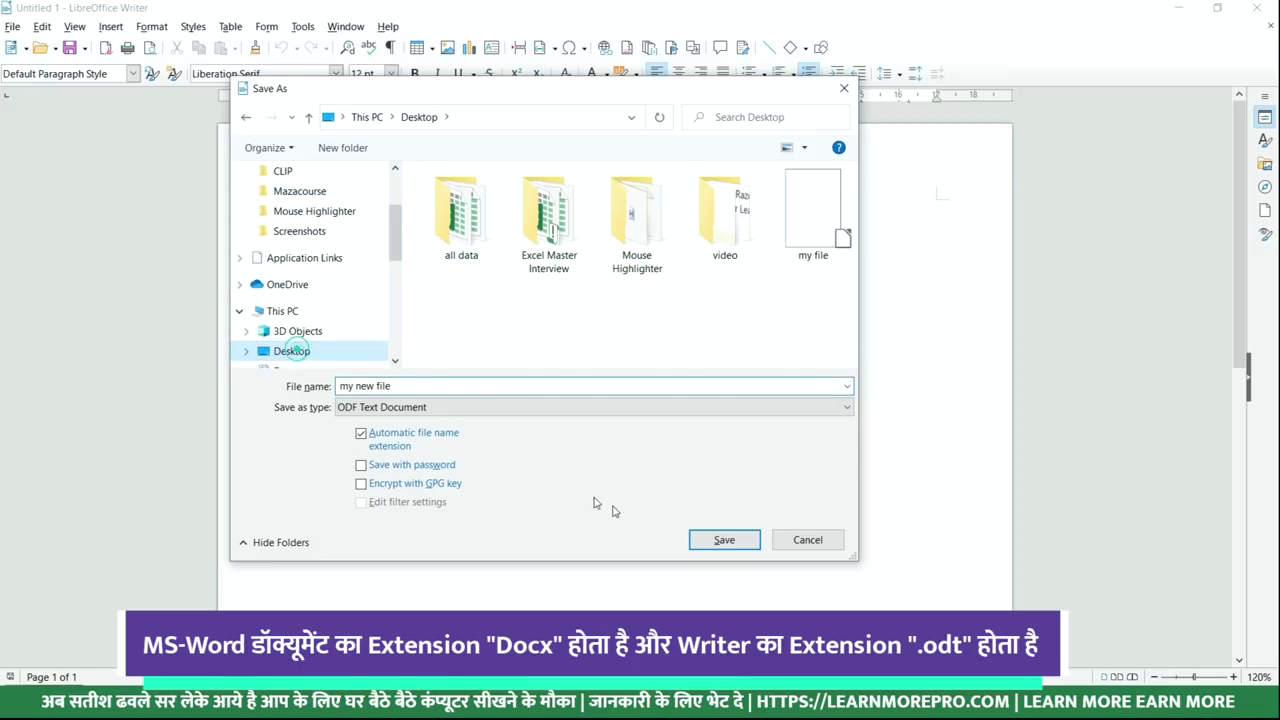
left_click(723, 540)
key("super+d")
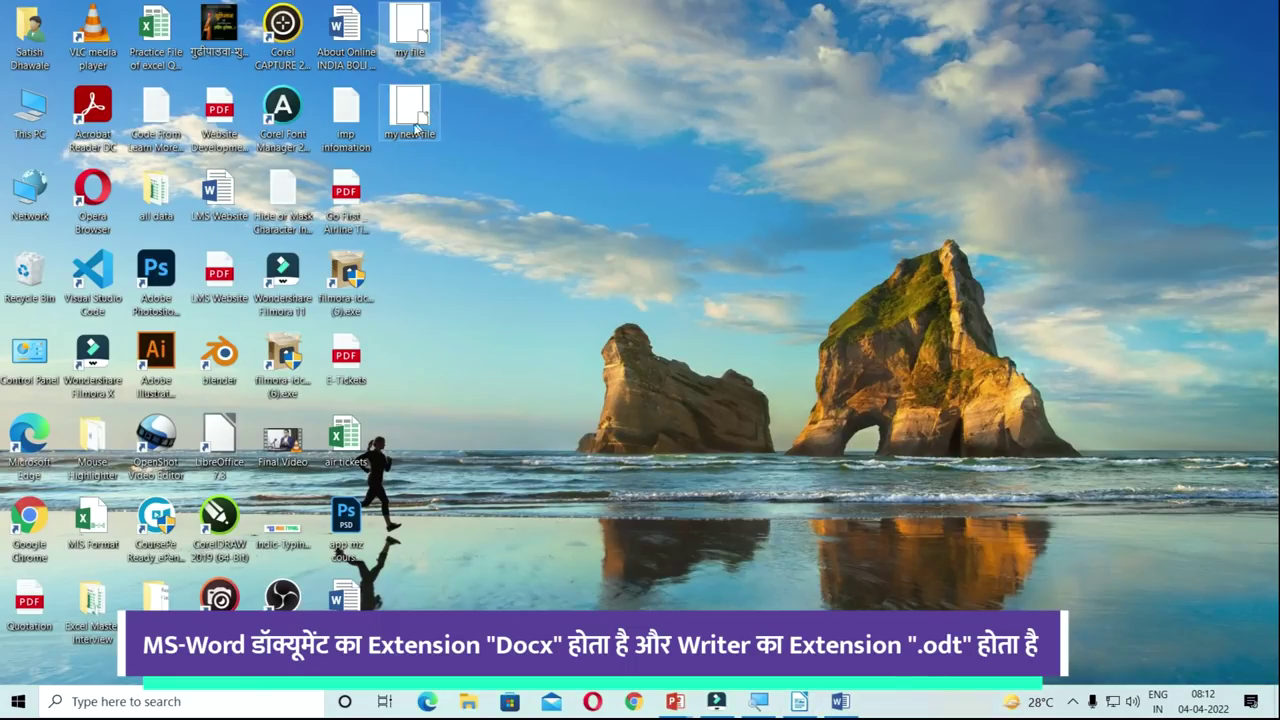
Open the properties of 'my new file' and confirm its type is OpenDocument Text (.odt)
right_click(415, 127)
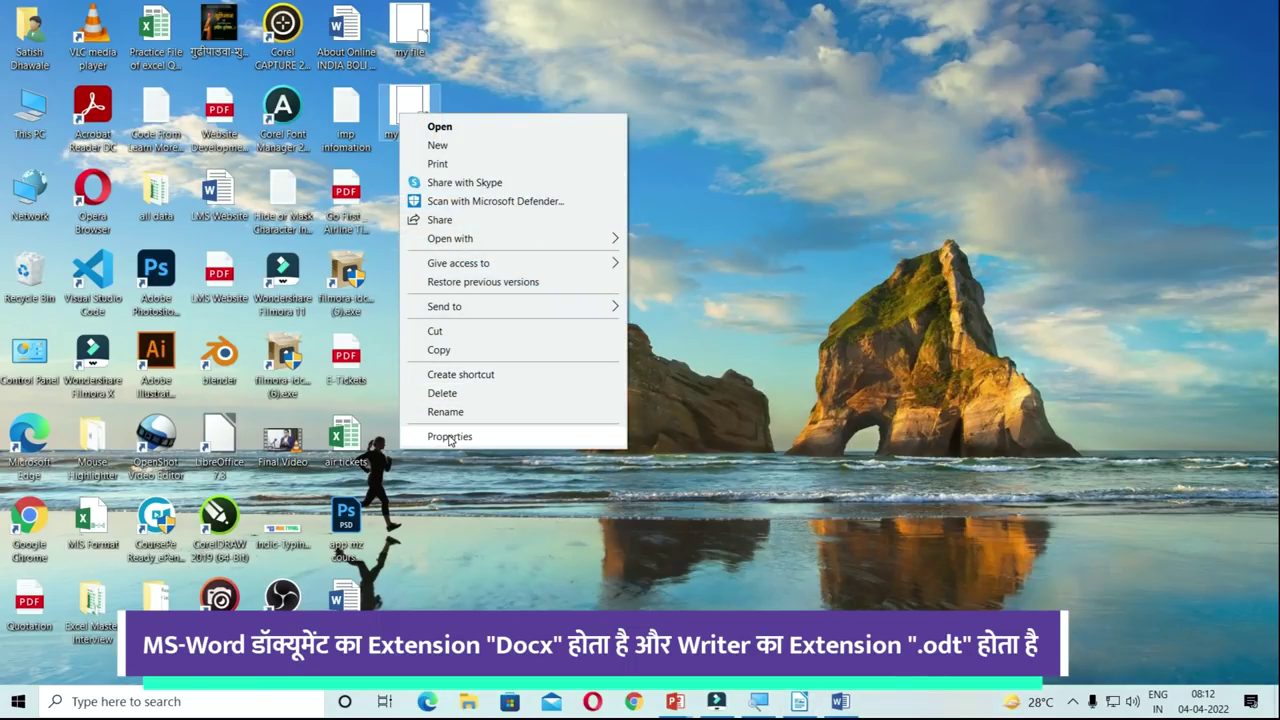
left_click(450, 437)
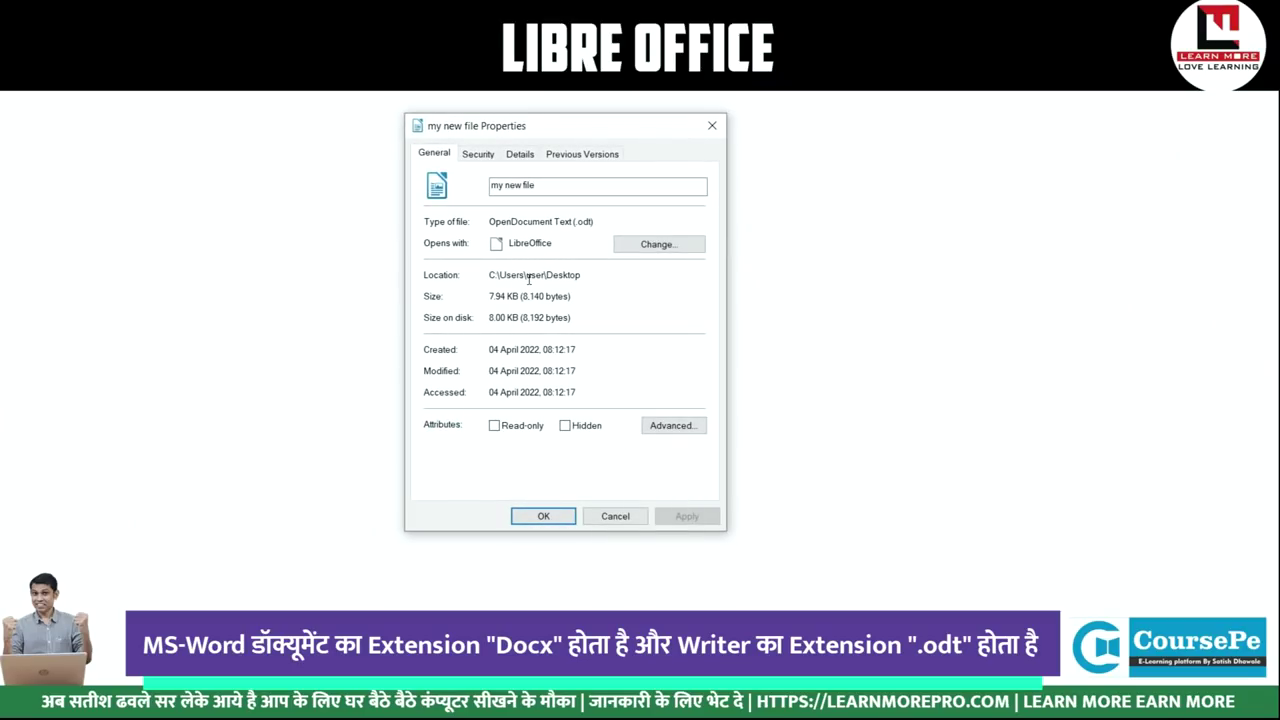
left_click_drag(558, 224, 594, 222)
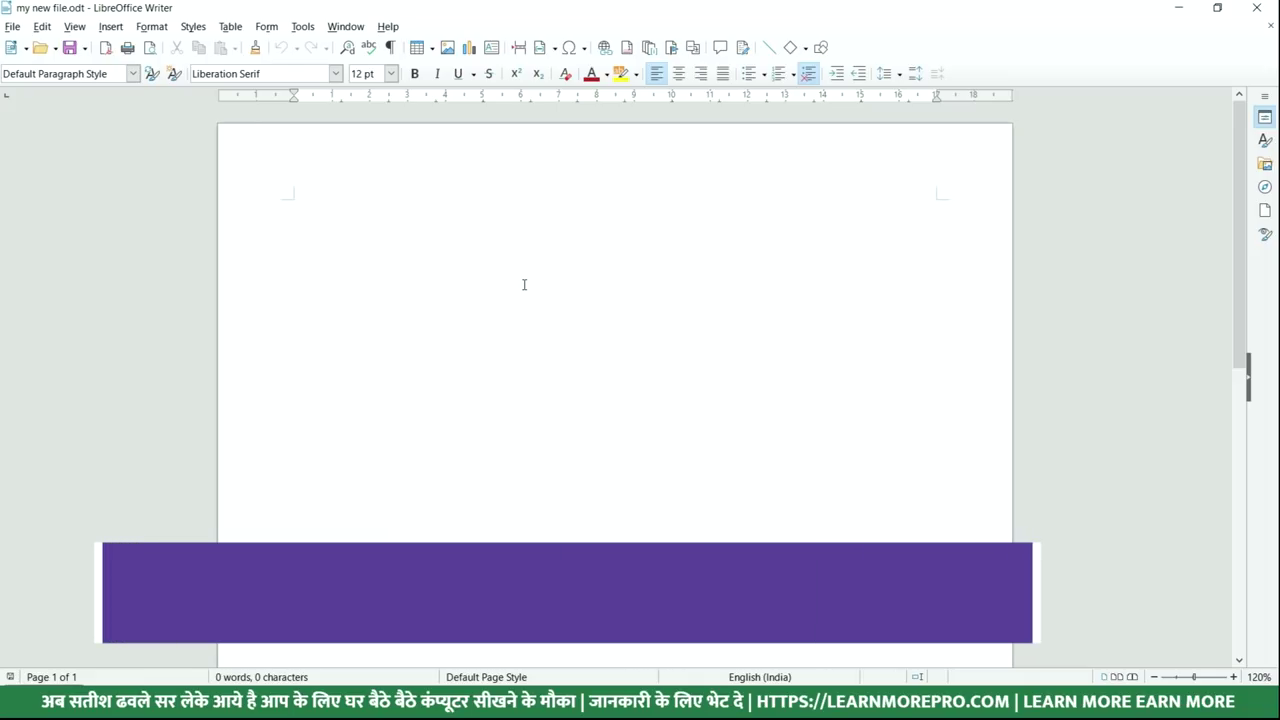
Switch to the Word document and open then cancel its Save As dialog with F12
key("alt+Tab")
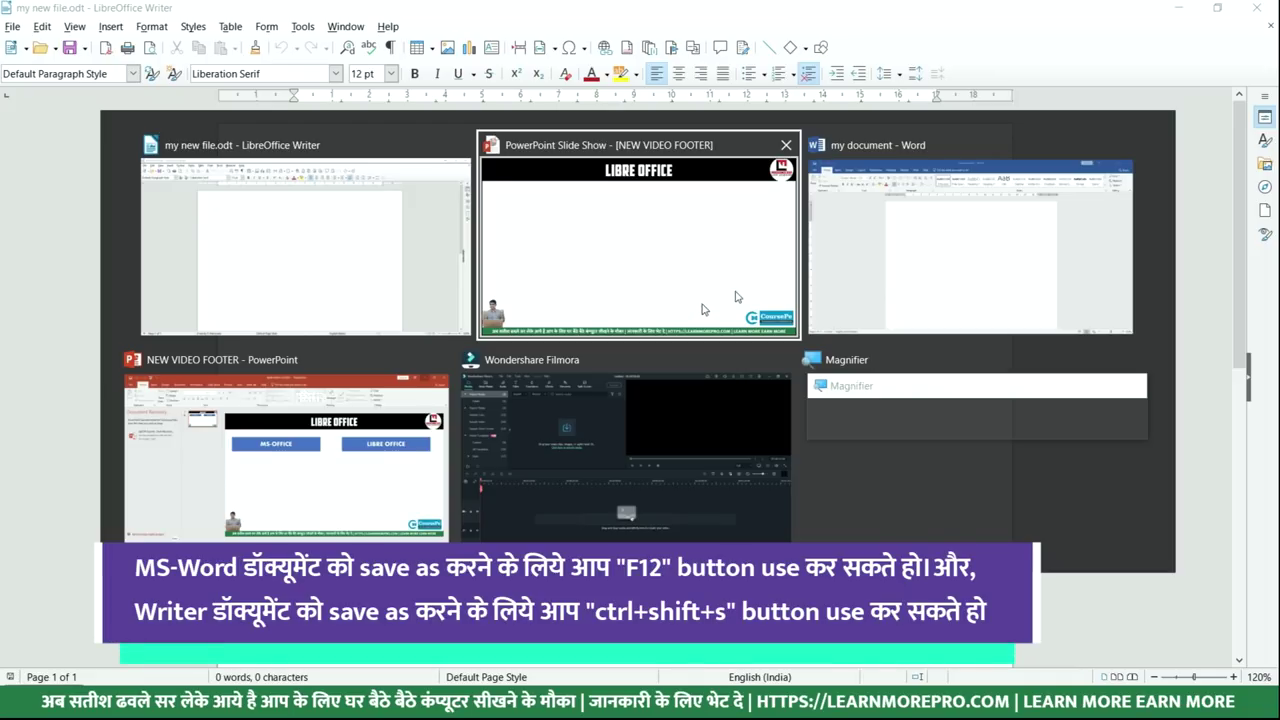
left_click(913, 263)
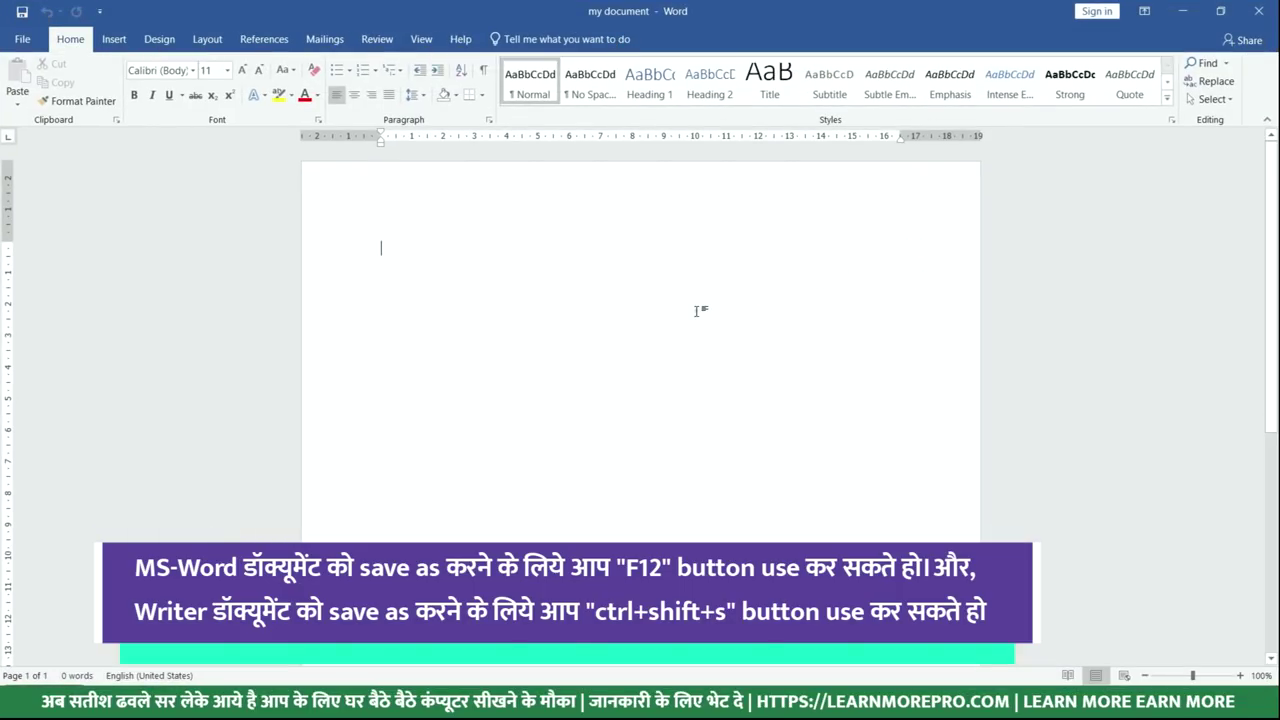
left_click(695, 308)
key("F12")
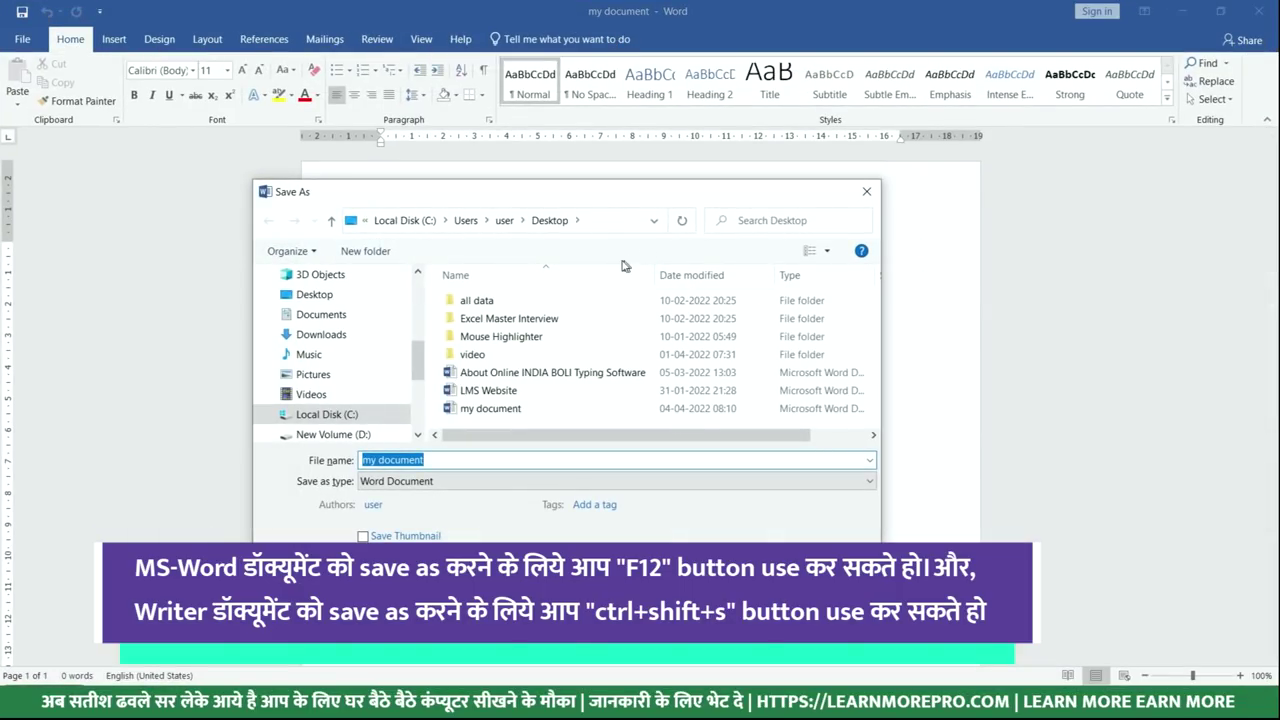
key("Escape")
Open and cancel Writer's Save As dialog (Ctrl+Shift+S), then close the Word document
key("alt+Tab")
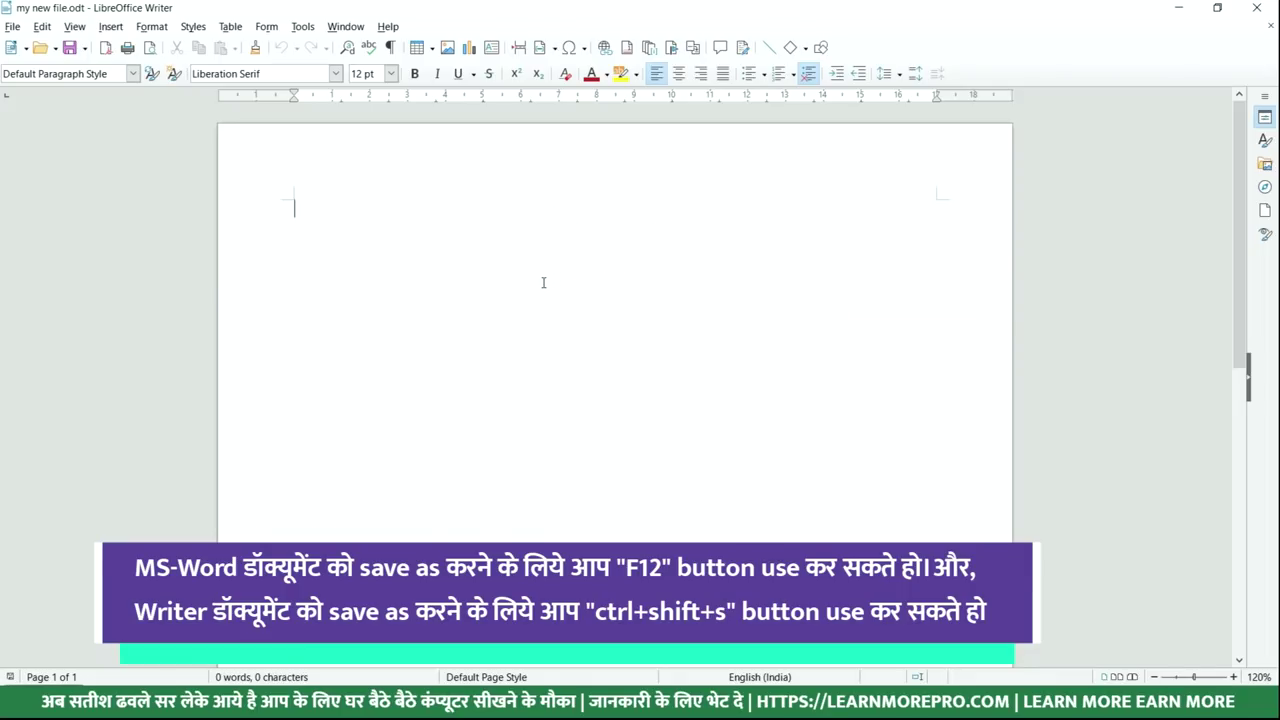
left_click(542, 281)
key("ctrl+shift+s")
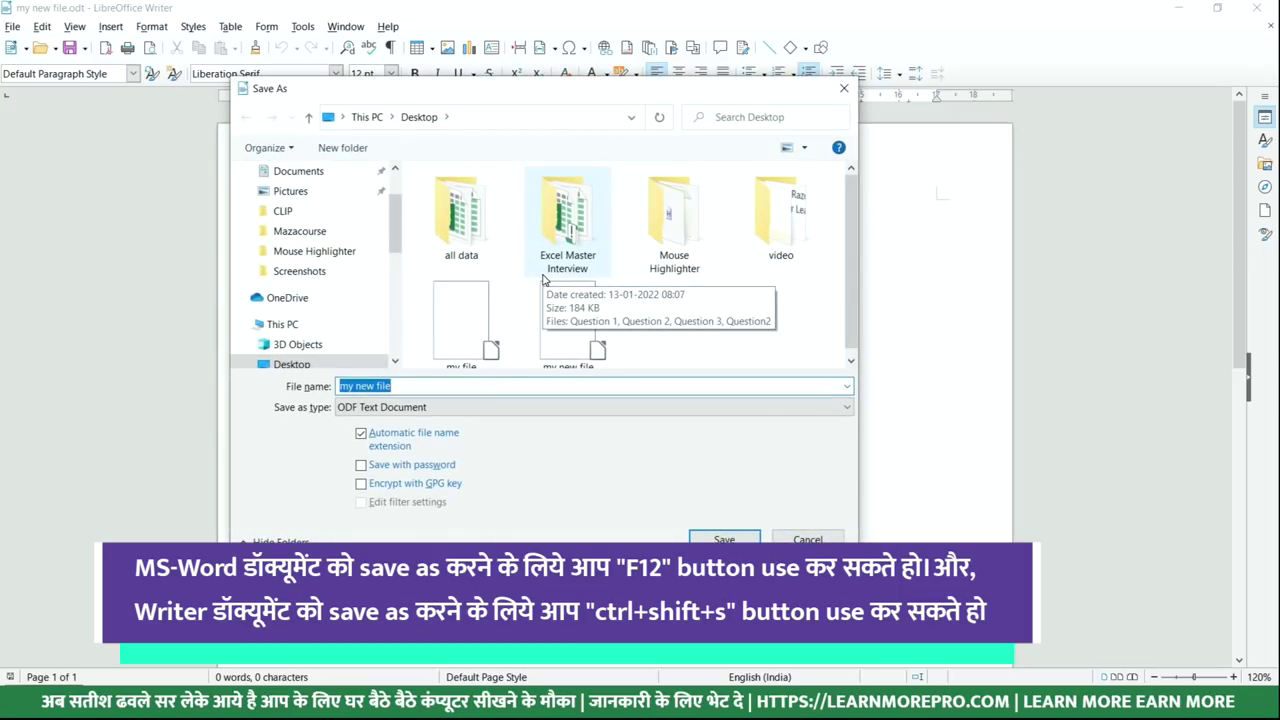
key("Escape")
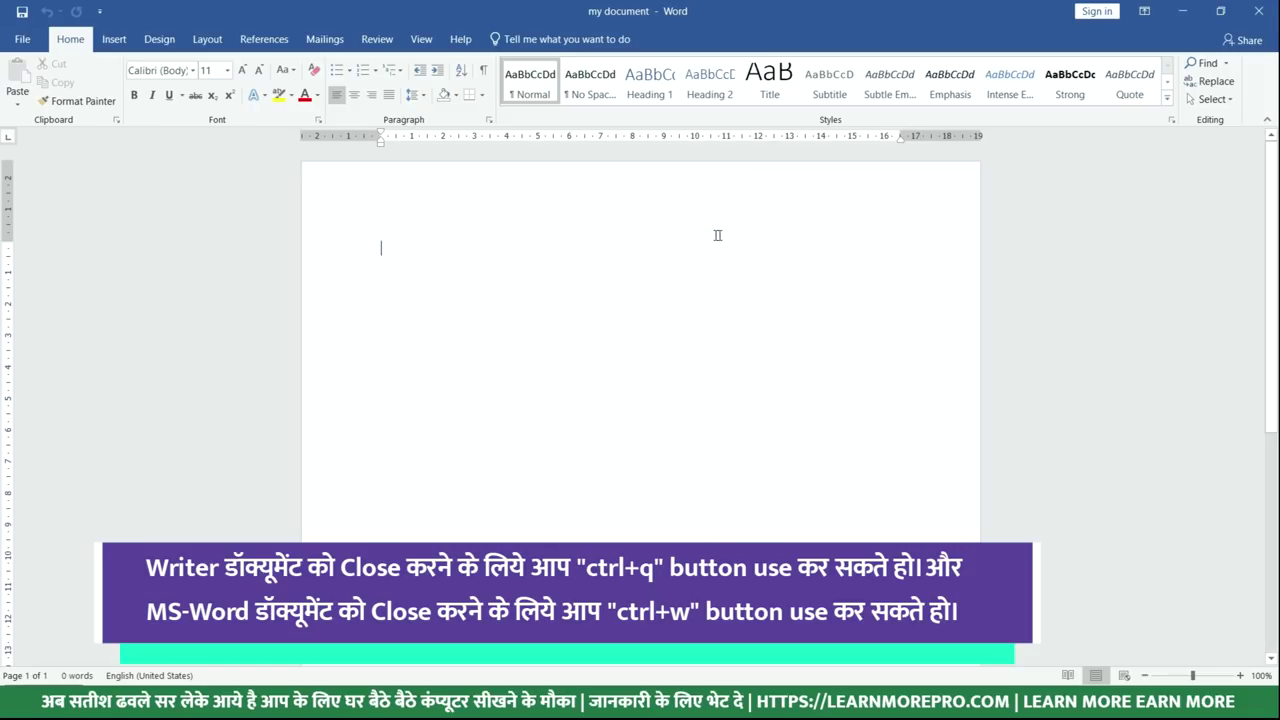
key("ctrl+w")
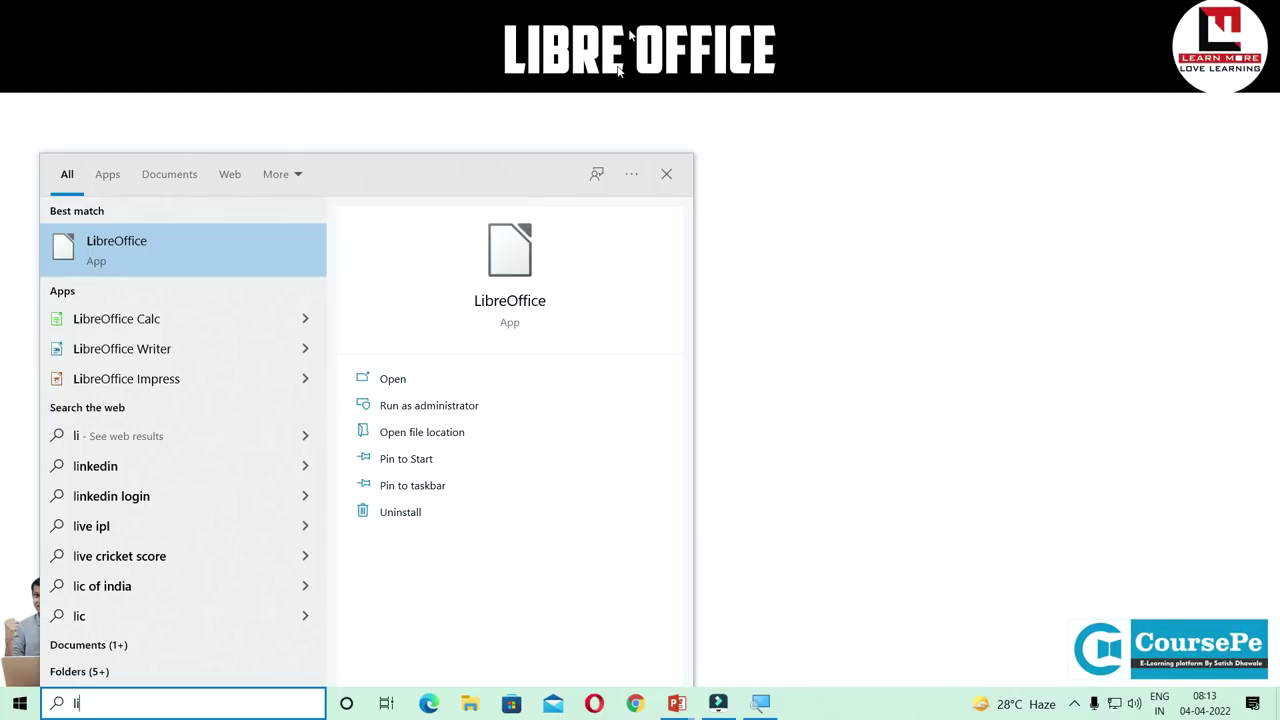
Launch LibreOffice from the search results and create a new blank Writer document
left_click(156, 252)
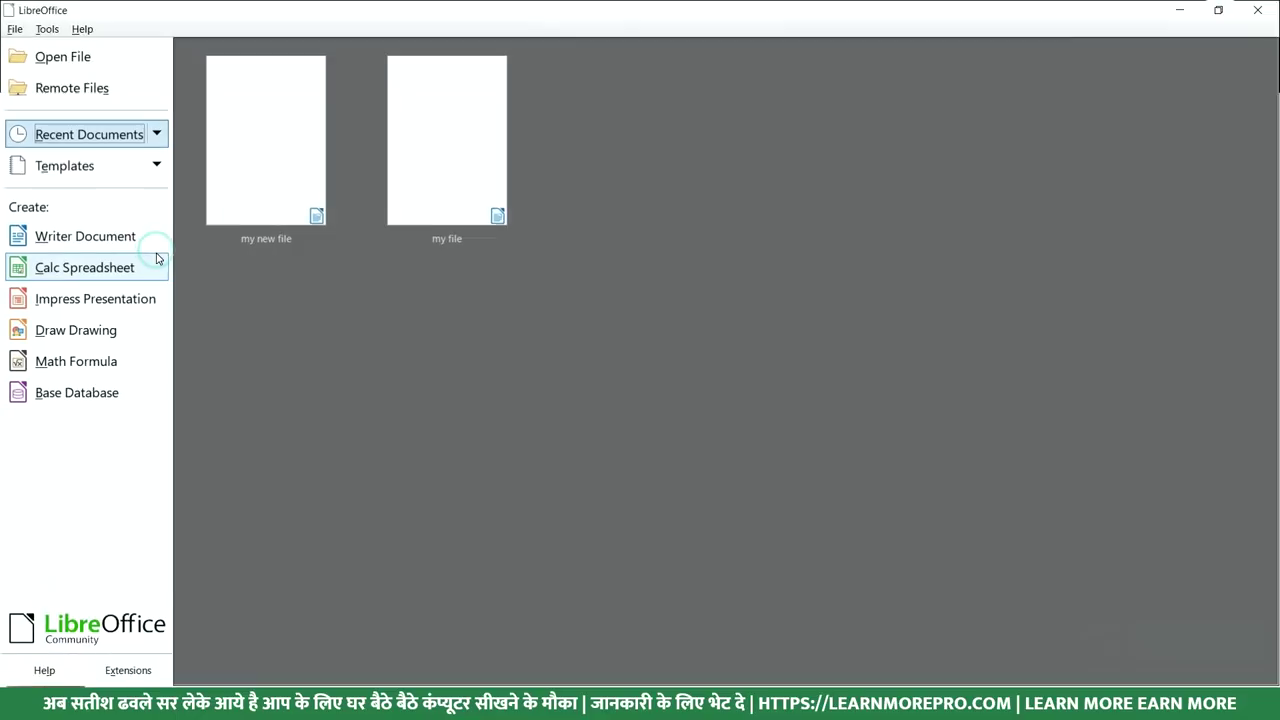
left_click(80, 246)
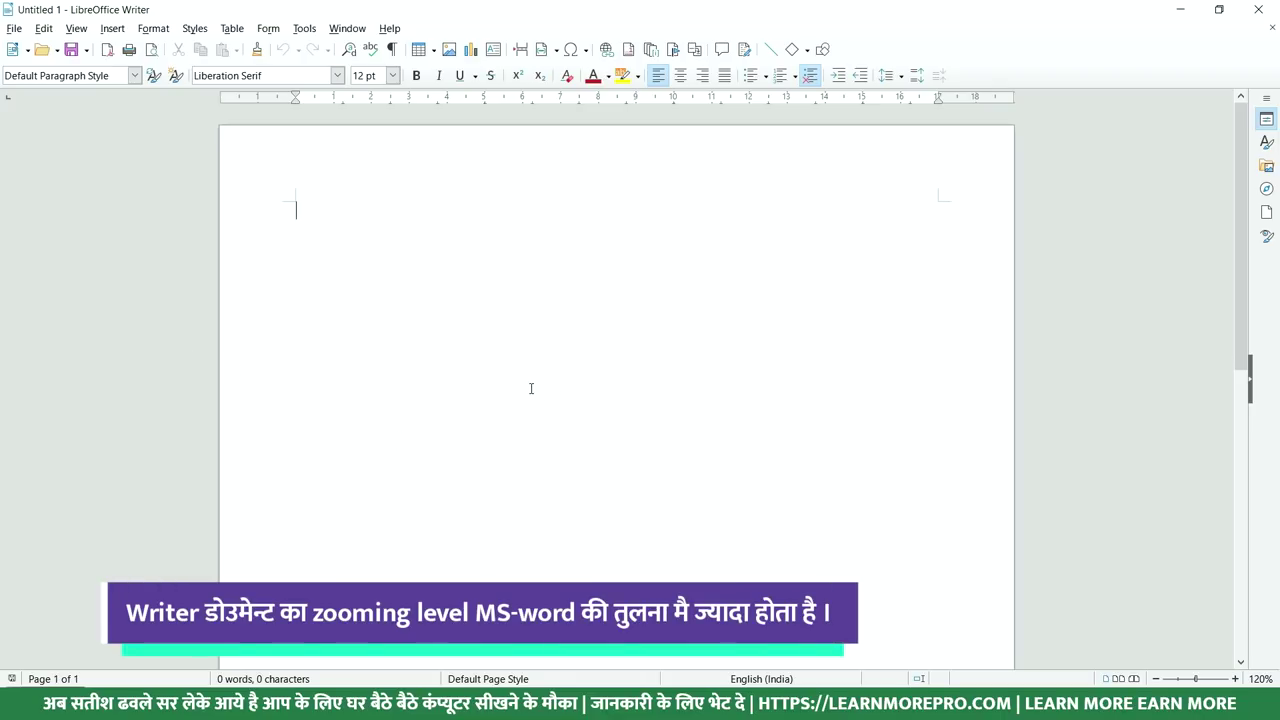
key("alt+Tab")
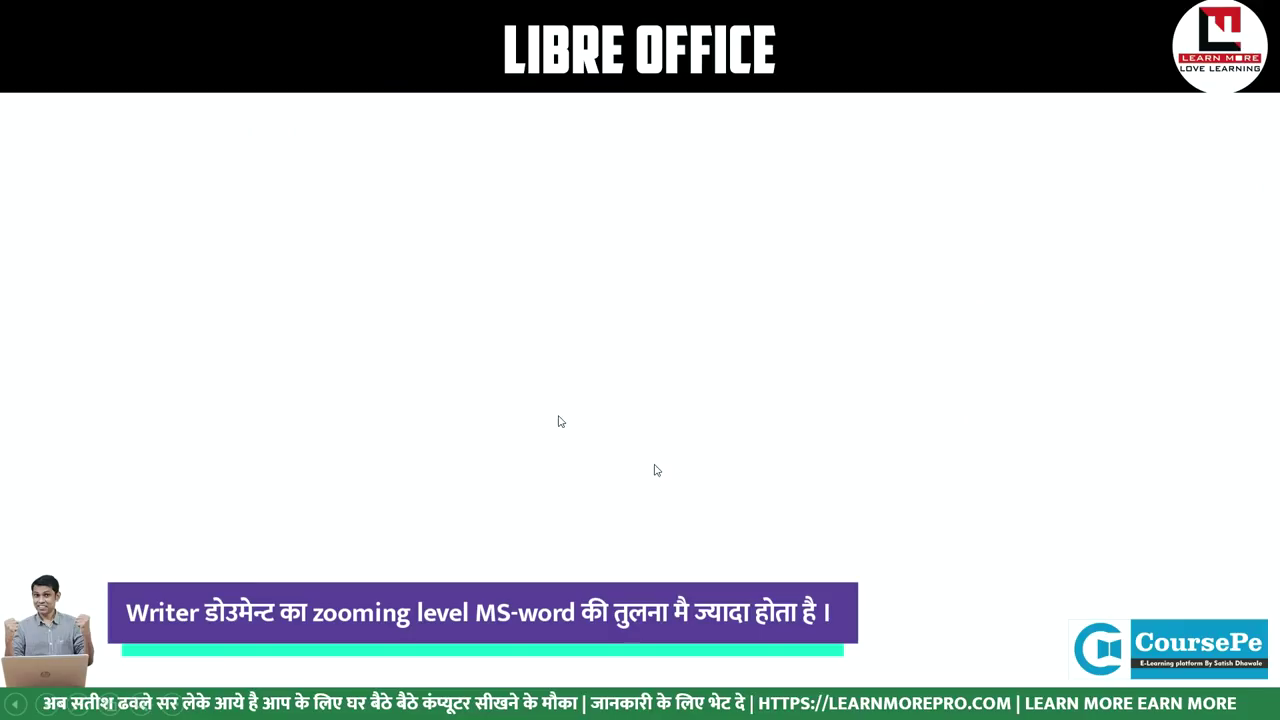
key("alt+Tab")
Start Word with the winword Run command, create a blank document and zoom it to 10%
key("super+r")
type("p")
key("BackSpace")
type("w")
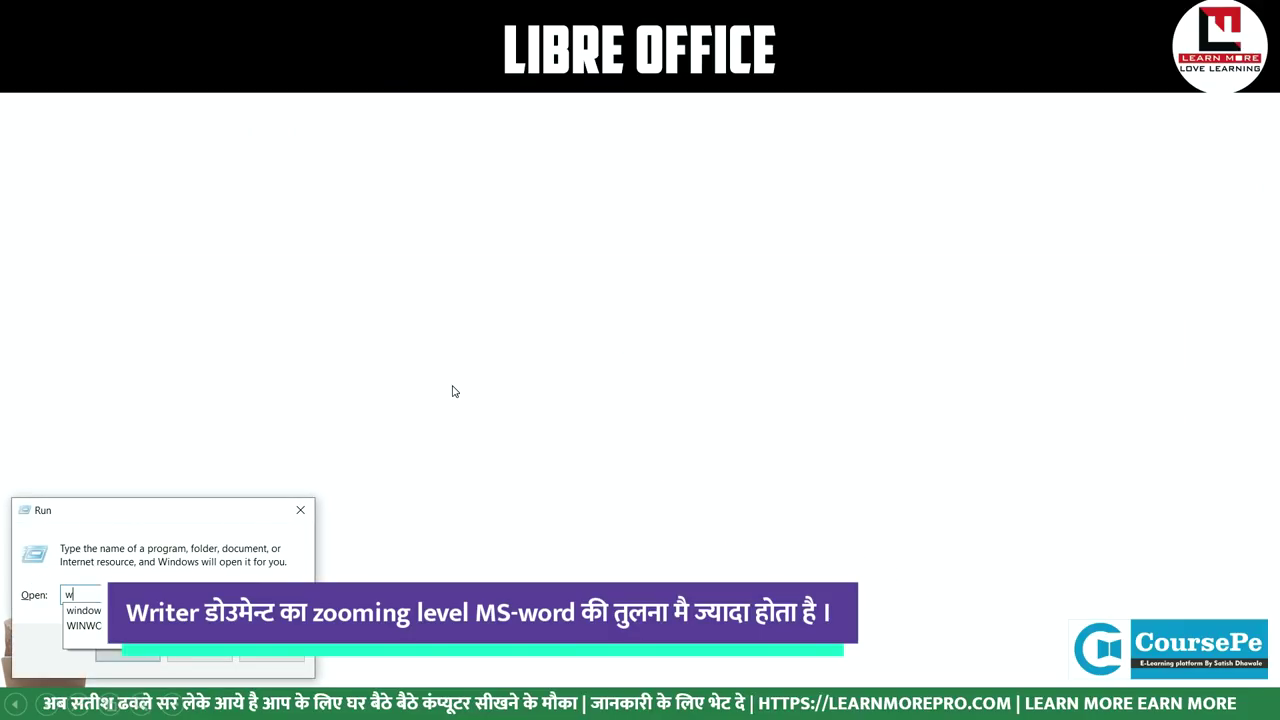
type("inword")
key("Return")
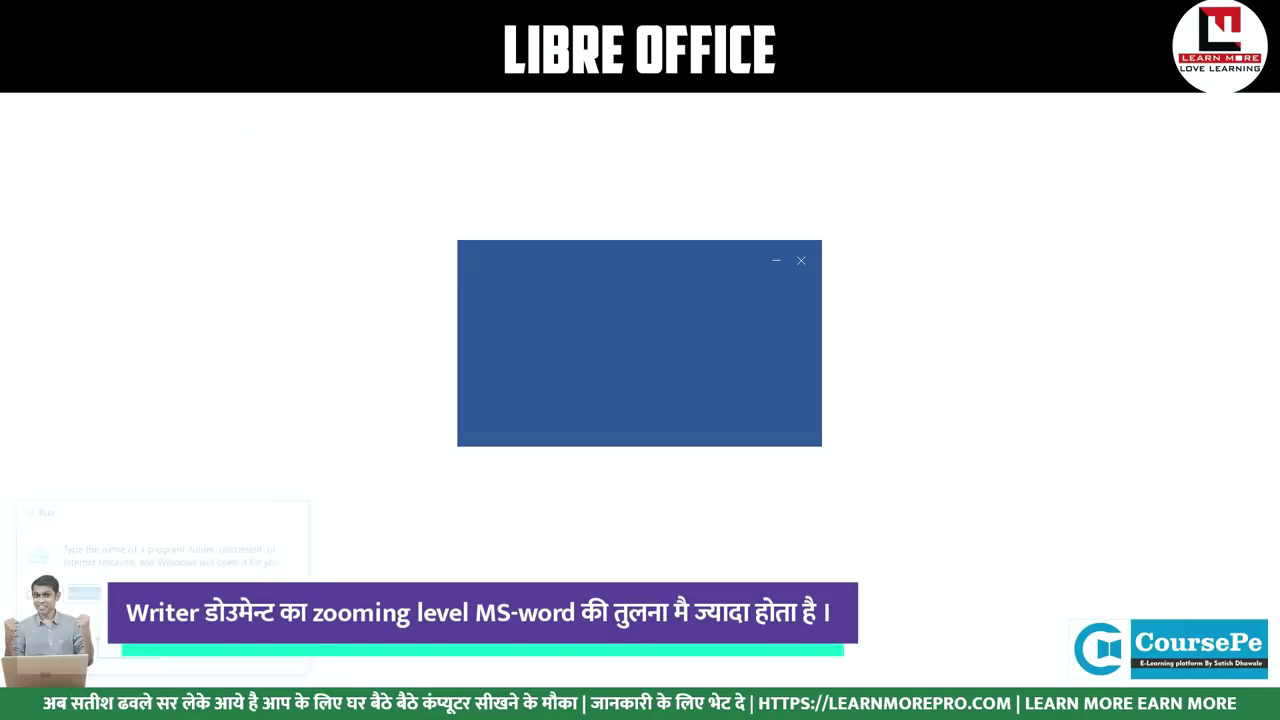
left_click(563, 223)
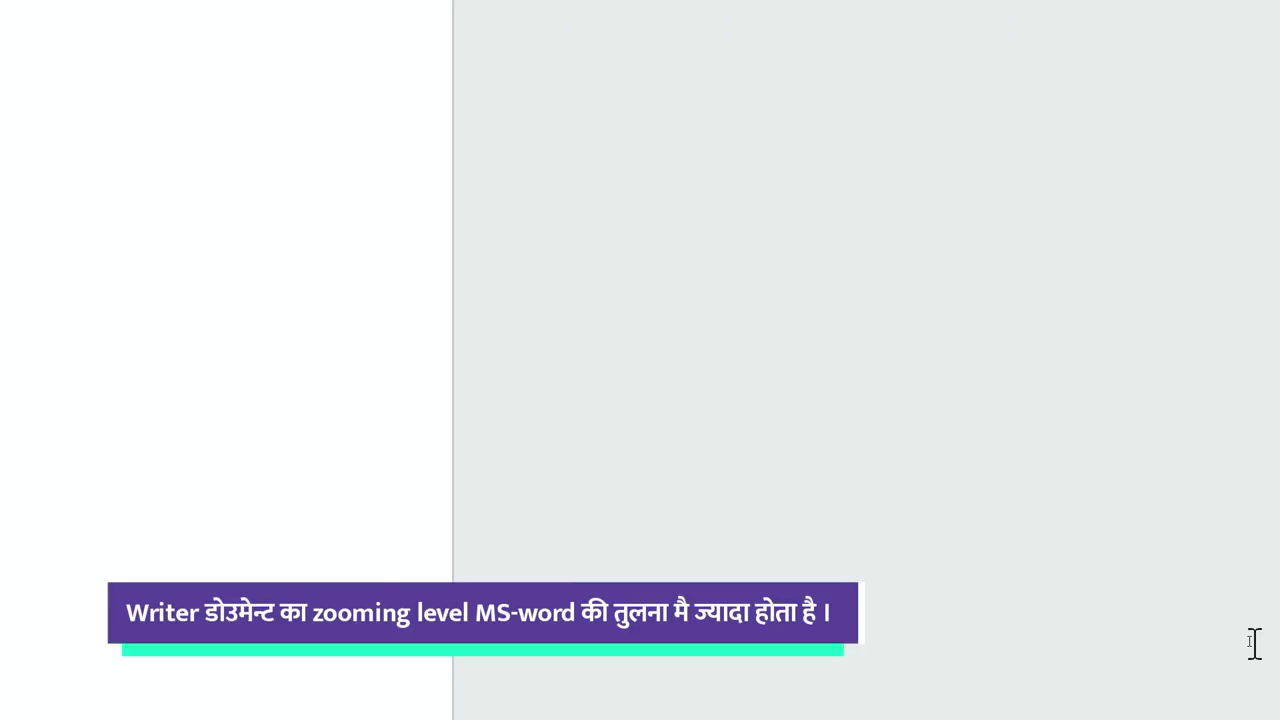
mouse_move(1025, 592)
left_mouse_down()
mouse_move(880, 590)
mouse_move(881, 577)
mouse_move(1077, 593)
mouse_move(797, 599)
mouse_move(1155, 601)
mouse_move(1025, 601)
left_mouse_up()
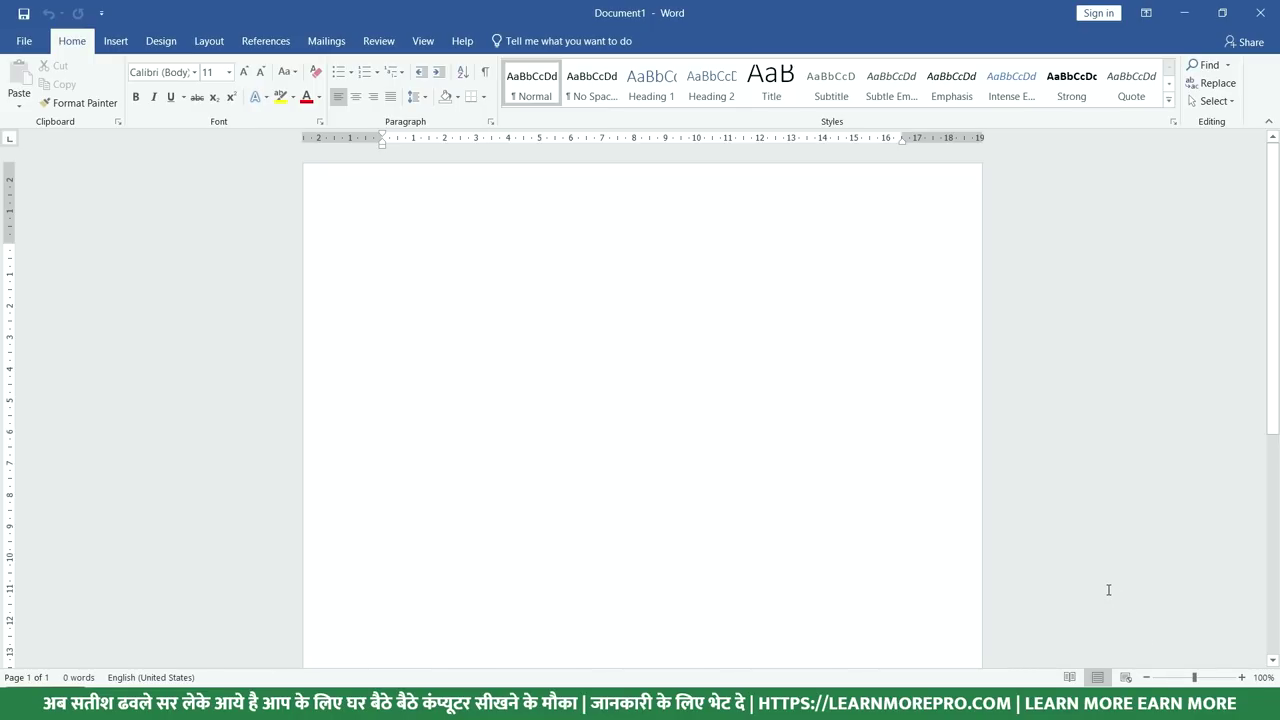
Zoom the Writer page to 20%, reset to 100%, raise to 600%, then scroll back to 160%
key("alt+Tab")
key("Tab")
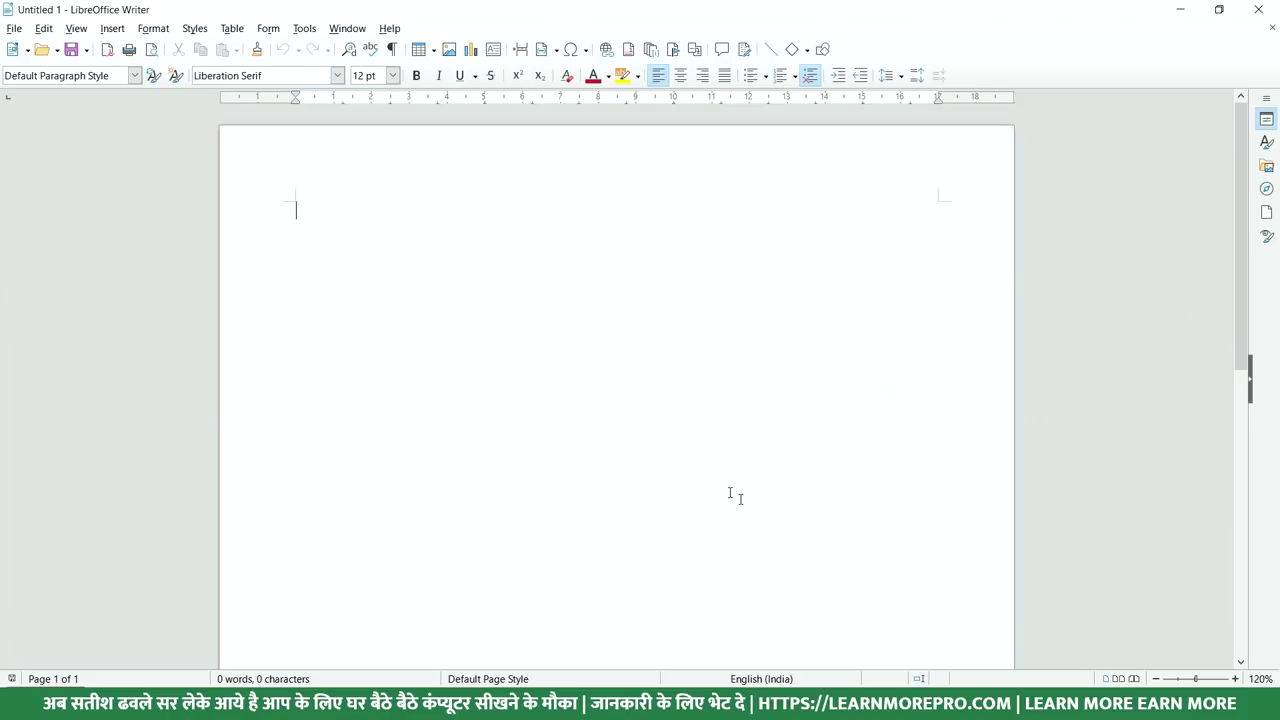
left_click(1196, 679)
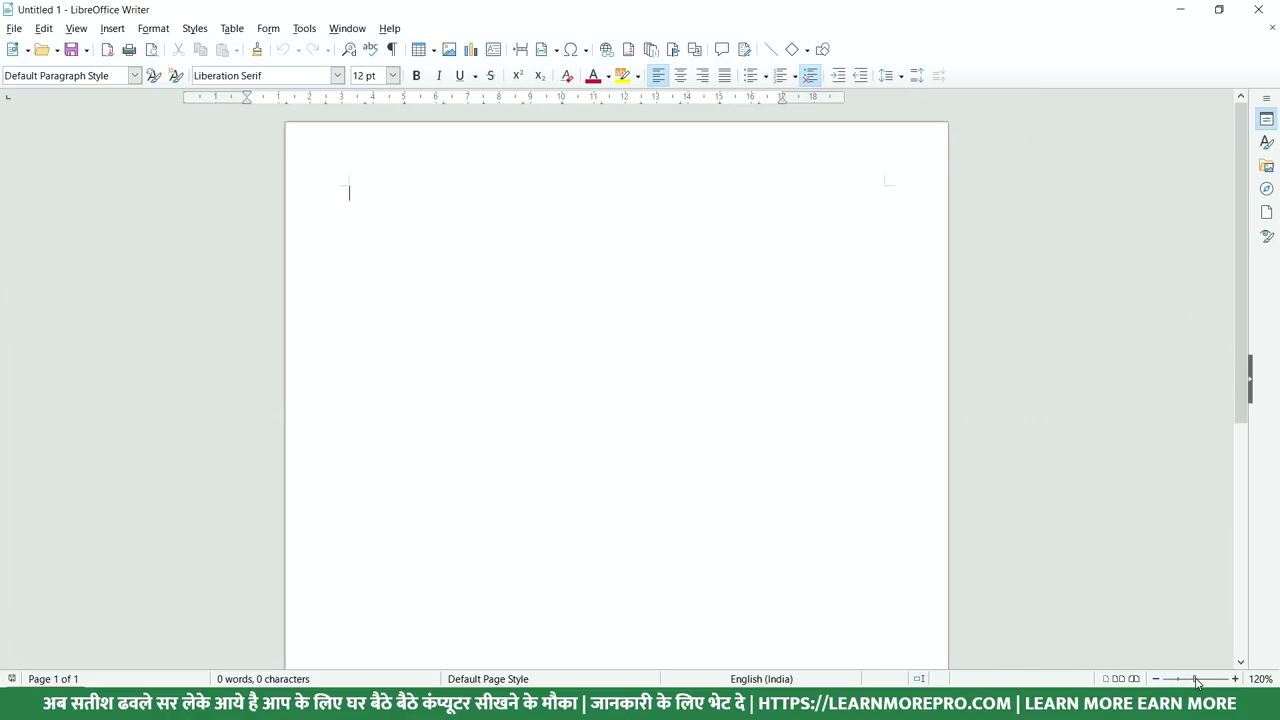
left_click_drag(1196, 681, 1164, 679)
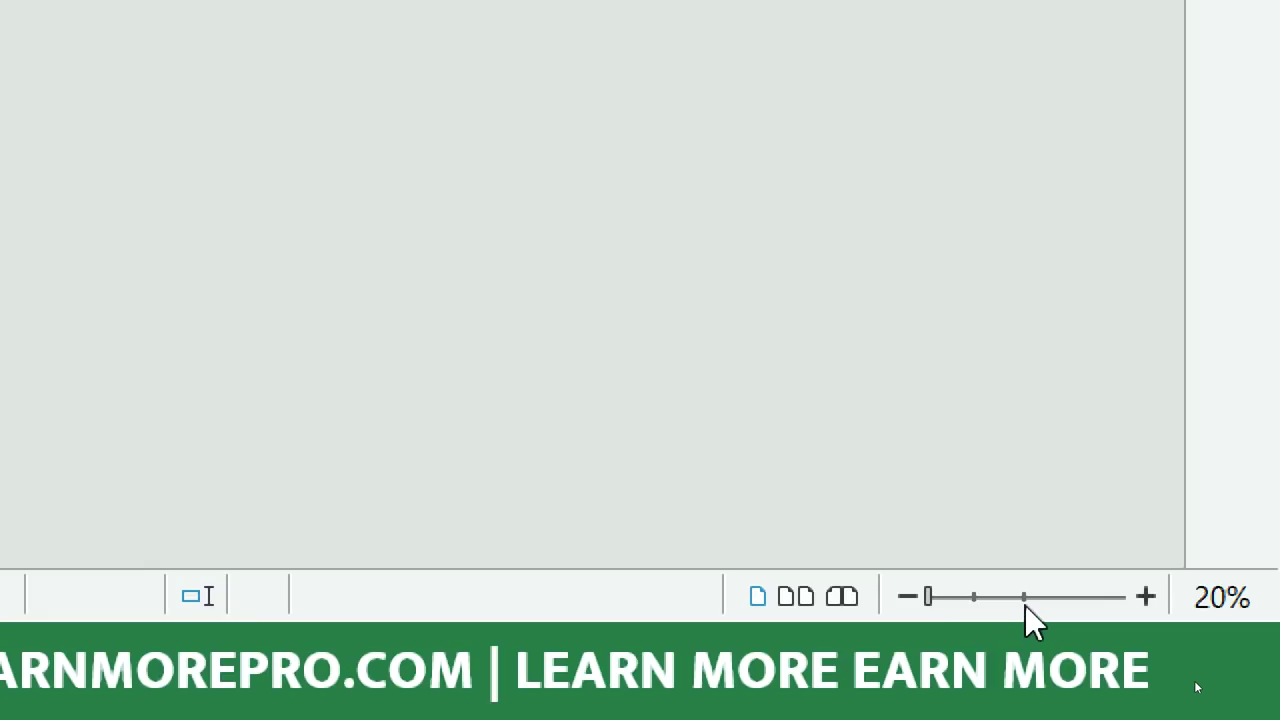
left_click(1025, 605)
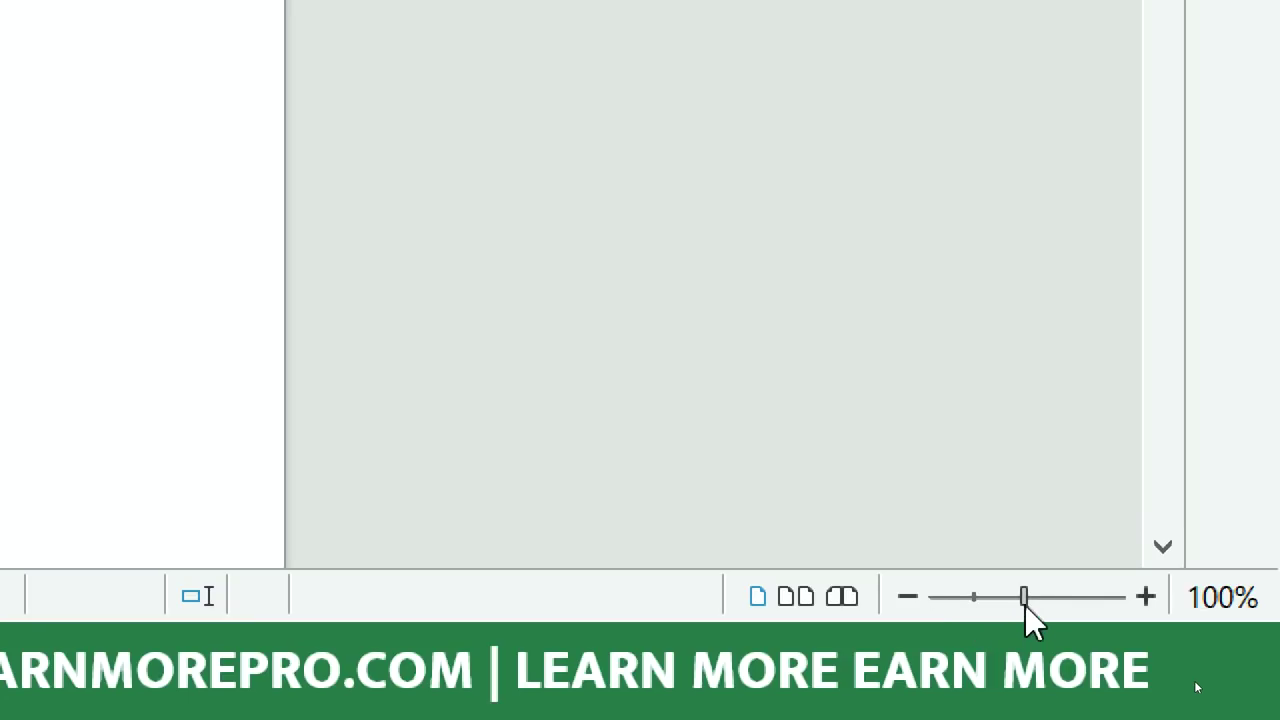
left_click_drag(1025, 605, 1150, 603)
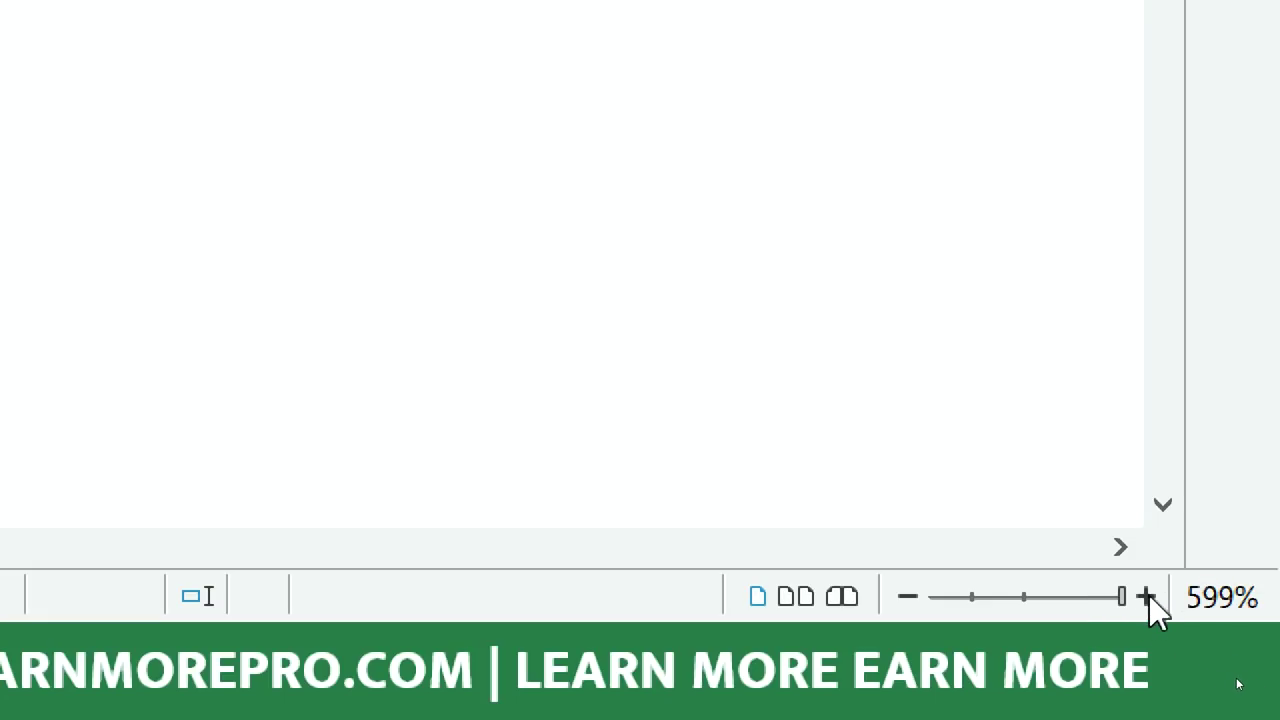
left_click(1149, 595)
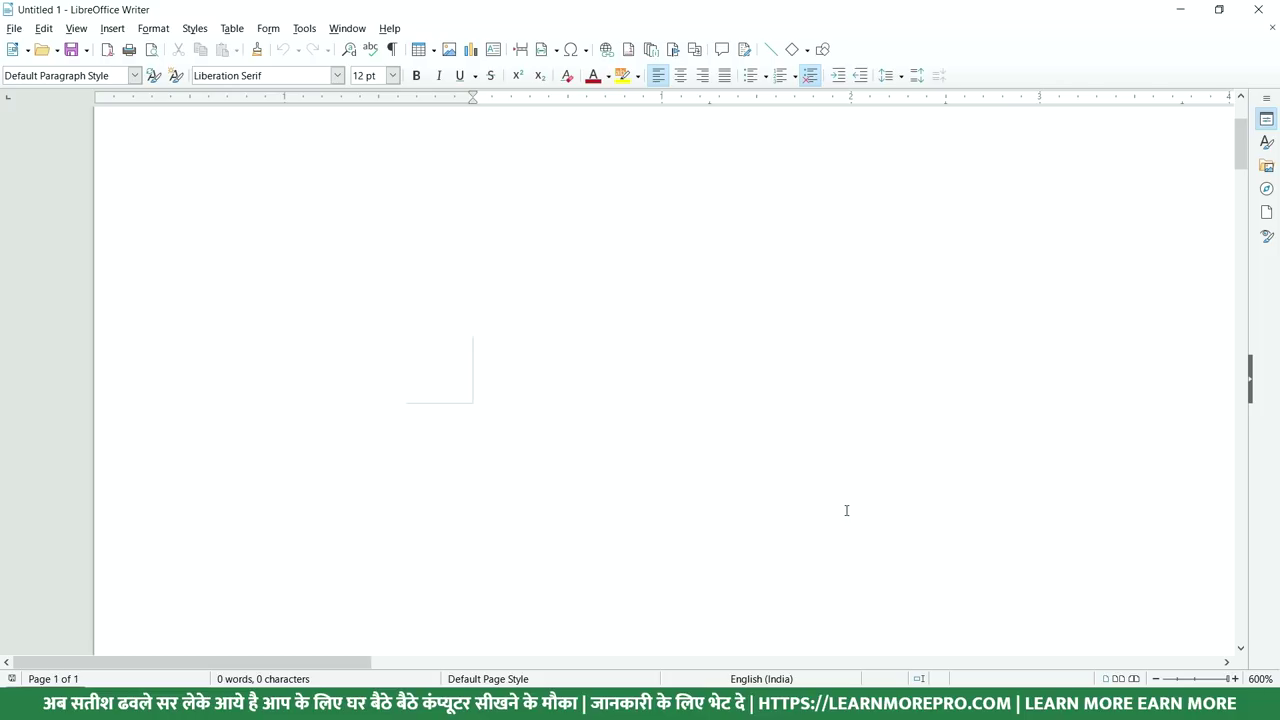
scroll(327, 205, "down", 5, "ctrl")
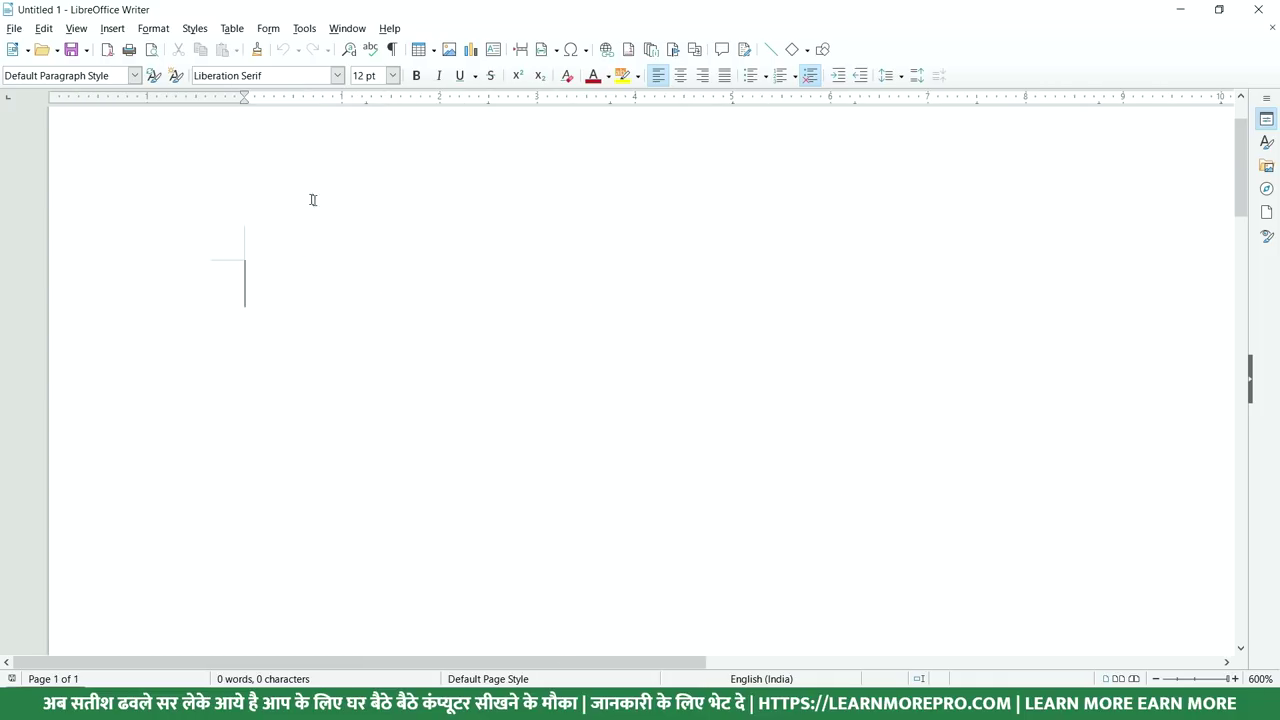
scroll(420, 283, "down", 2, "ctrl")
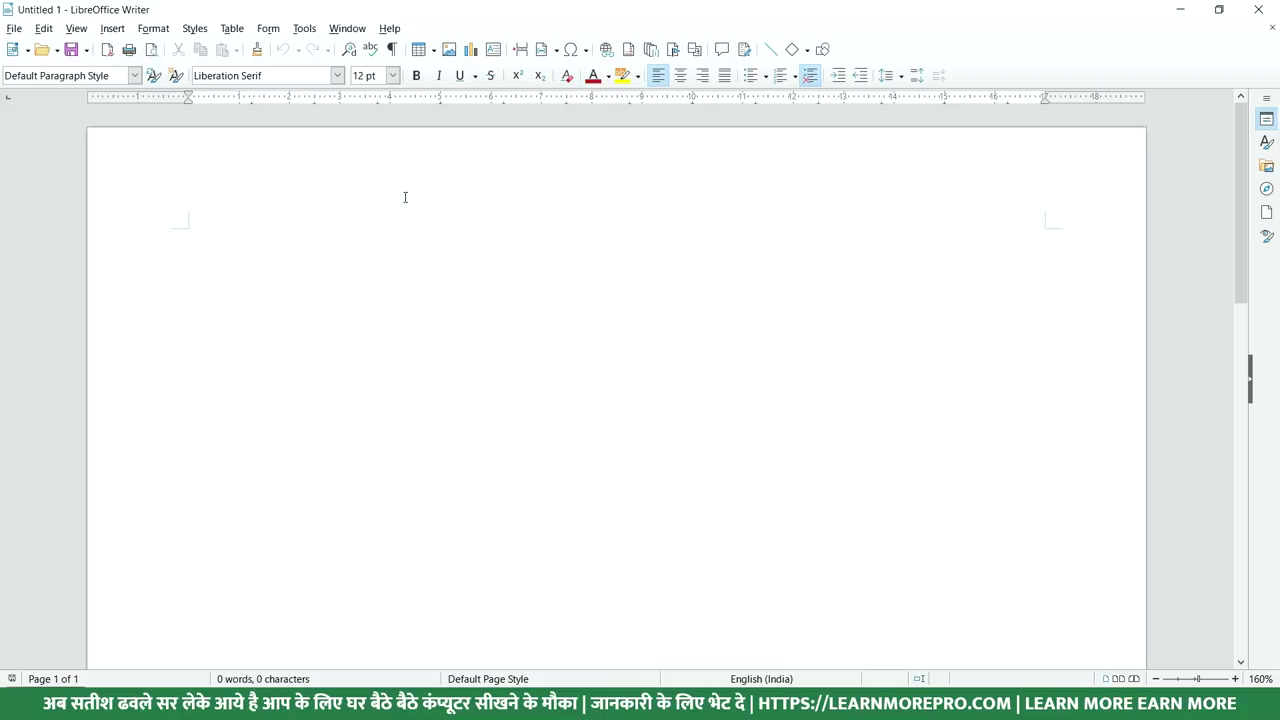
In the Insert Table dialog, preview the Box List and Simple Grid styles, then choose no style
key("ctrl+F12")
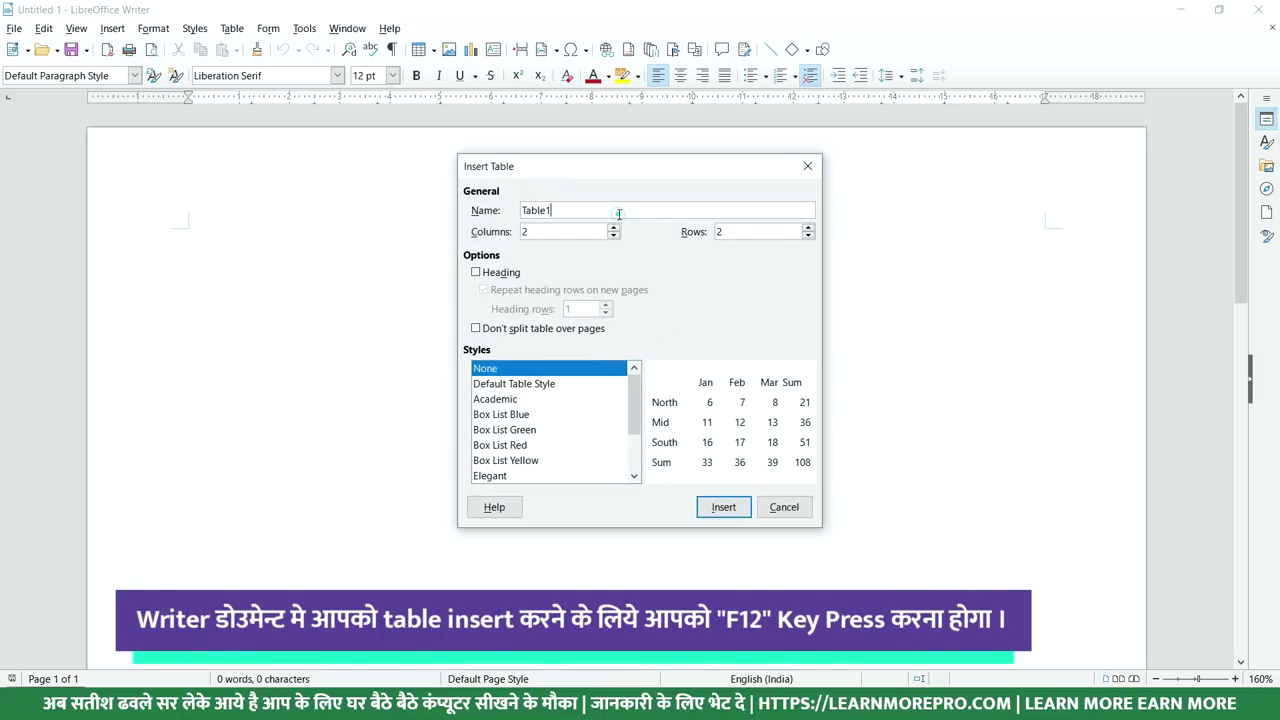
left_click(533, 401)
left_click(535, 430)
left_click(535, 458)
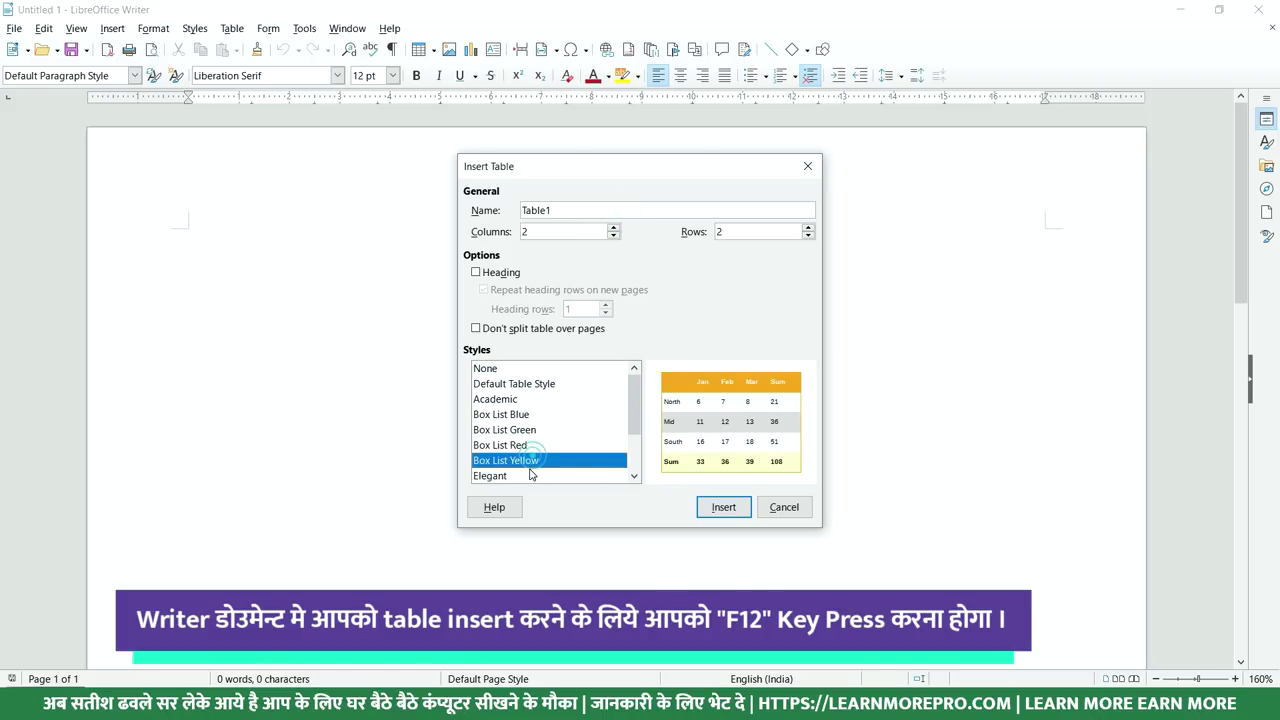
scroll(531, 474, "down", 1)
left_click(530, 446)
left_click(526, 476)
left_click(527, 446)
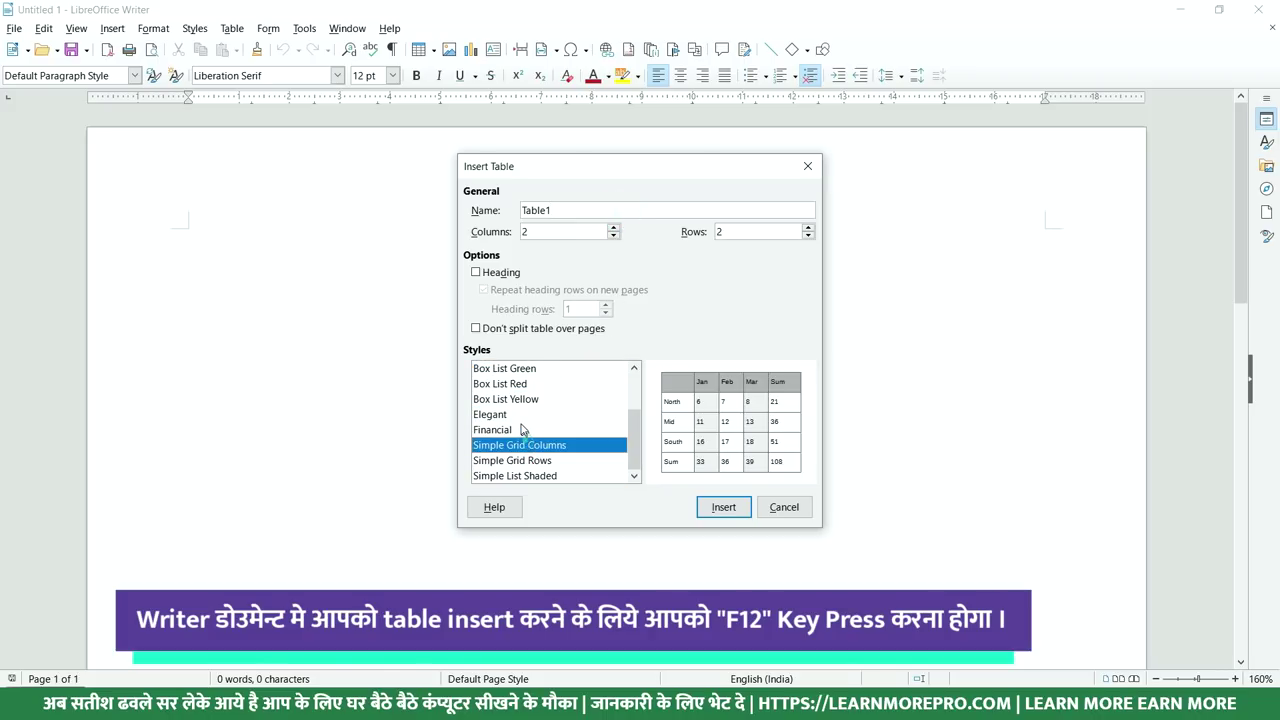
left_click(521, 429)
left_click(520, 414)
left_click(519, 399)
left_click(522, 384)
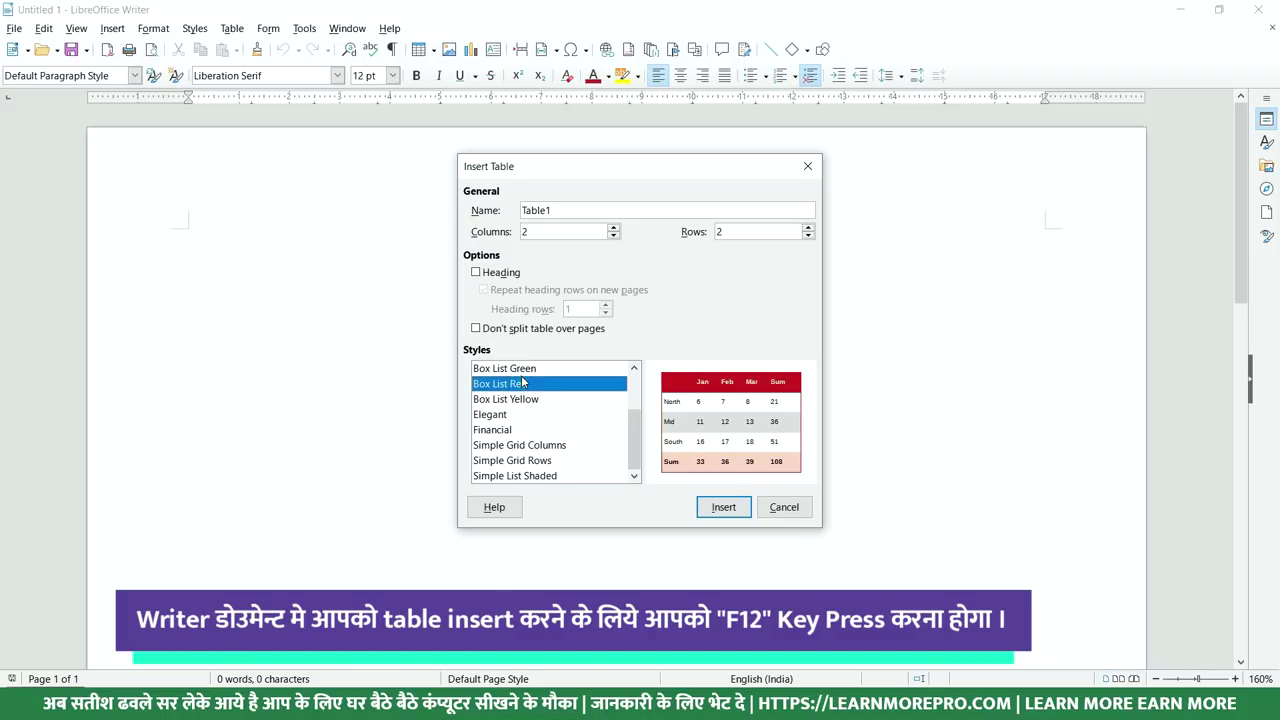
left_click(521, 369)
left_click(533, 399)
scroll(539, 421, "up", 1)
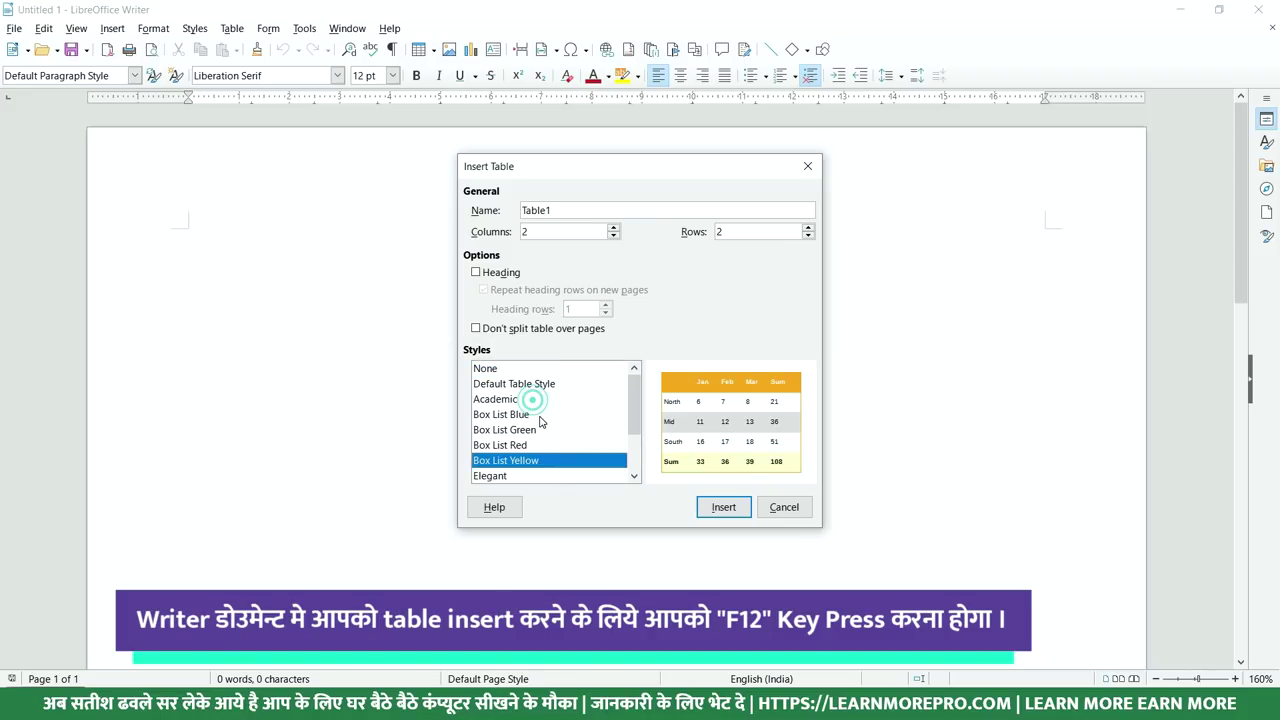
left_click(524, 369)
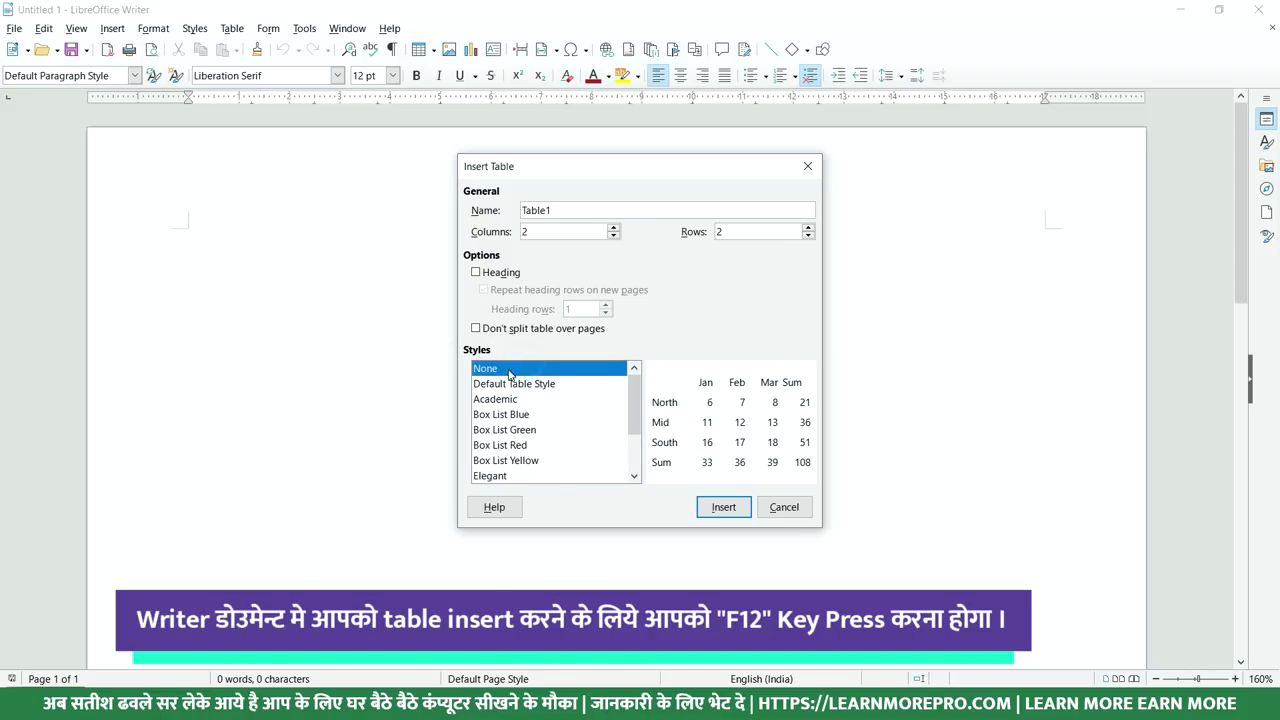
Set 6 columns and 6 rows, insert the table, and move to the line below it
left_click(614, 233)
left_click(614, 232)
left_click(808, 231)
left_click(808, 231)
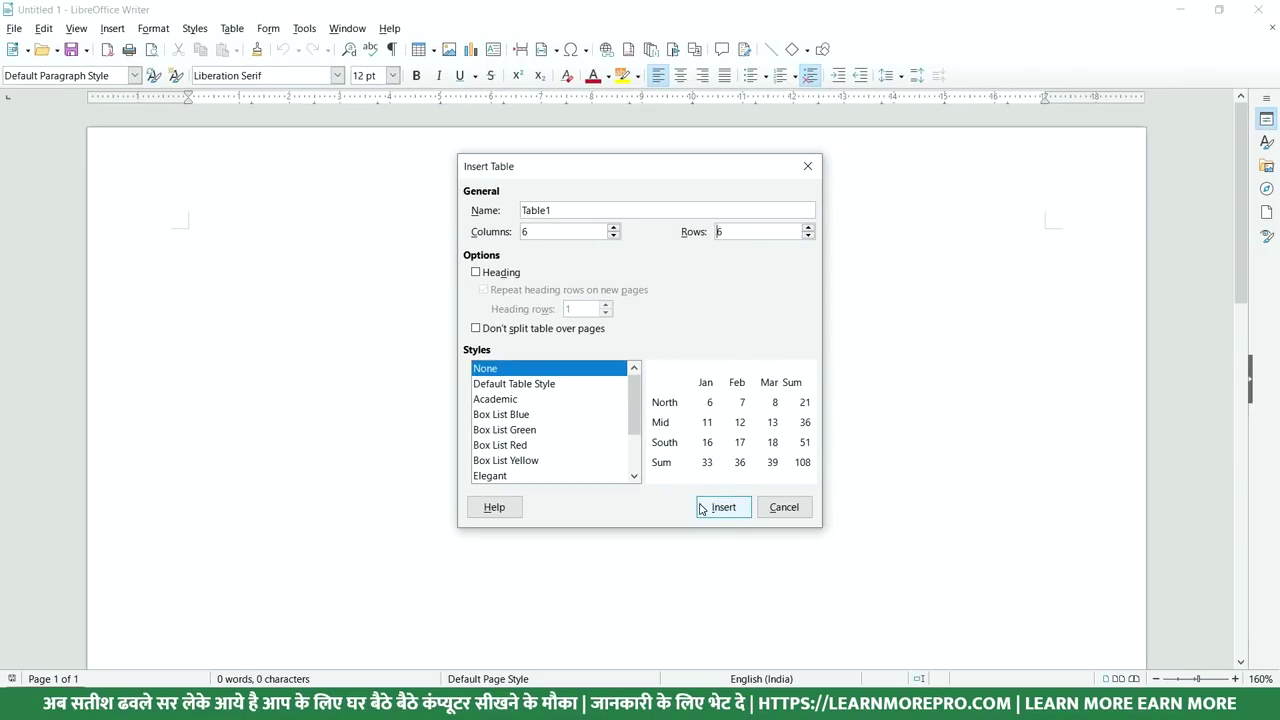
left_click(722, 507)
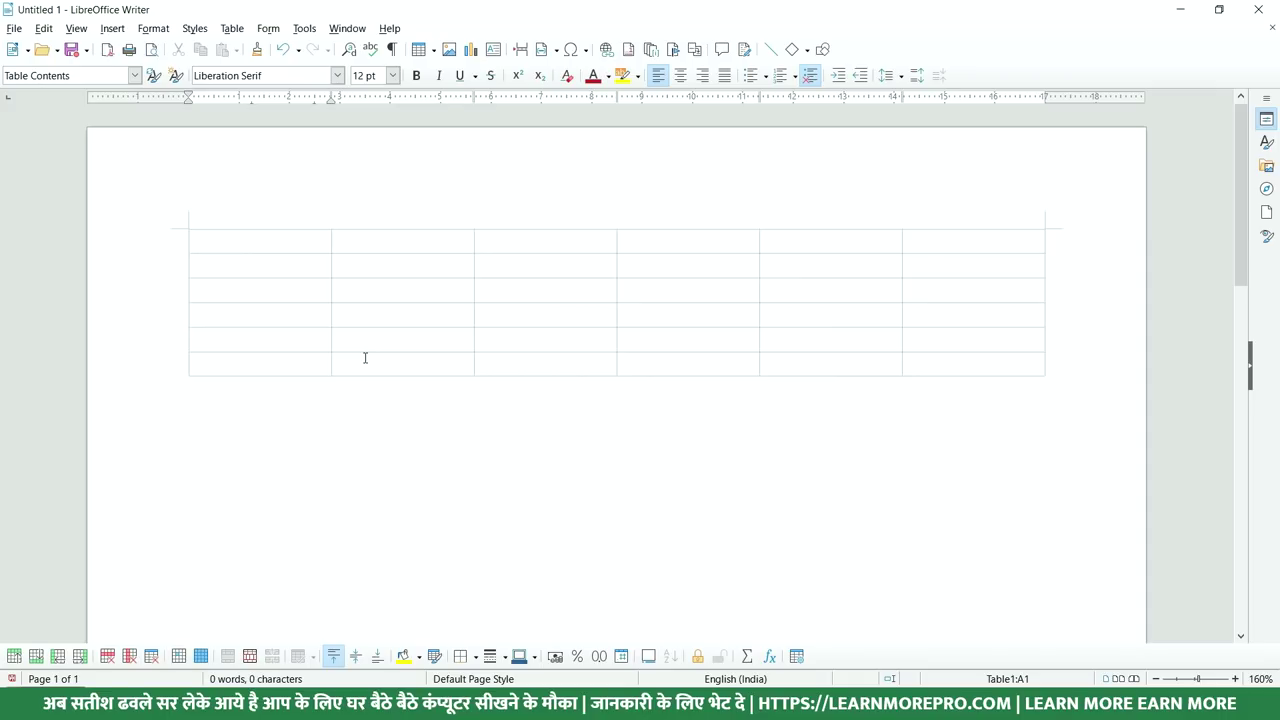
left_click(393, 472)
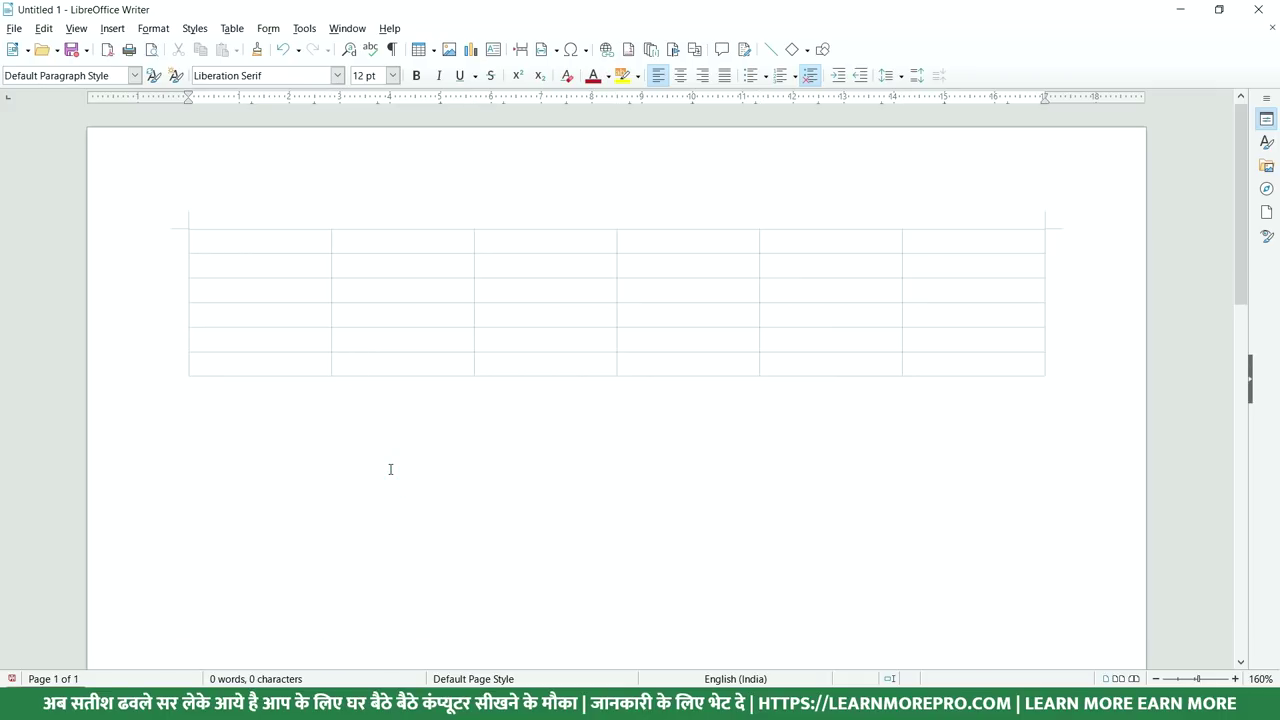
Select the whole table with Ctrl+A and delete it, then open the File menu
key("ctrl+a")
key("Delete")
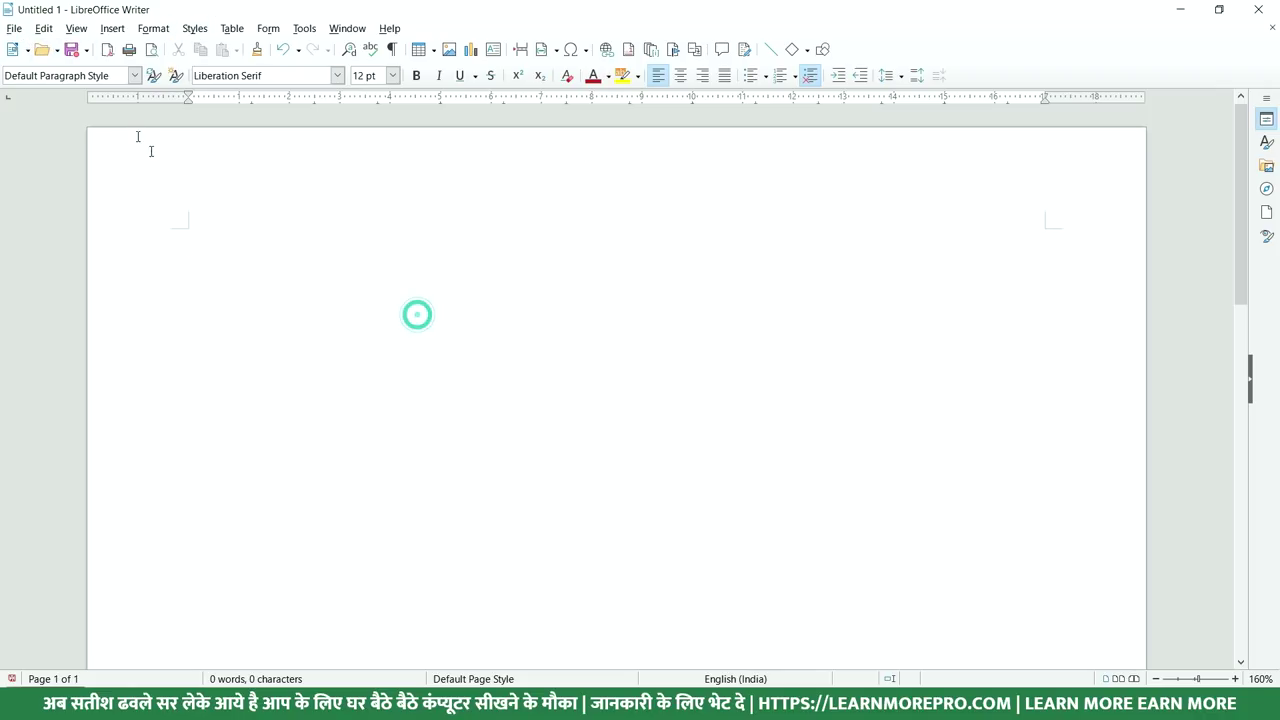
left_click(9, 31)
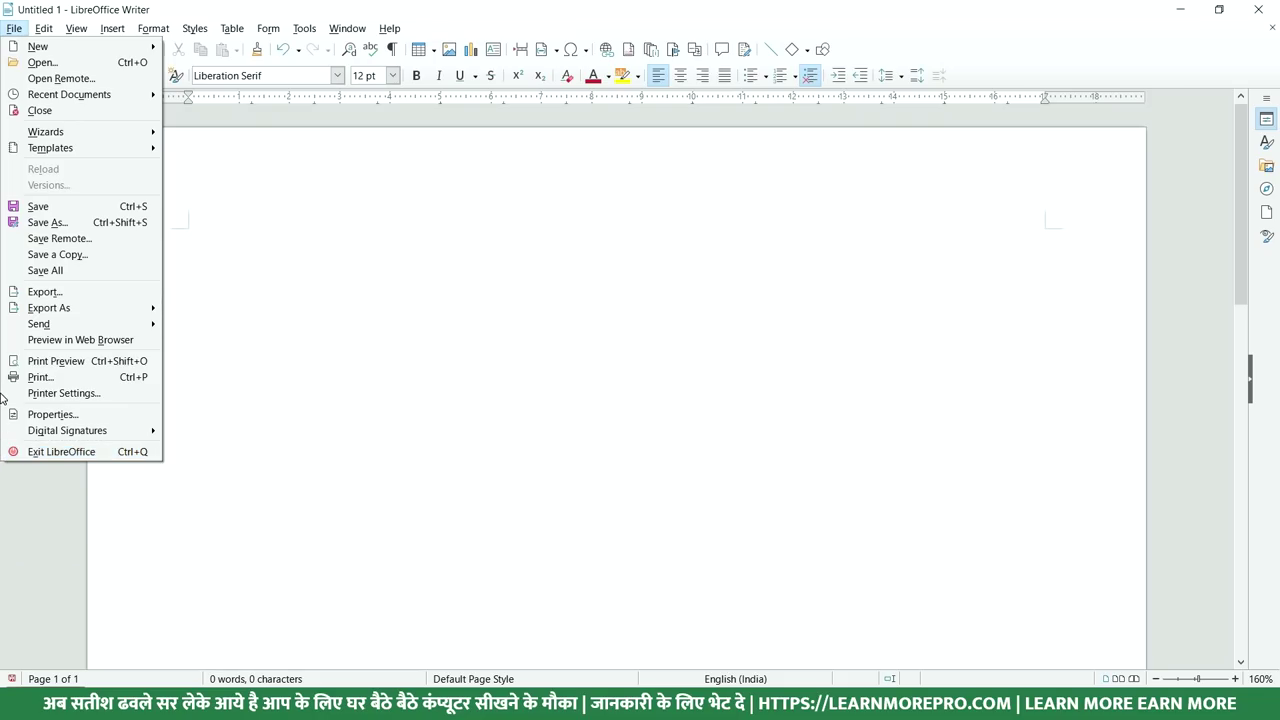
Close Untitled 1 via File > Close and choose Don't Save
left_click(74, 116)
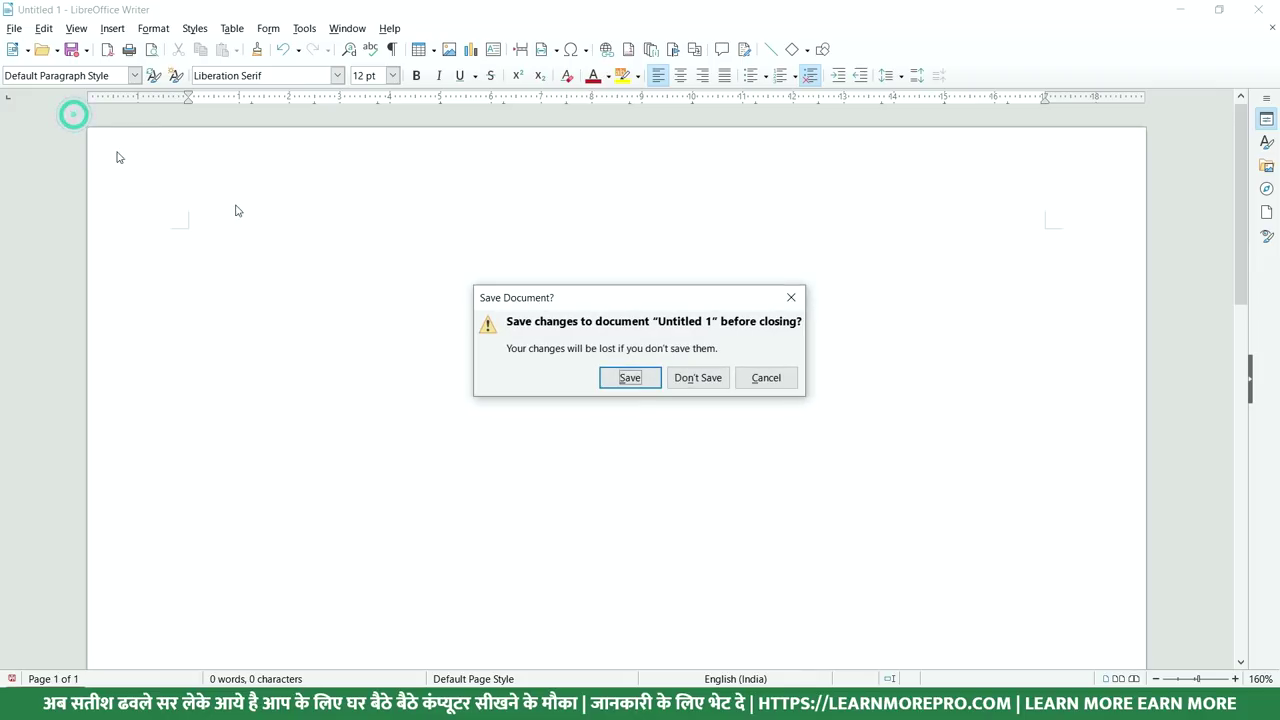
left_click(698, 378)
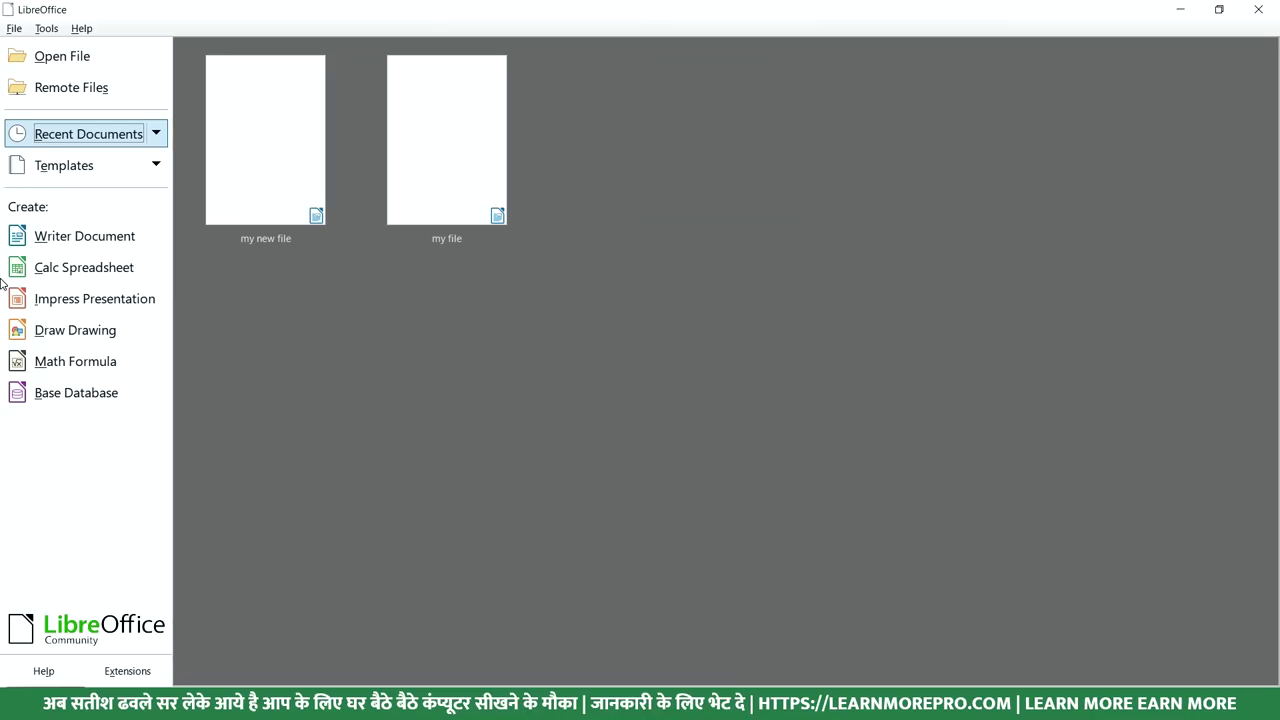
Create a new blank Calc spreadsheet from the Start Center
left_click(80, 268)
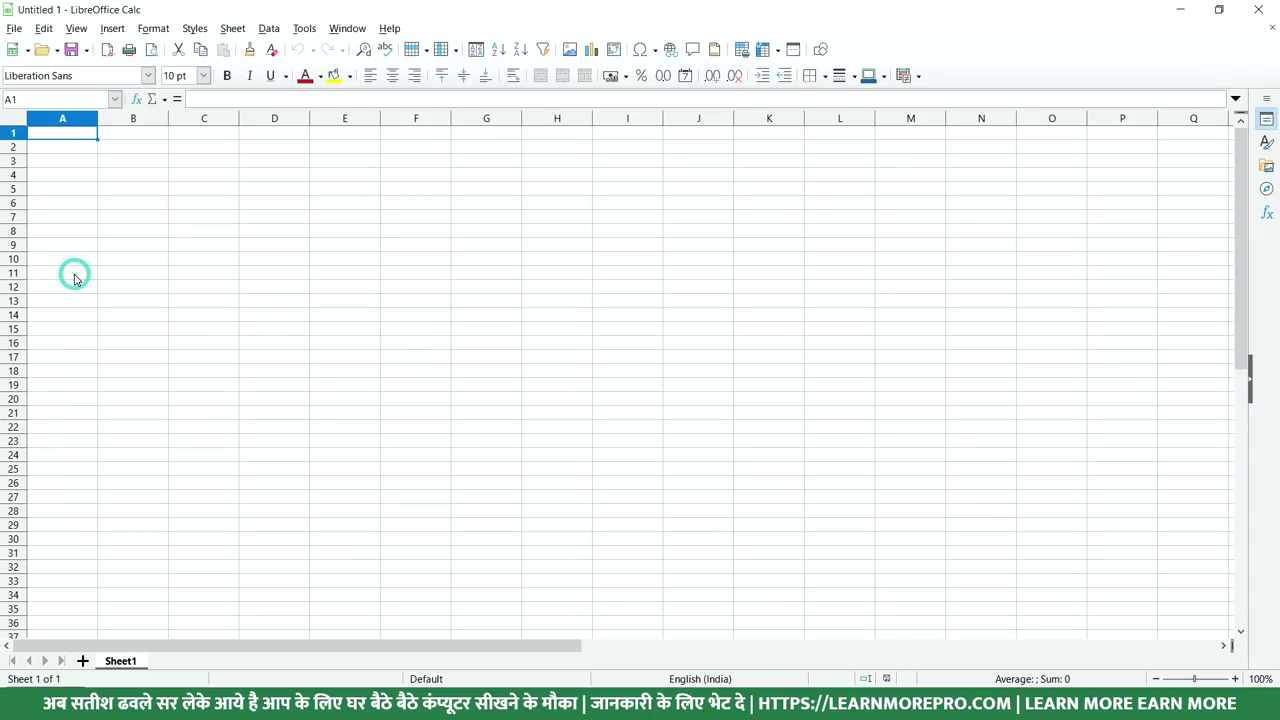
scroll(229, 298, "up", 3, "ctrl")
scroll(229, 303, "up", 3, "ctrl")
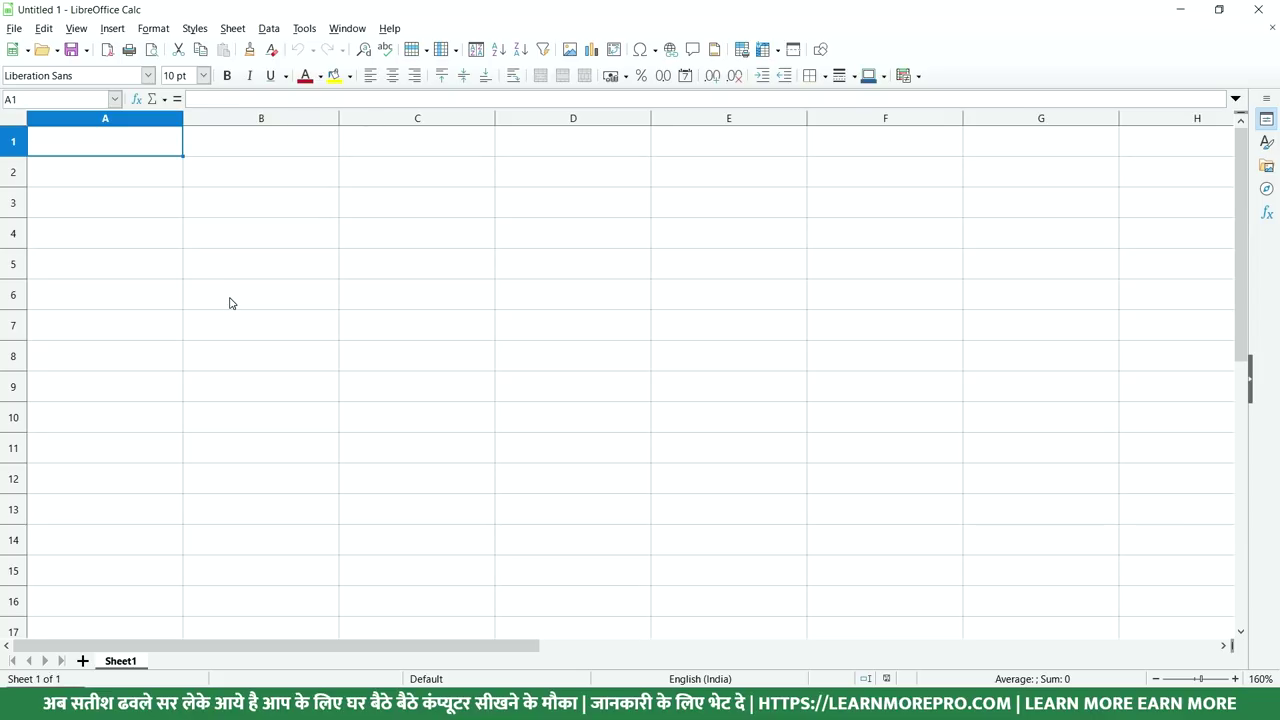
Run excel, start a blank workbook, and switch between Excel and Calc
key("super+r")
type("exc")
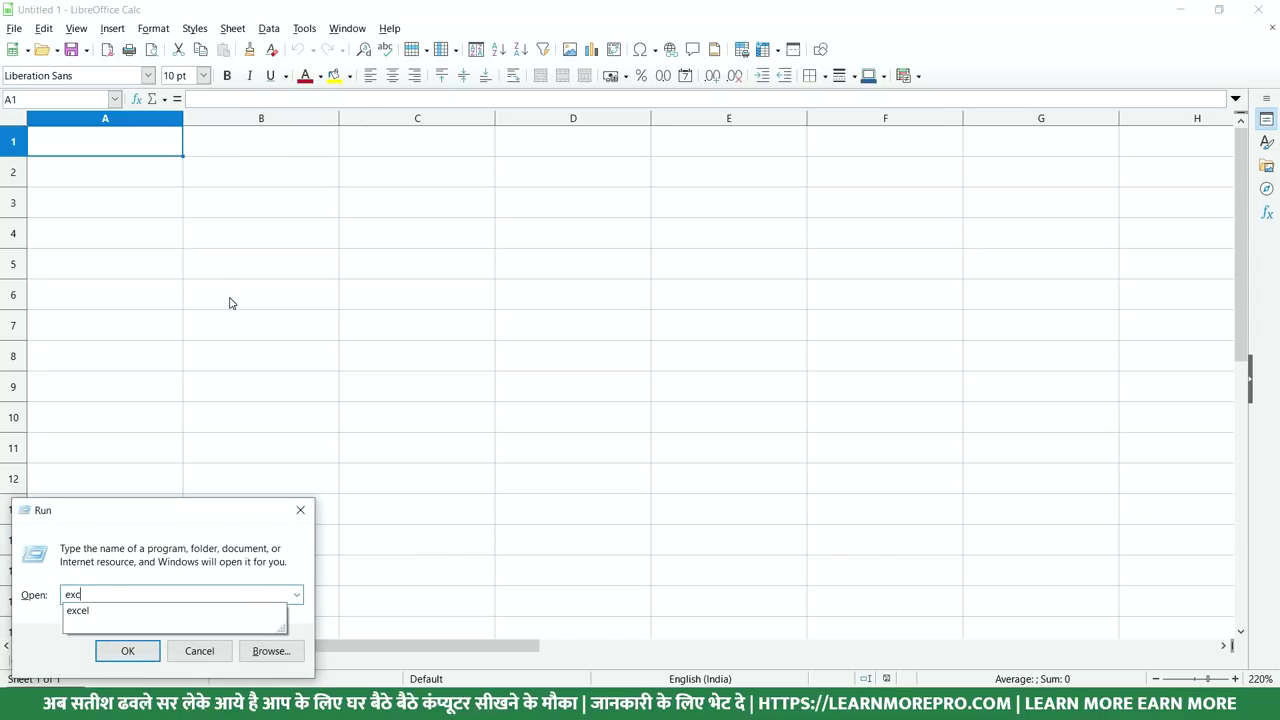
type("el")
key("Return")
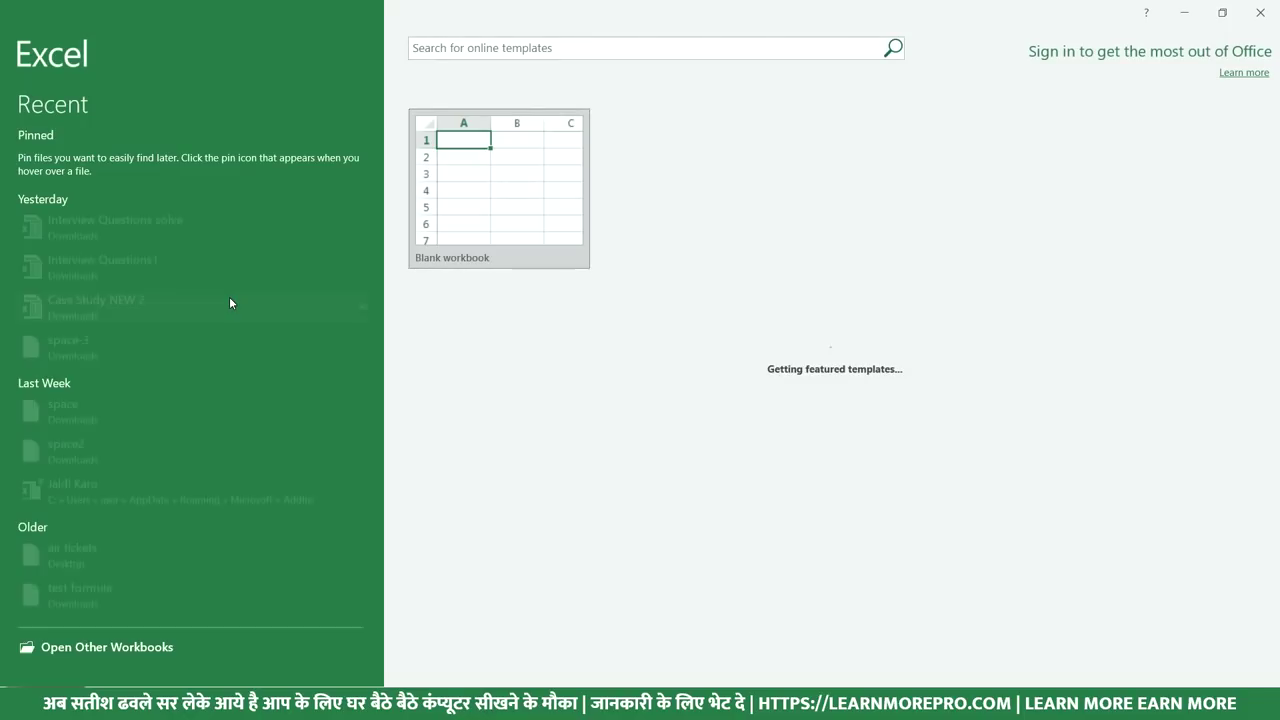
left_click(485, 175)
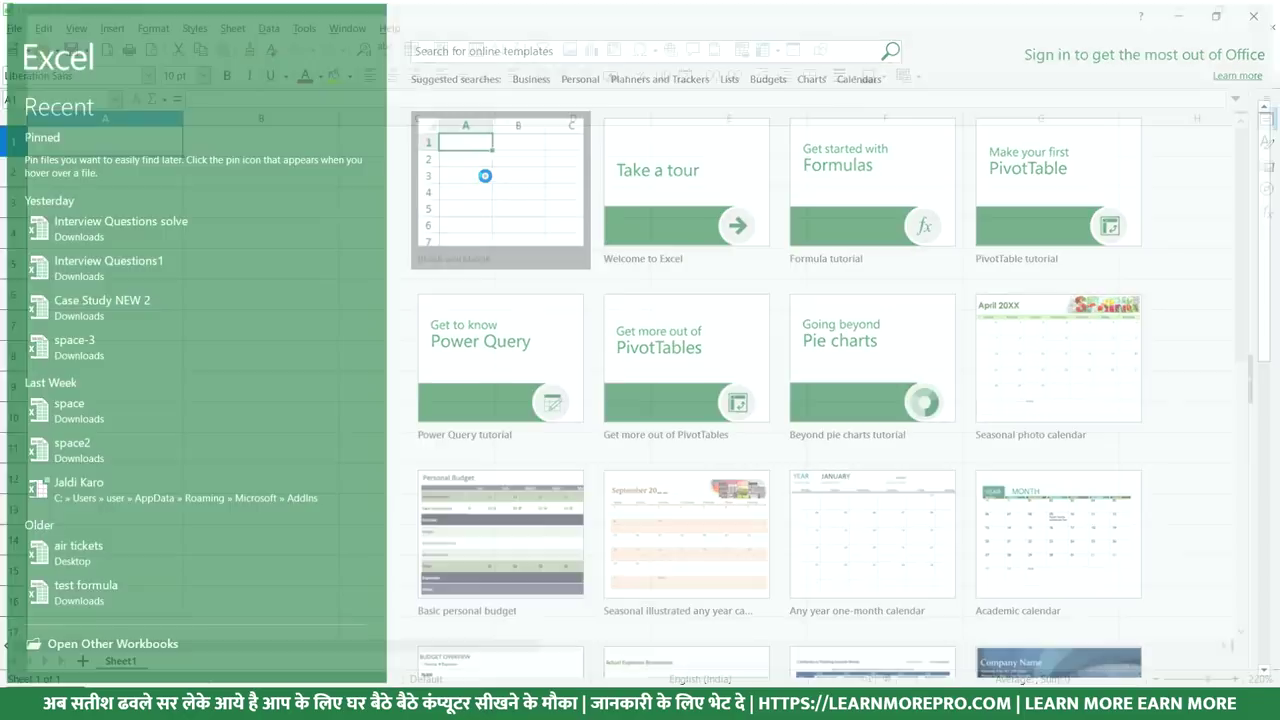
scroll(334, 260, "up", 6)
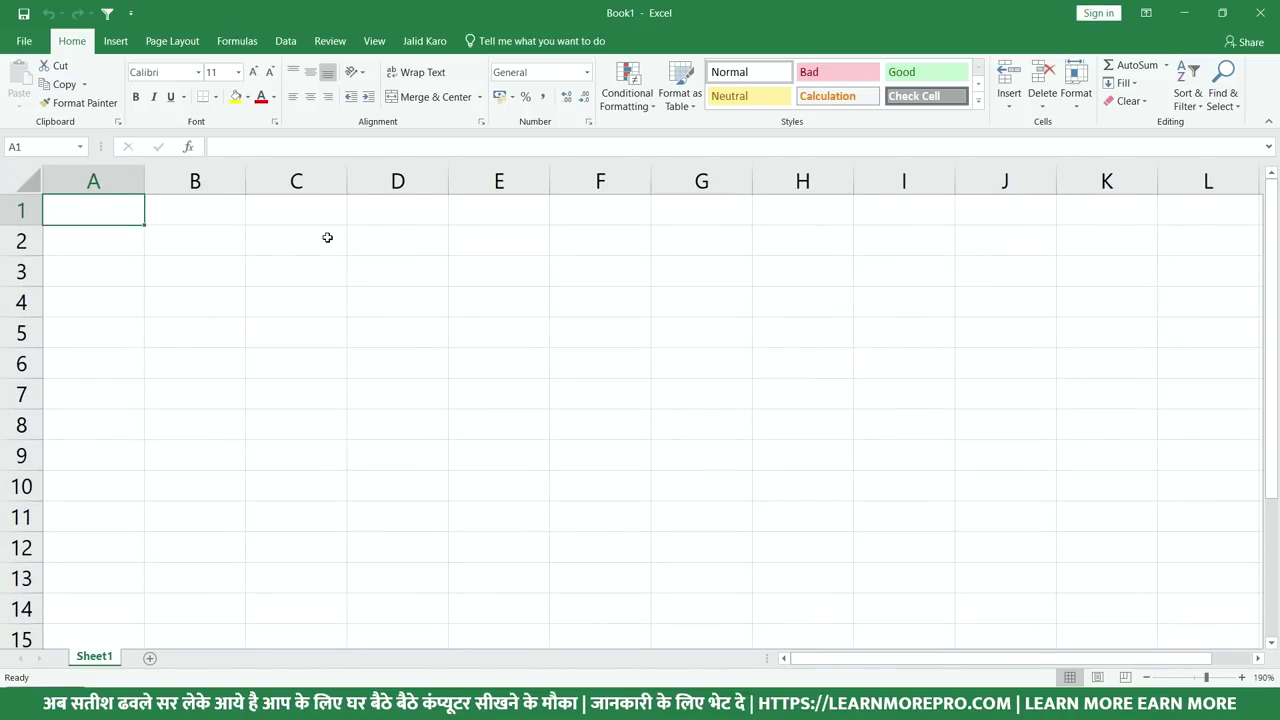
key("alt+Tab")
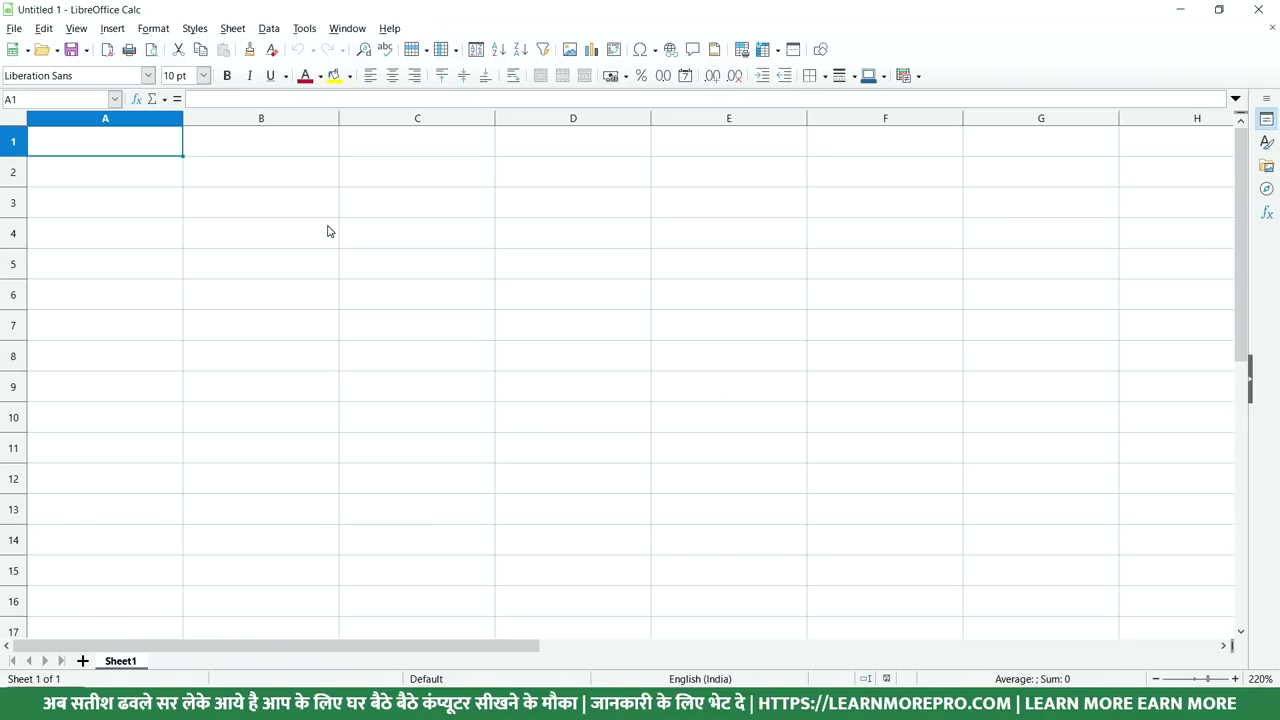
left_click(327, 231)
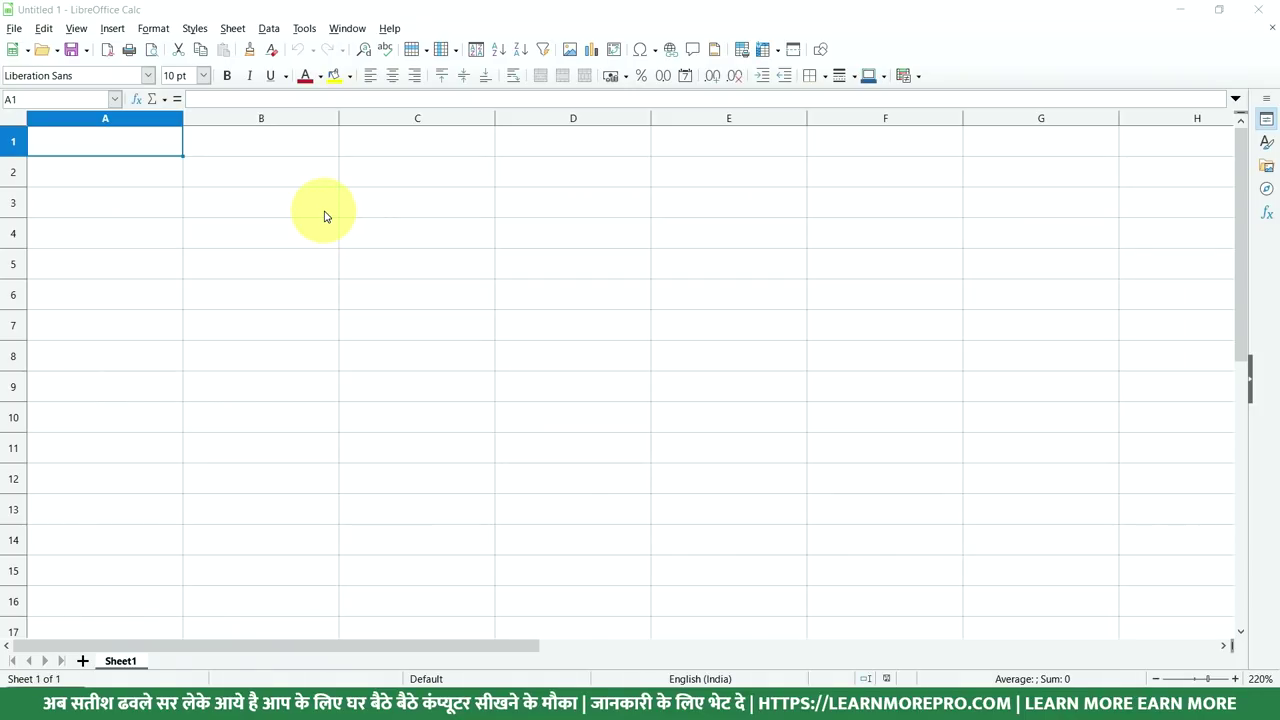
key("alt+Tab")
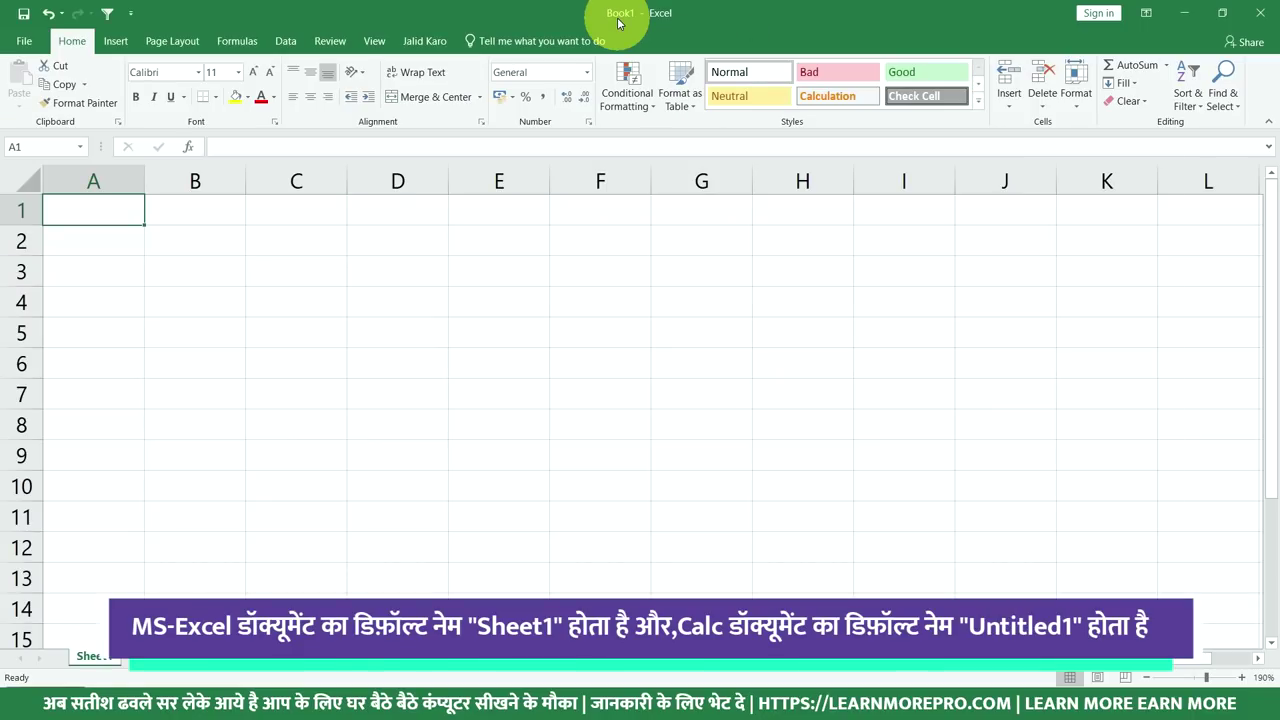
key("alt+Tab")
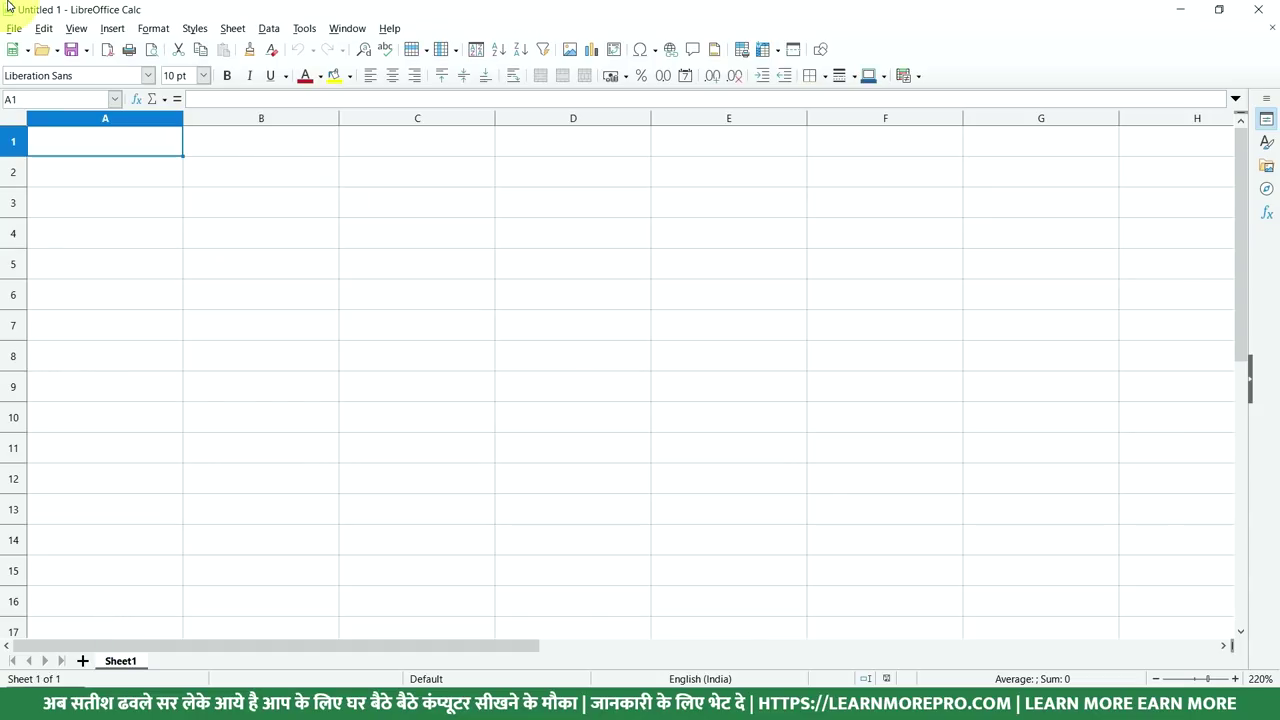
In Excel, type .xlsx into cell E2 and cancel it, then return to Calc
key("alt+Tab")
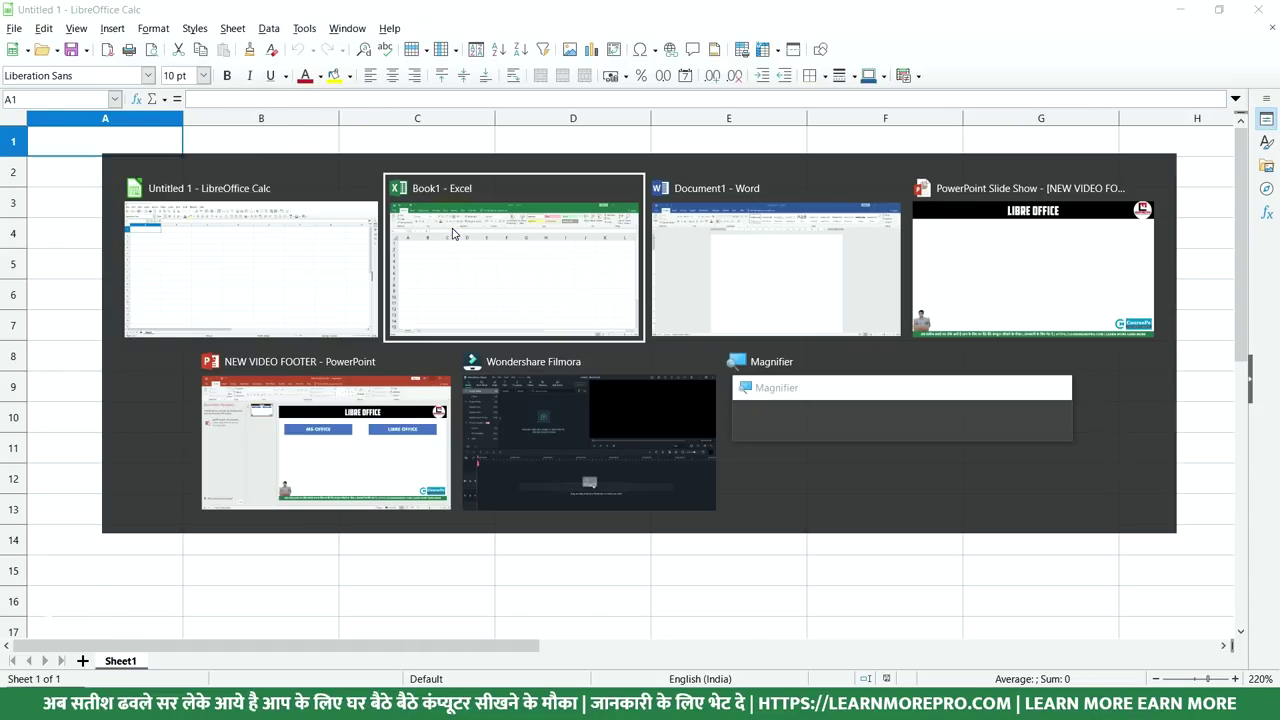
left_click(552, 266)
left_click(532, 249)
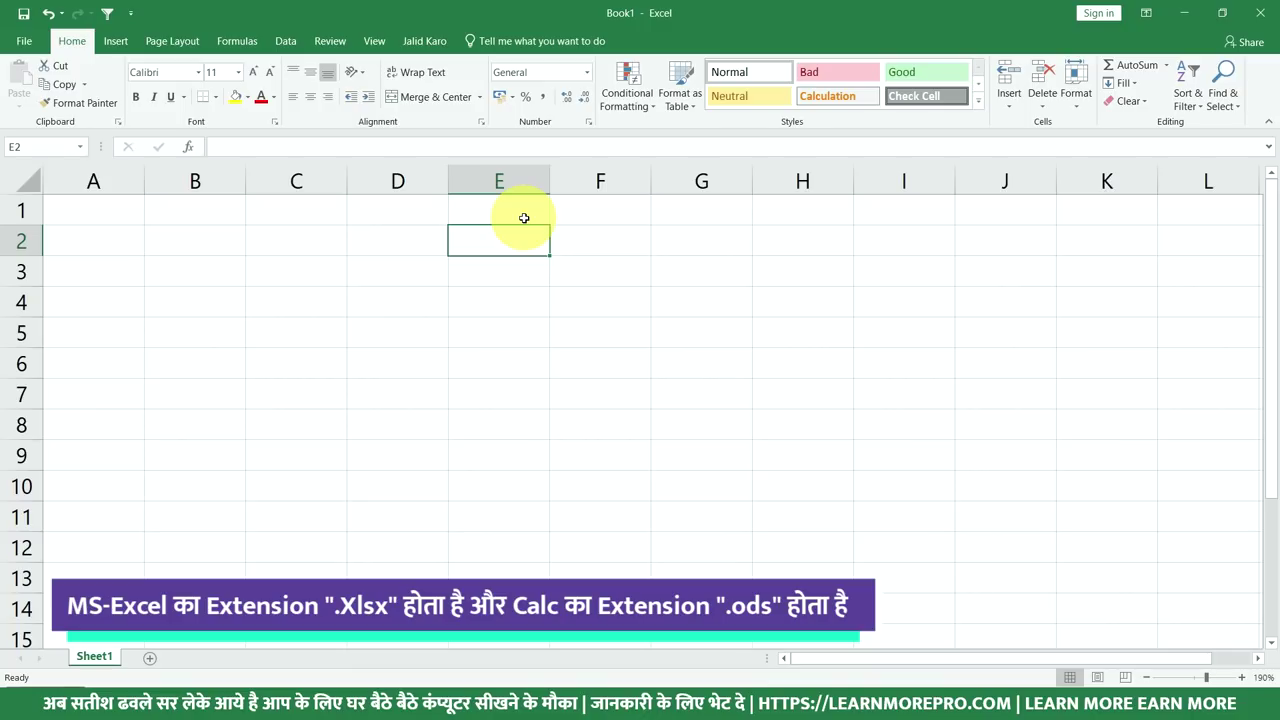
type(".xlsx")
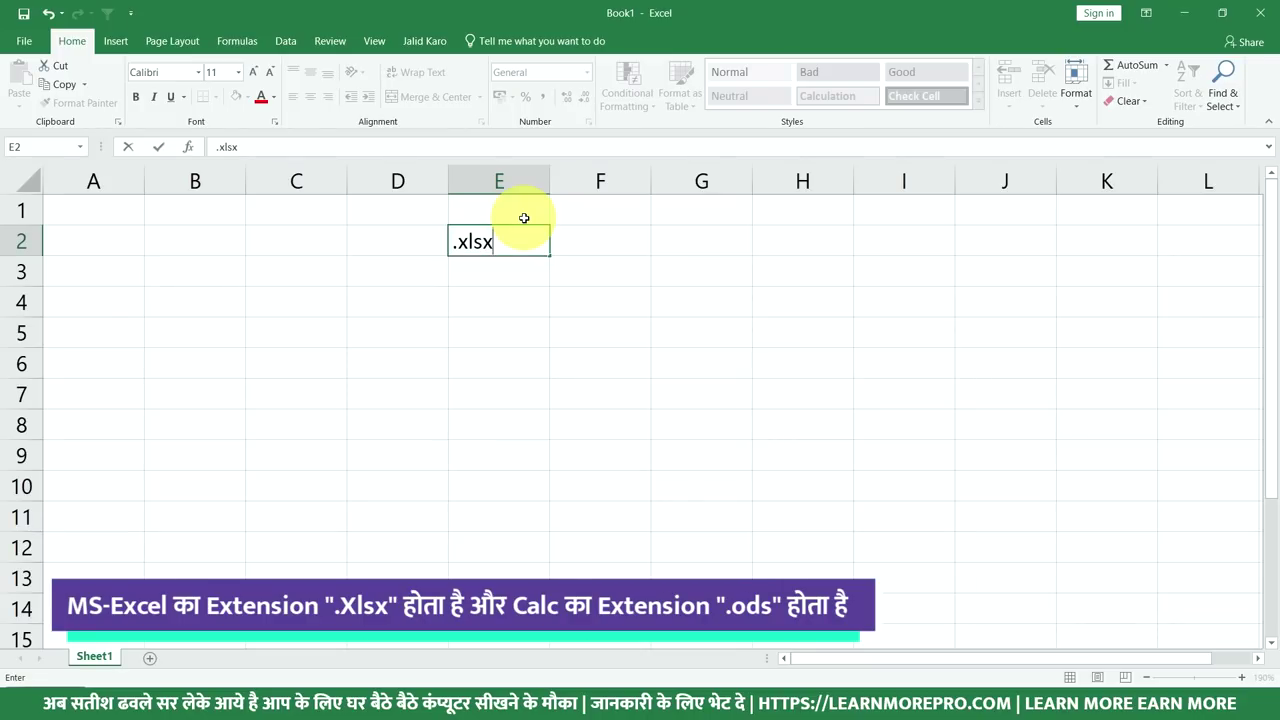
key("Escape")
left_click(490, 277)
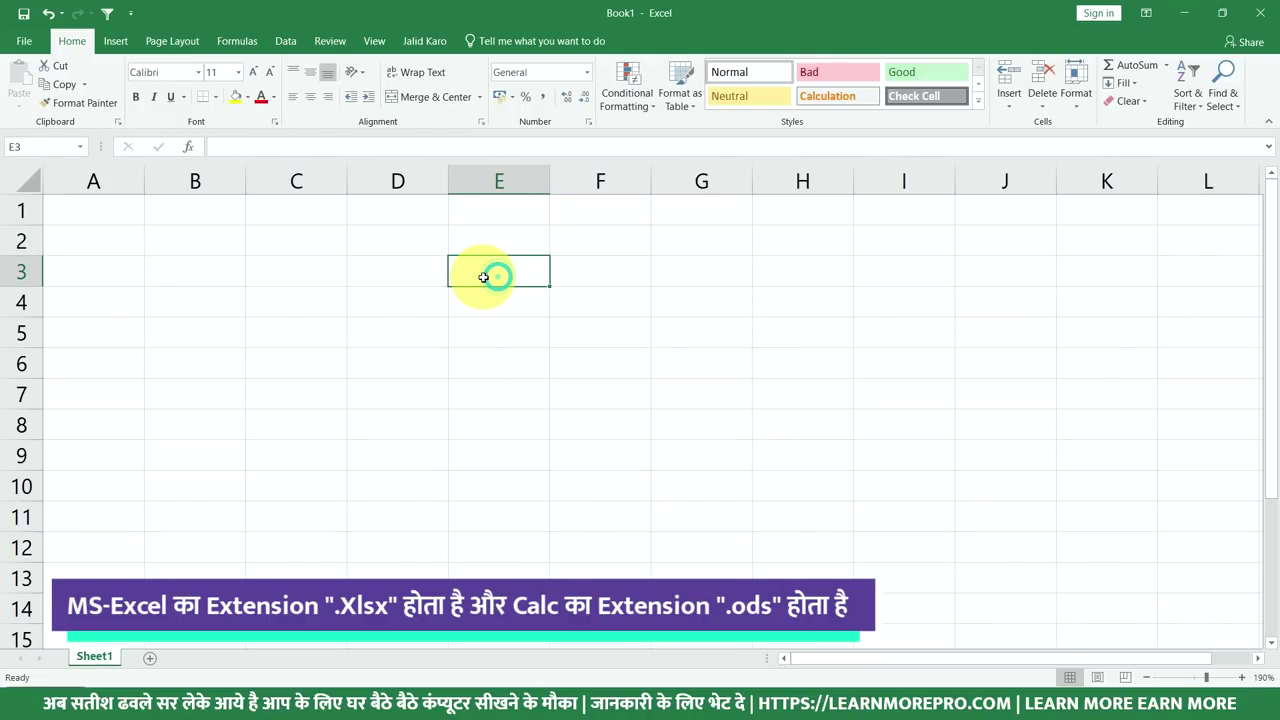
key("alt+Tab")
left_click(483, 283)
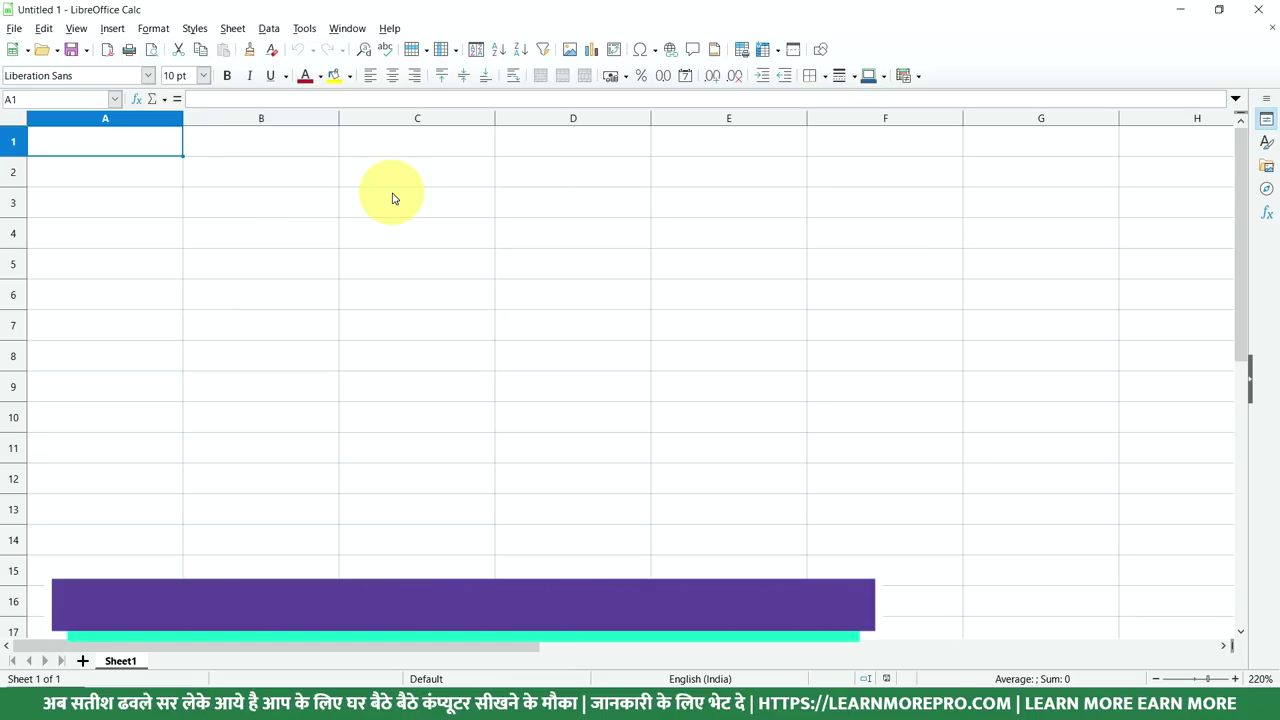
type(".ods")
key("Return")
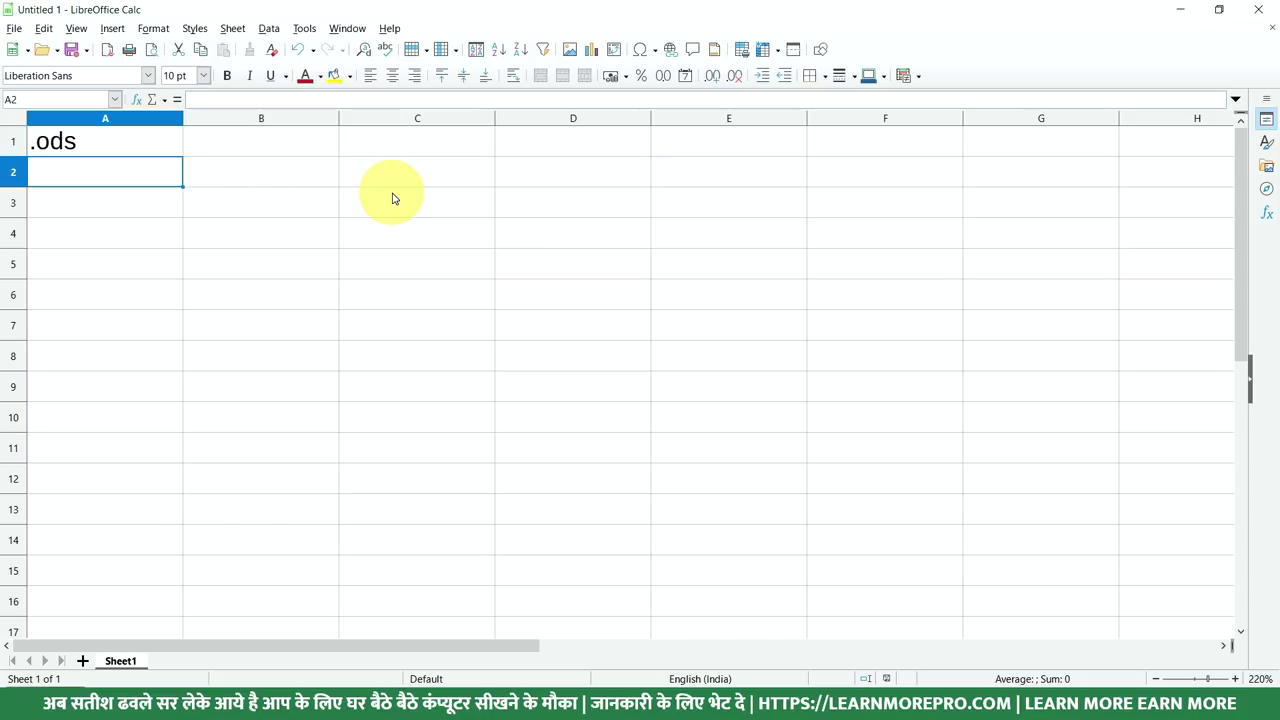
key("Up")
key("Delete")
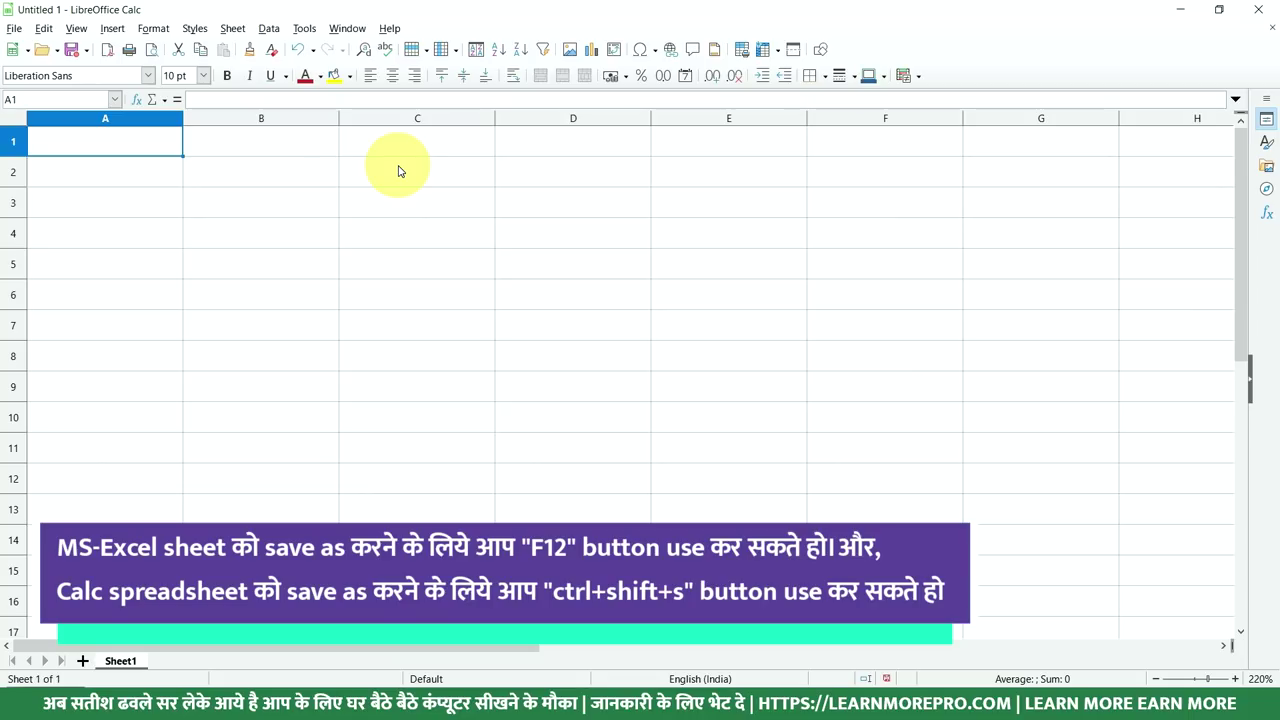
left_click(335, 260)
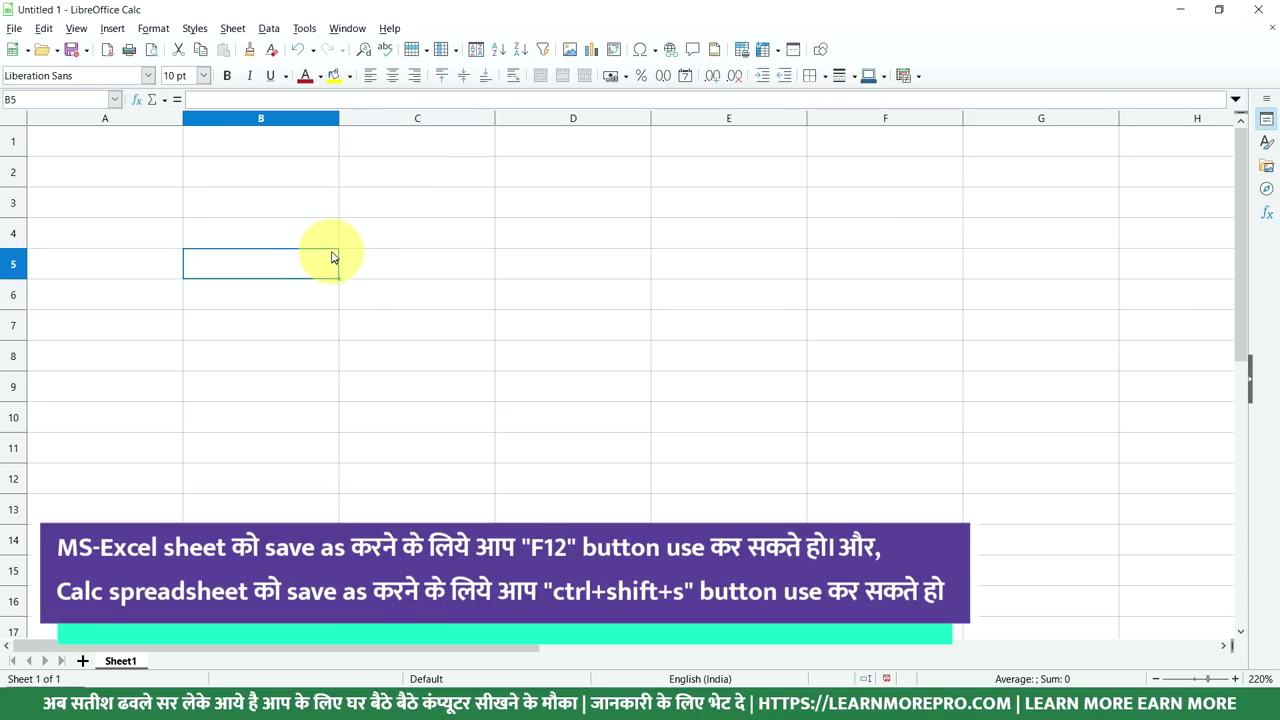
key("ctrl+shift+s")
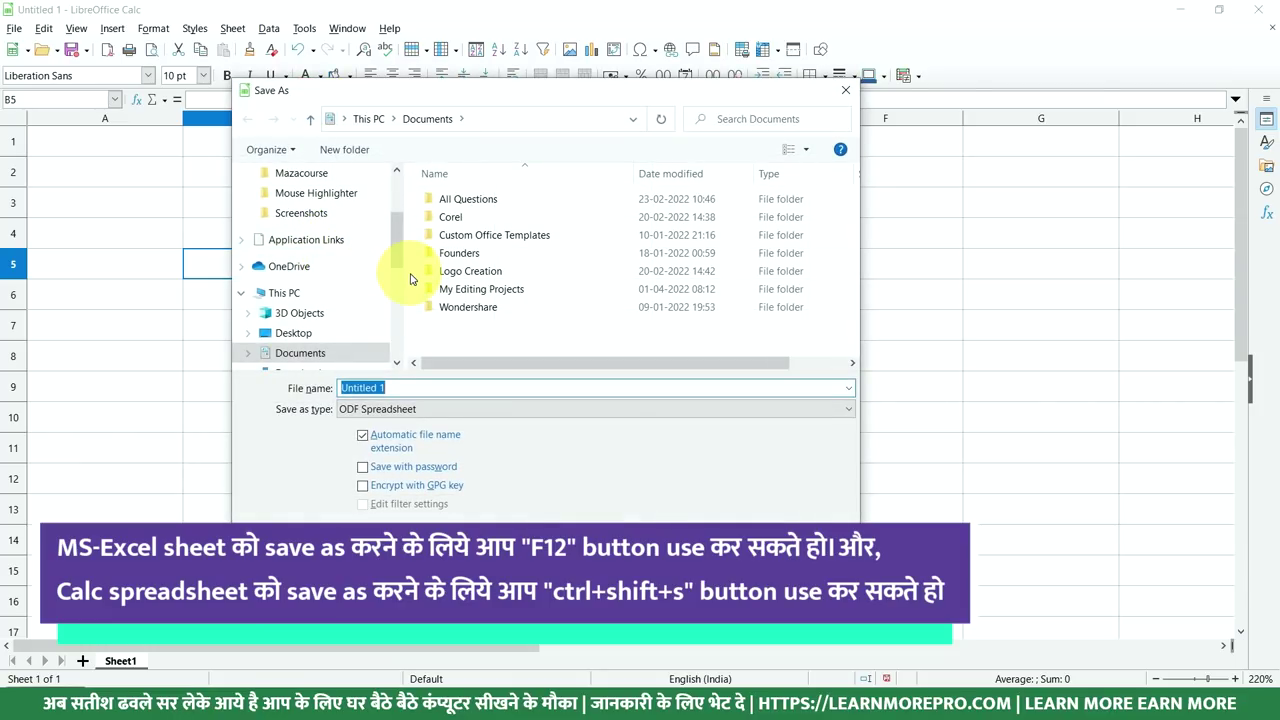
key("Escape")
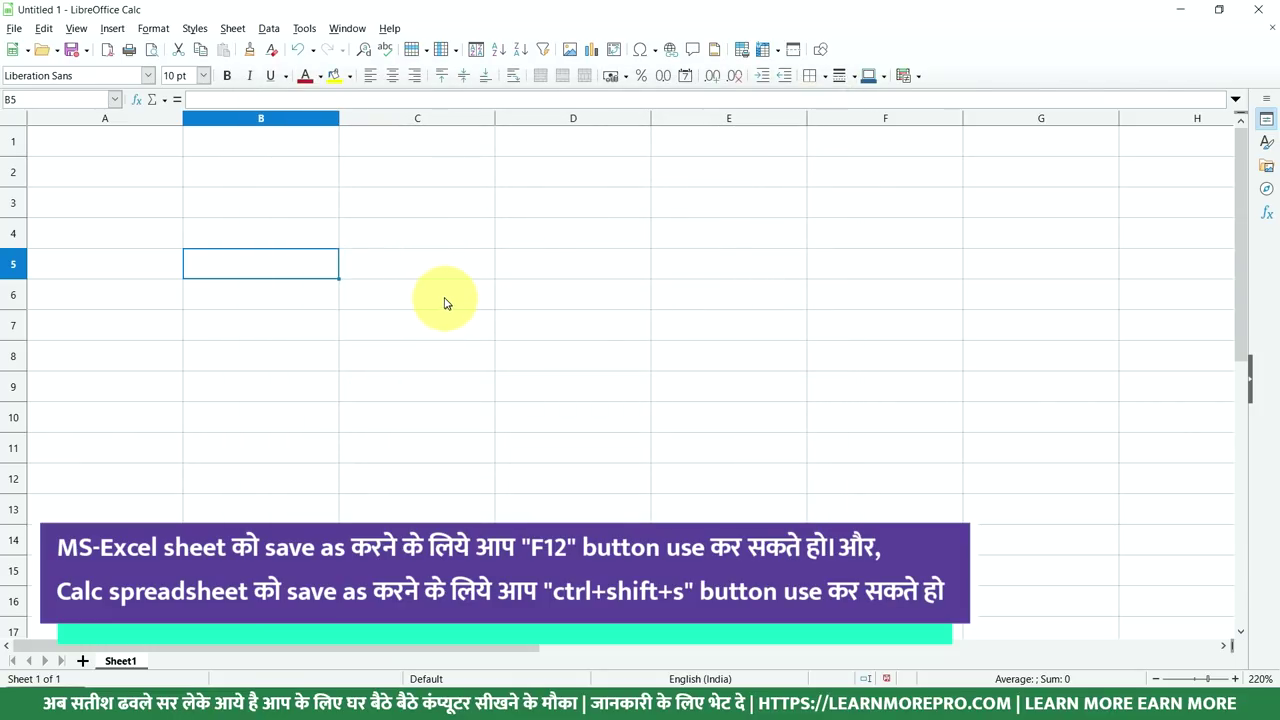
left_click(386, 233)
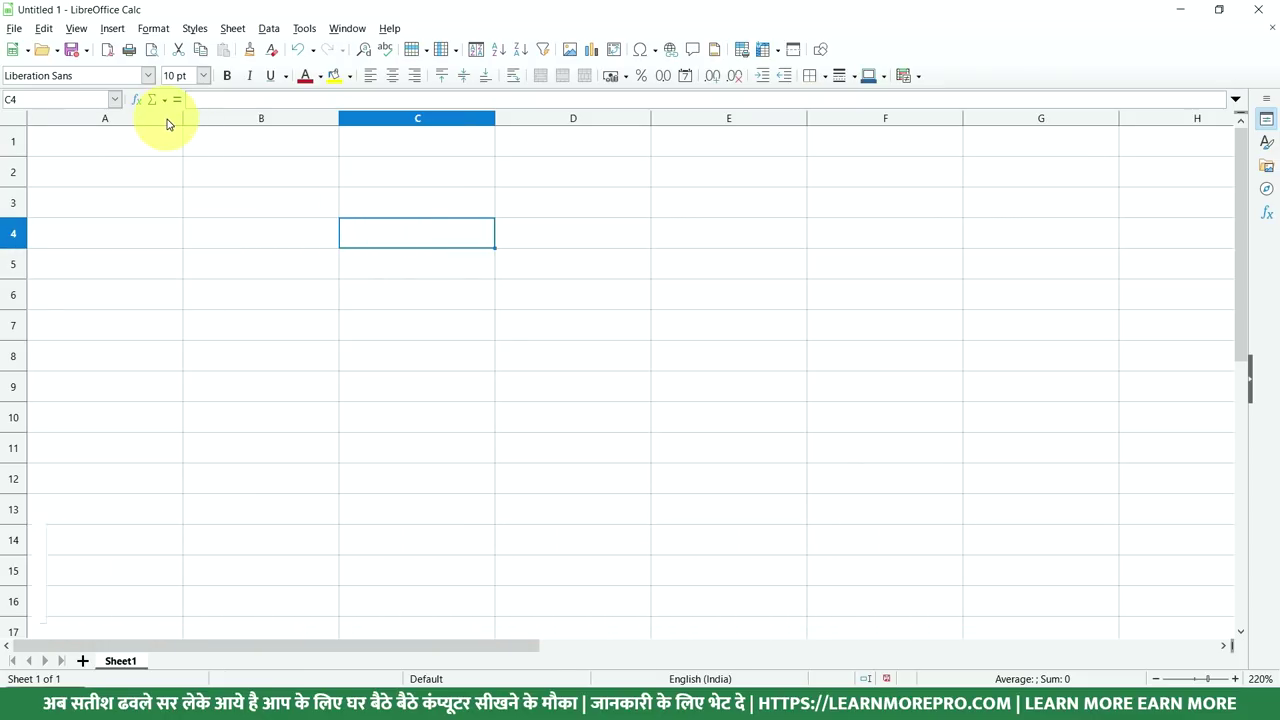
left_click(164, 99)
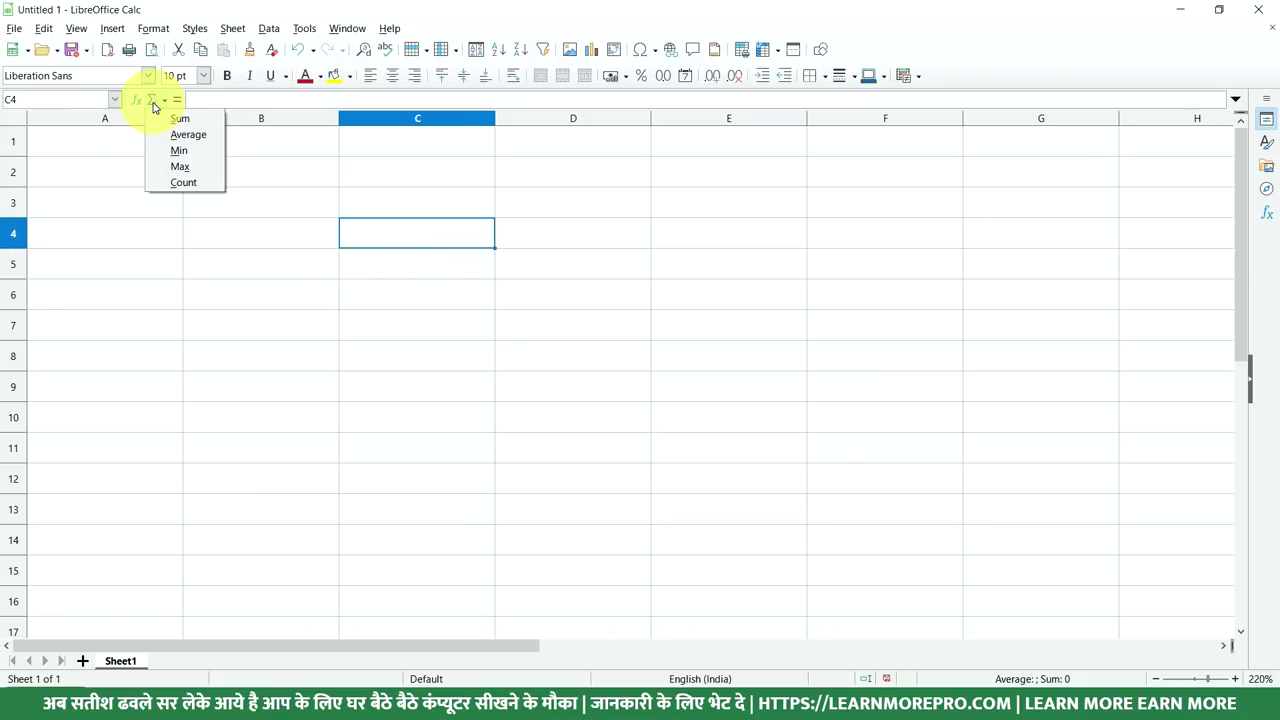
left_click(437, 237)
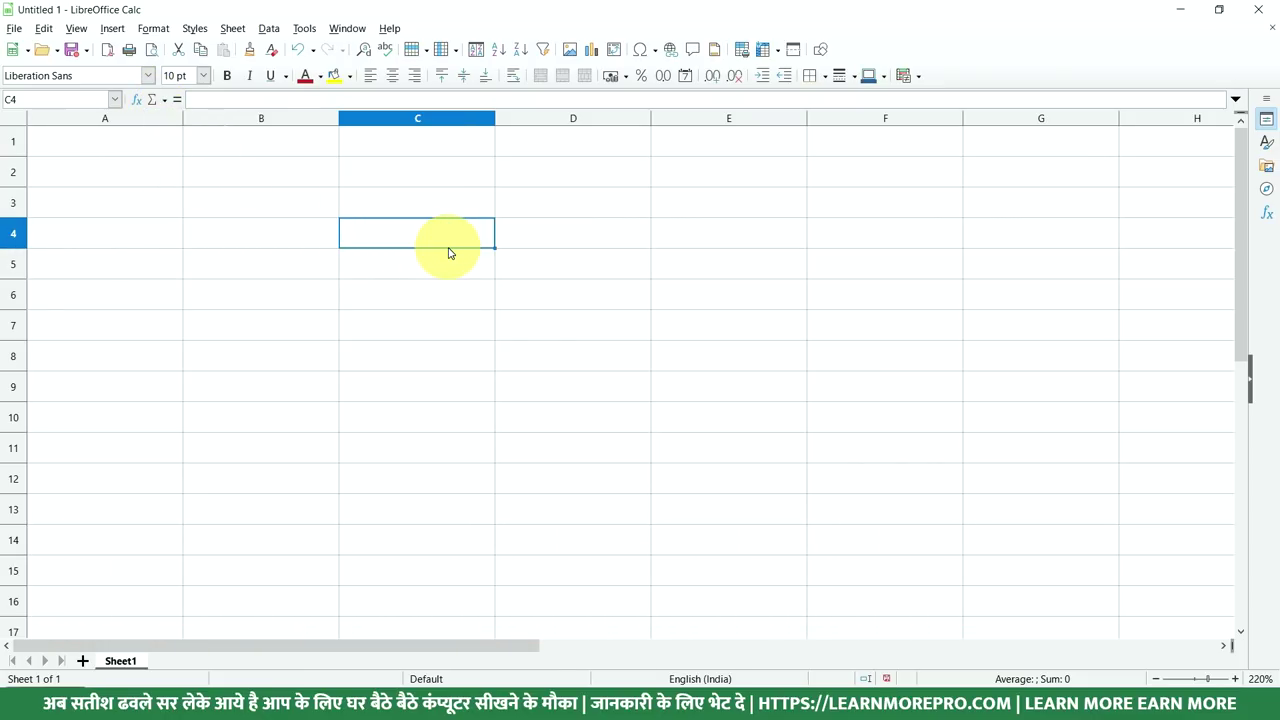
Open the Function Wizard and browse descriptions of ABS, ACCRINT, ACOS and AMORLINC
key("ctrl+F2")
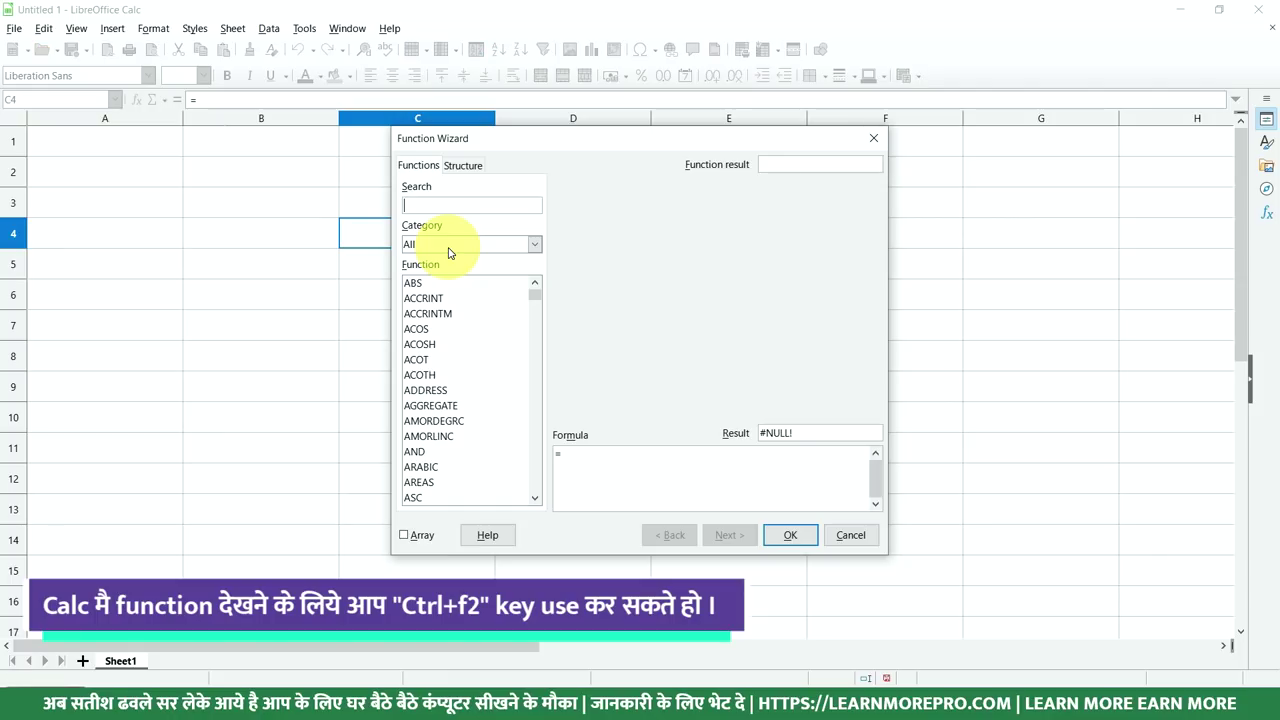
left_click(425, 298)
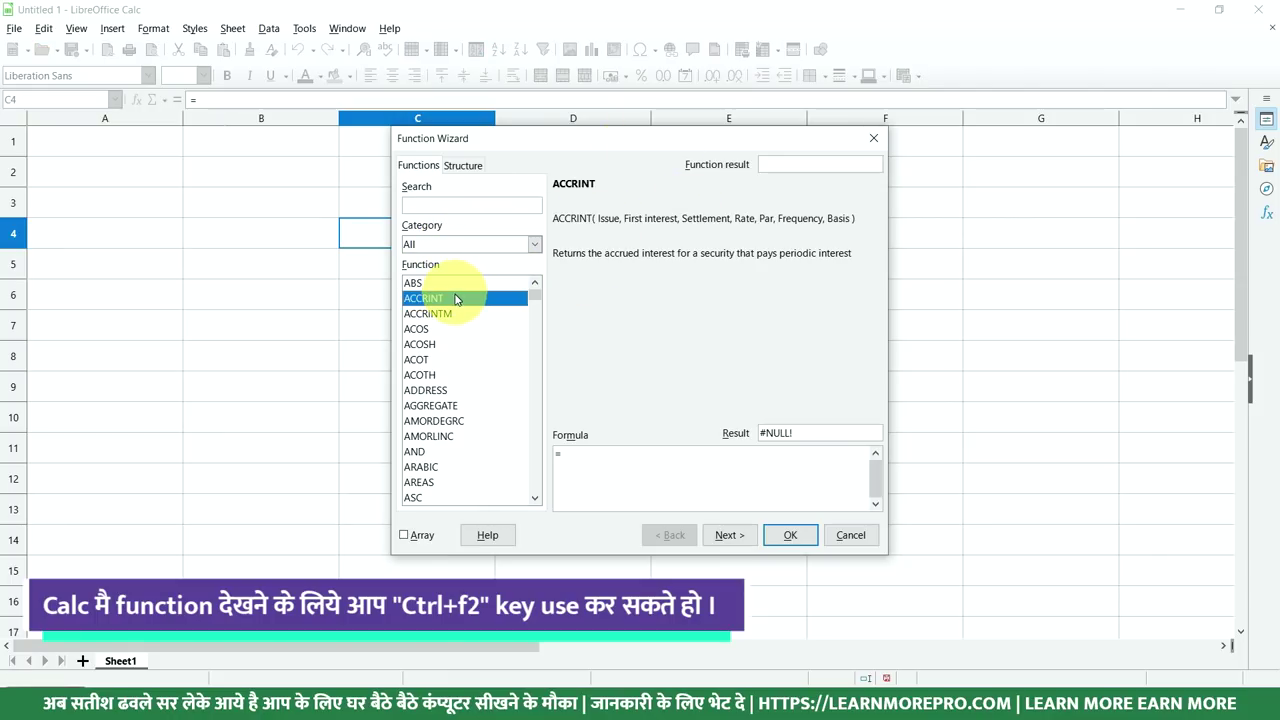
left_click(420, 329)
left_click(422, 375)
left_click(435, 421)
left_click(440, 437)
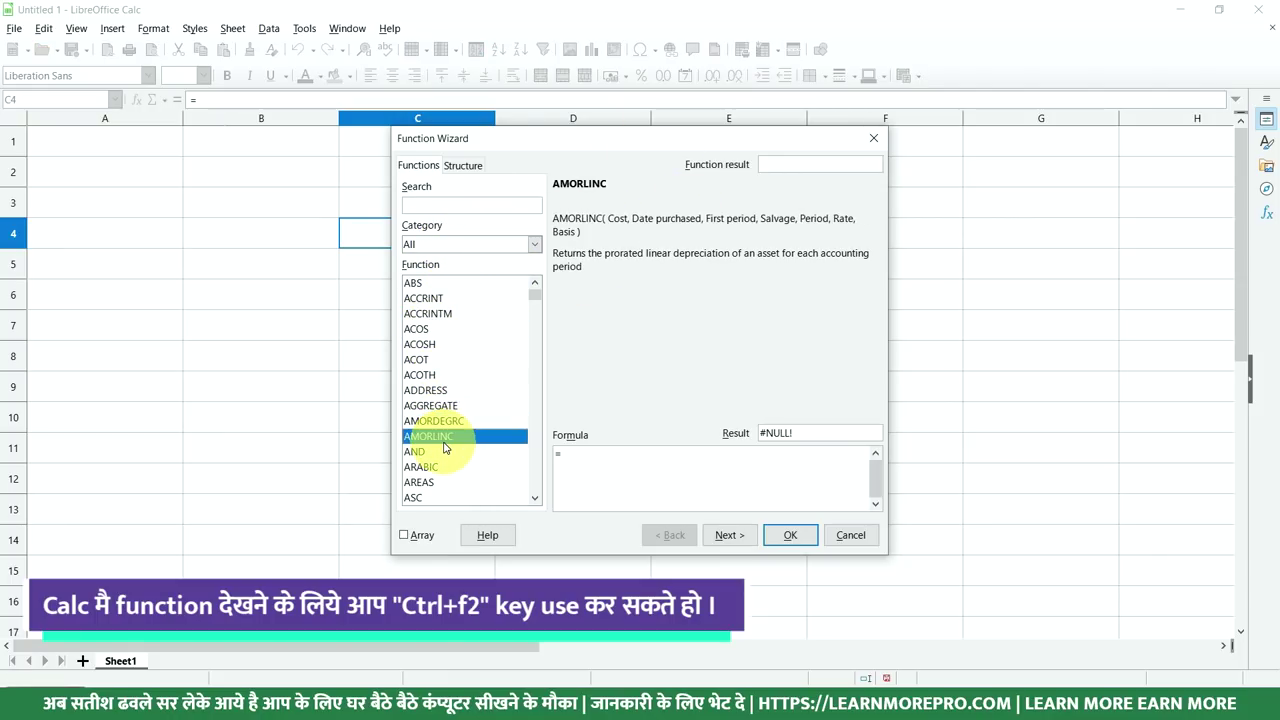
left_click(418, 359)
left_click(428, 313)
left_click(415, 283)
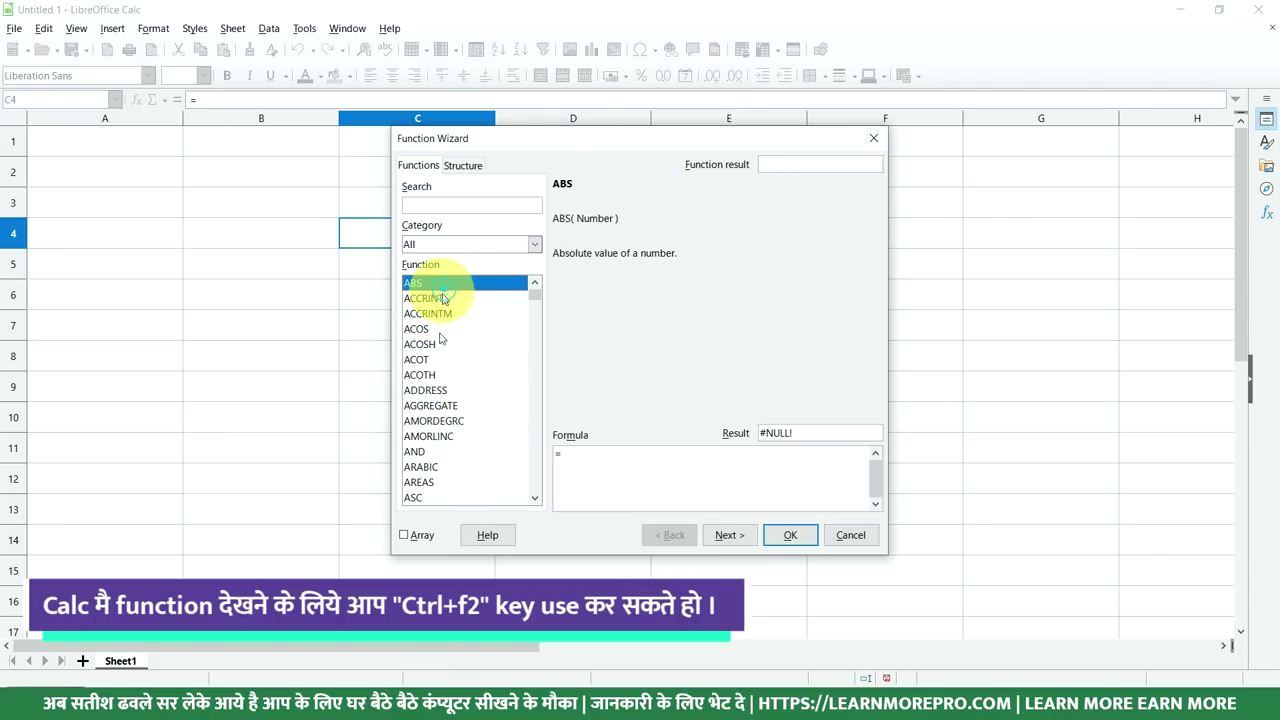
Search the functions for 'sum', select SUM and confirm with OK
left_click(457, 206)
type("sum")
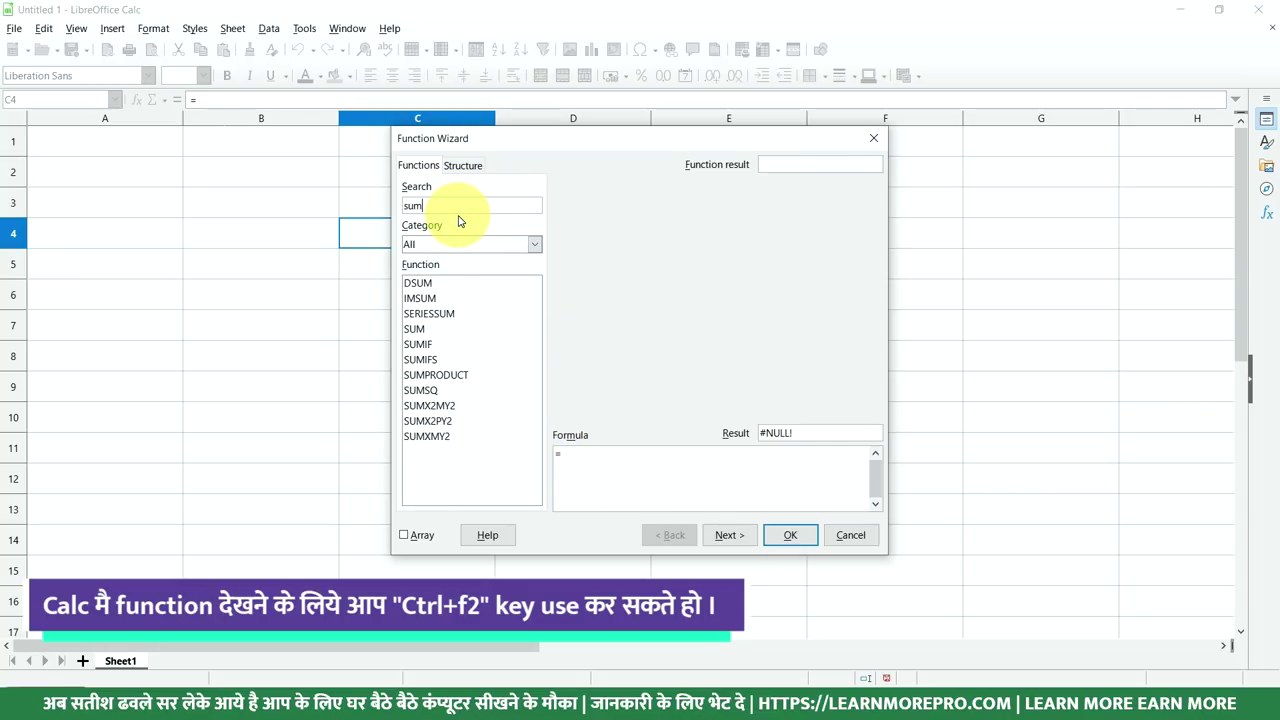
left_click(440, 329)
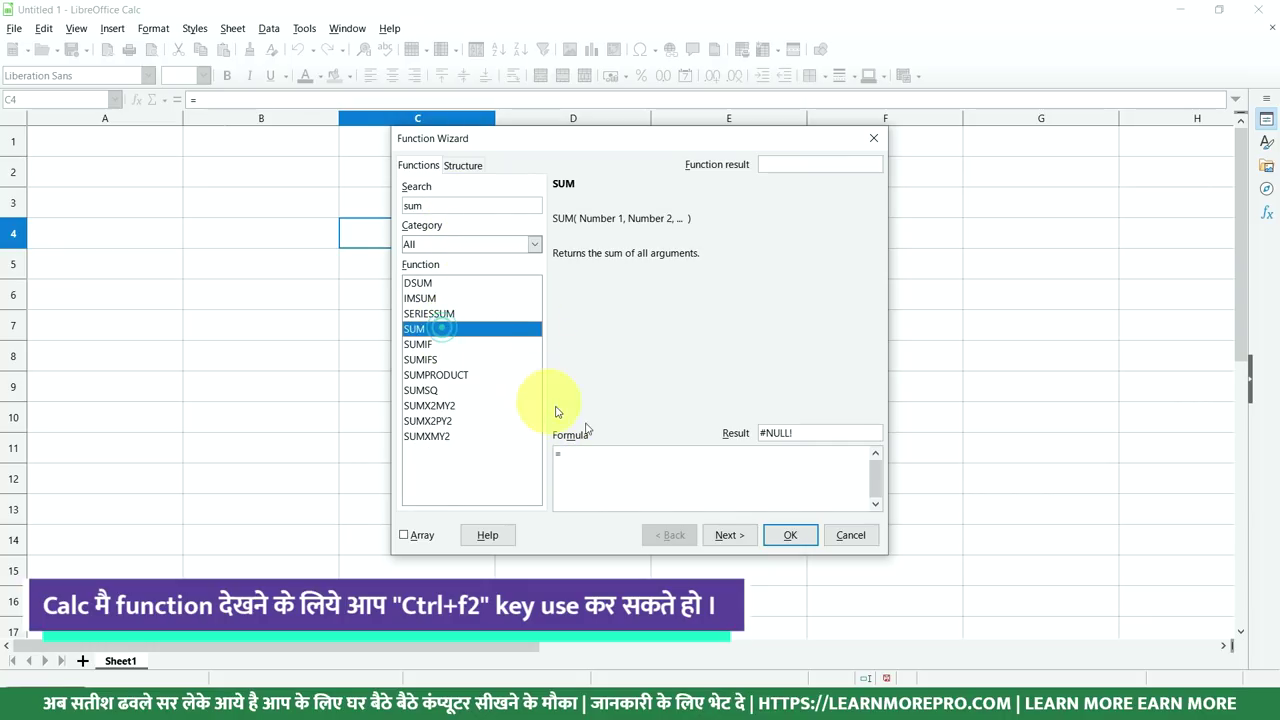
left_click(790, 535)
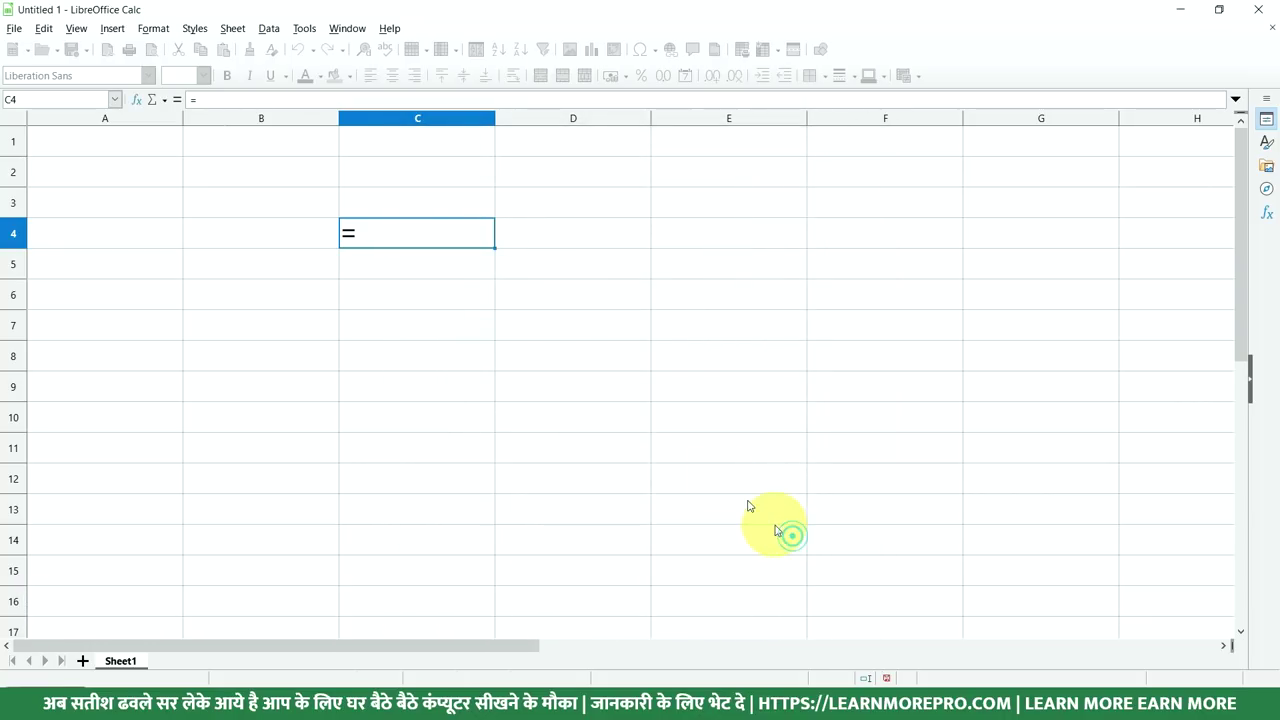
Clear cell C4, reopen the Function Wizard and scroll its function list
left_click(385, 235)
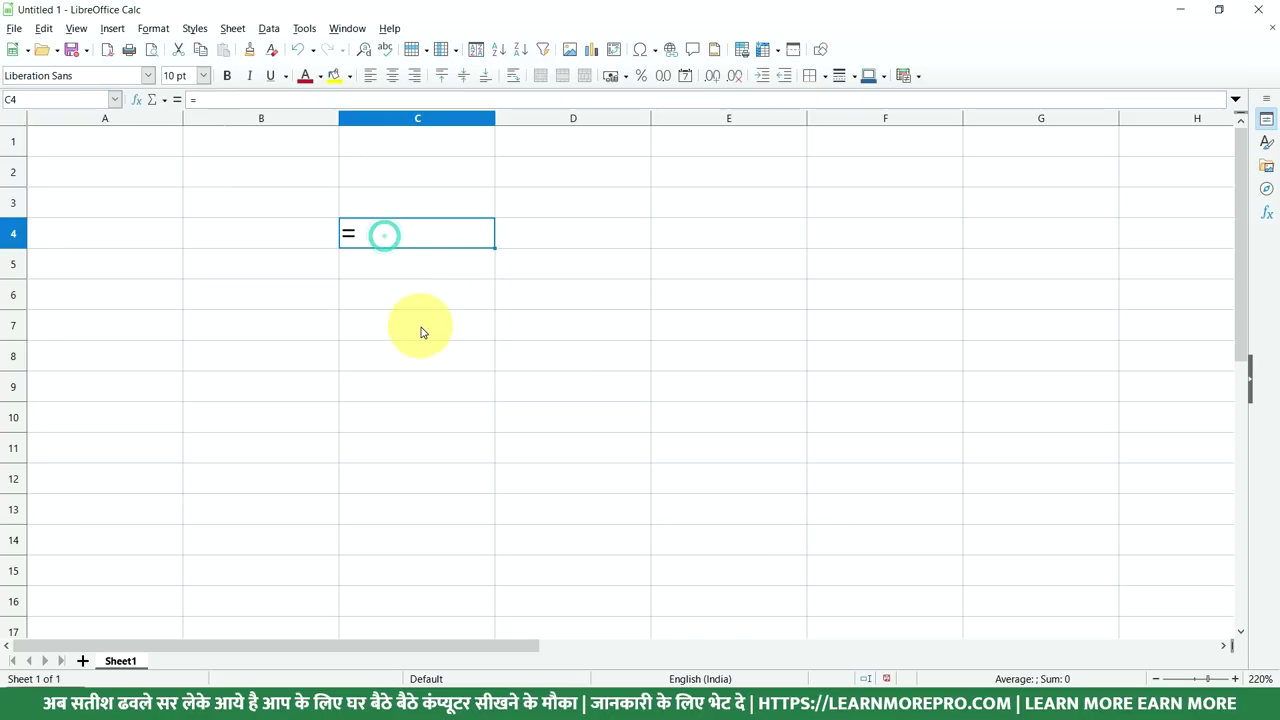
key("Delete")
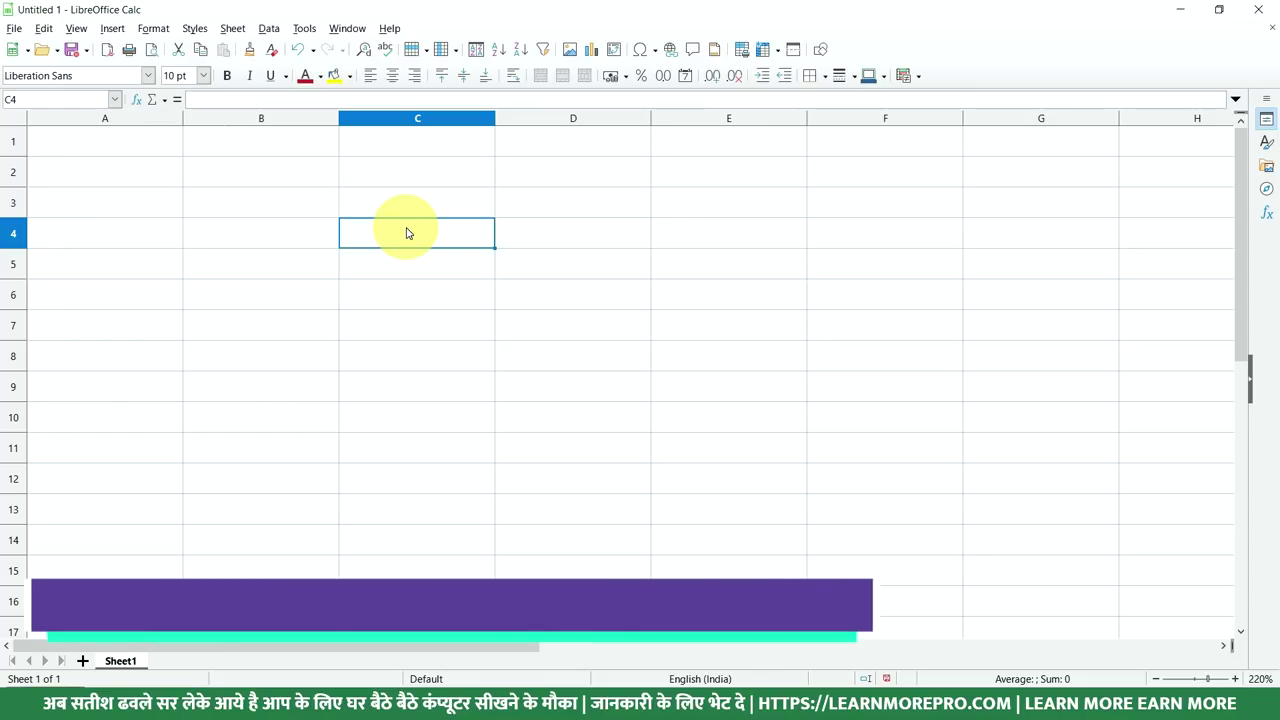
key("ctrl+F2")
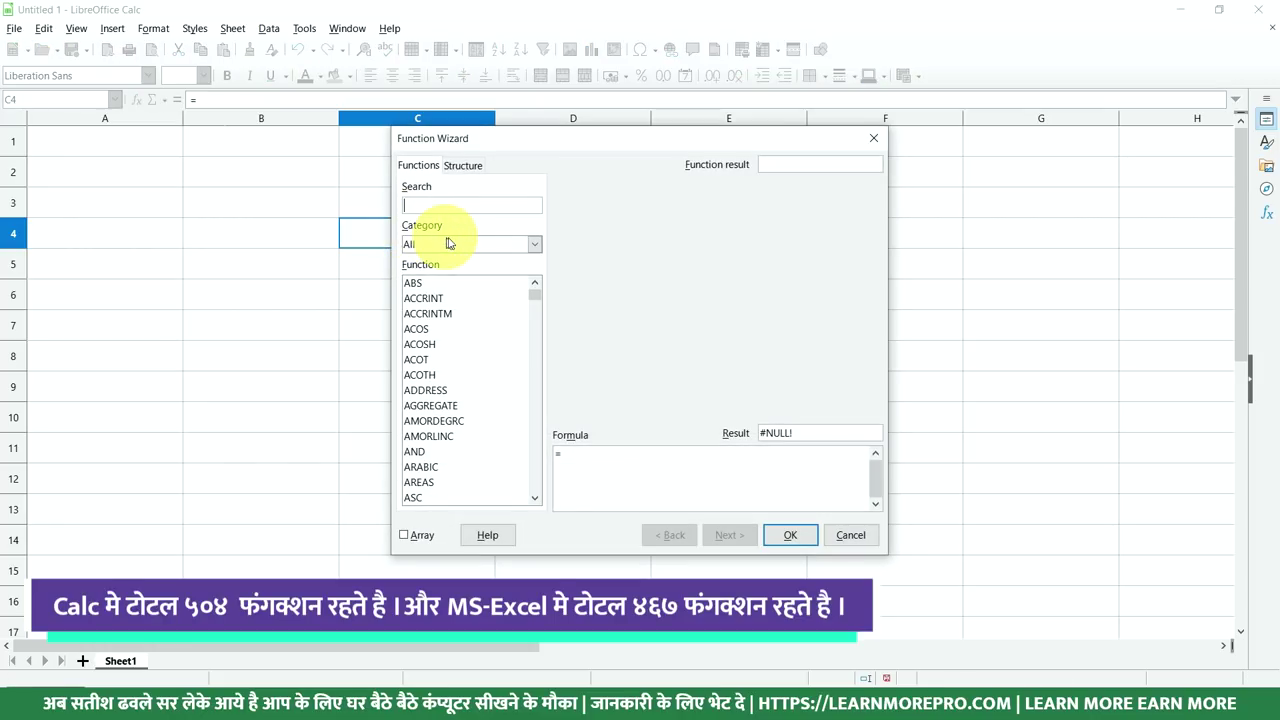
left_click_drag(535, 298, 527, 407)
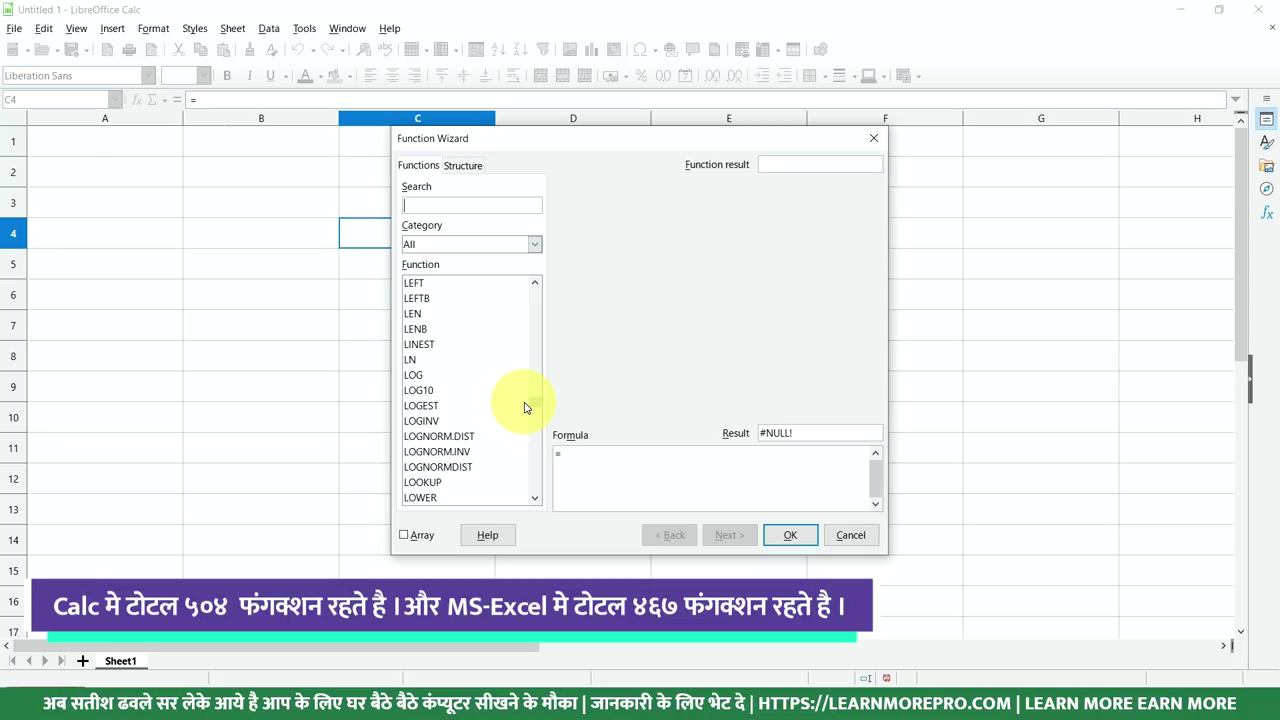
key("alt+Tab")
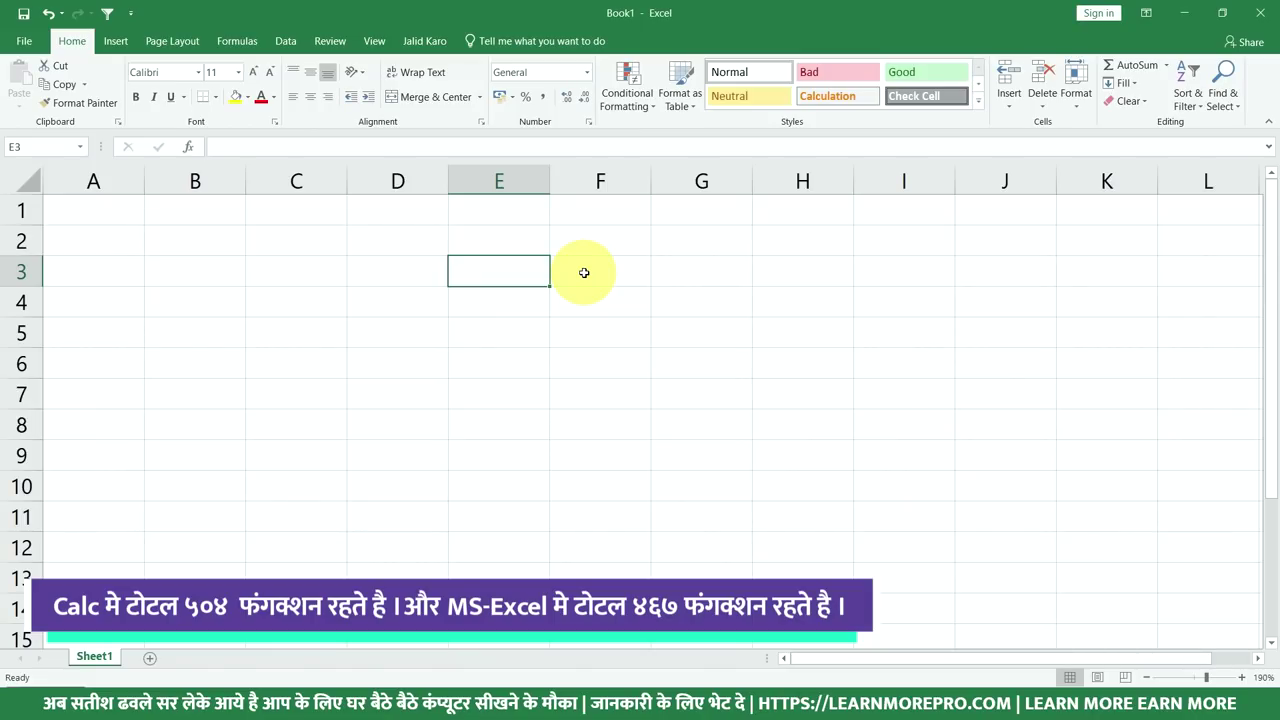
key("alt+Tab")
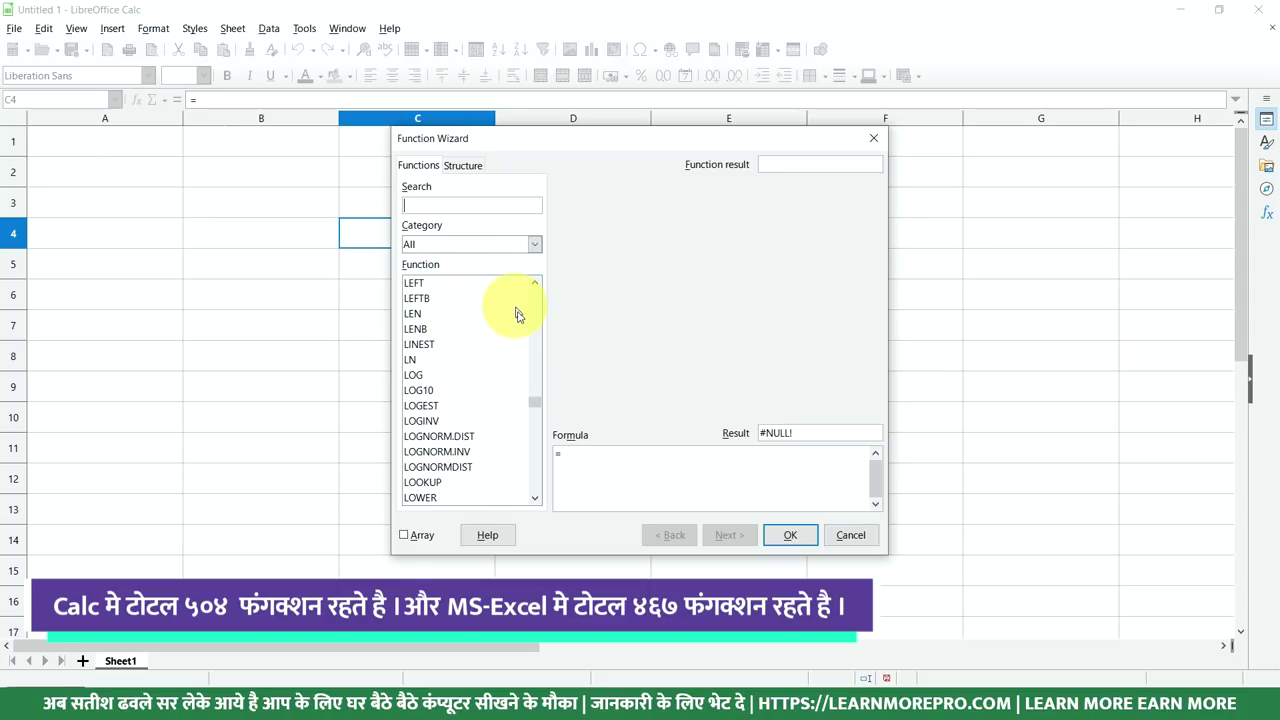
Scroll the Function Wizard list, then cancel it so cell C4 stays empty
mouse_move(531, 401)
left_mouse_down()
mouse_move(531, 363)
mouse_move(540, 413)
left_mouse_up()
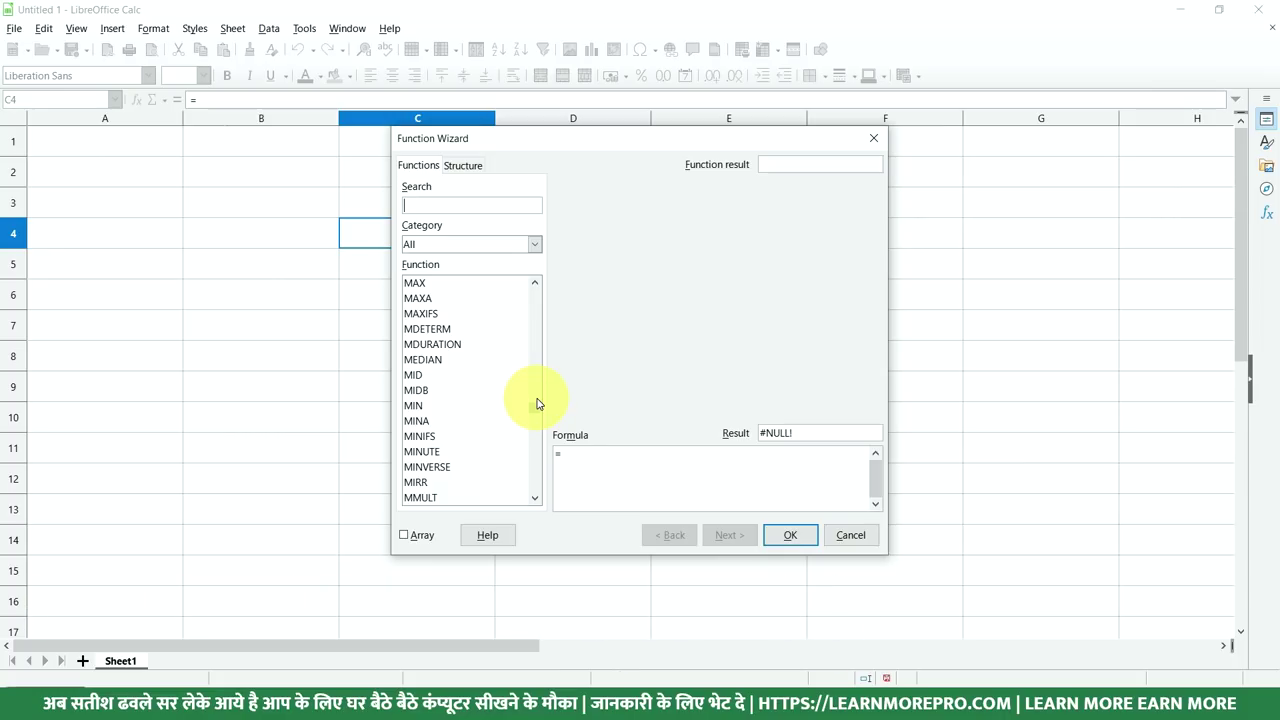
left_click(851, 535)
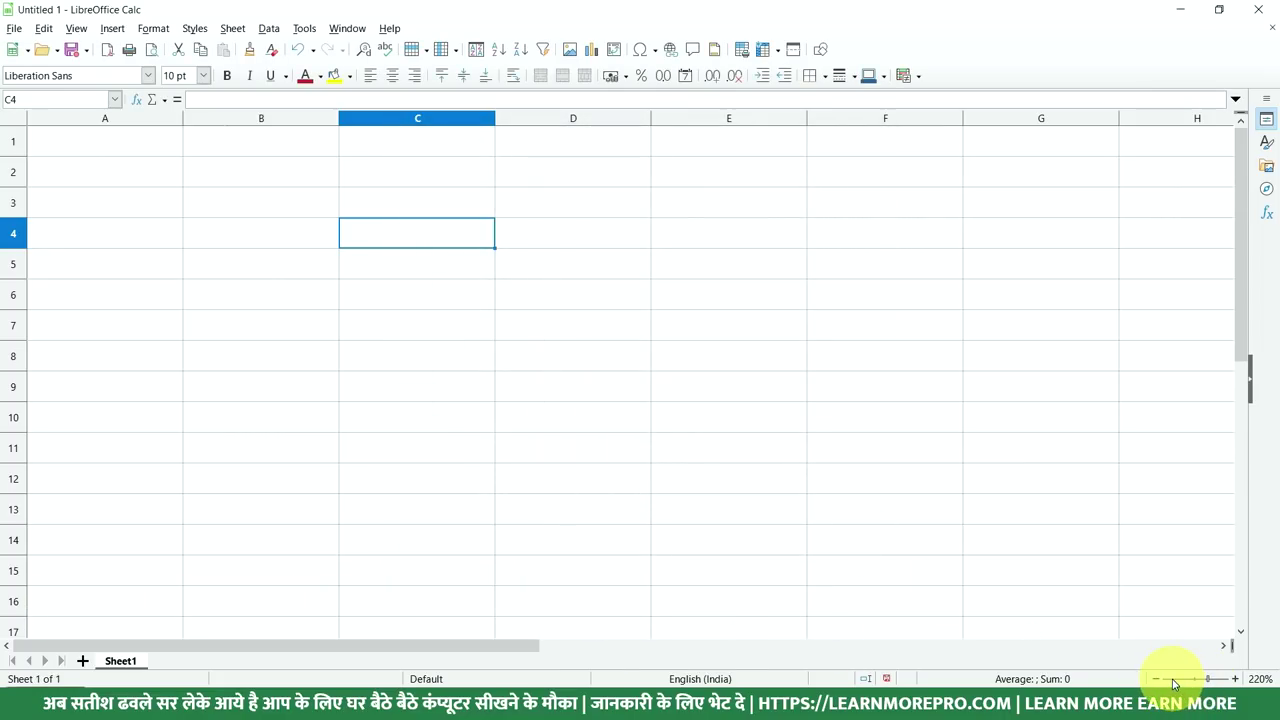
Sweep the sheet zoom from its minimum up to 400%, then return to 100%
left_click_drag(1207, 679, 1165, 683)
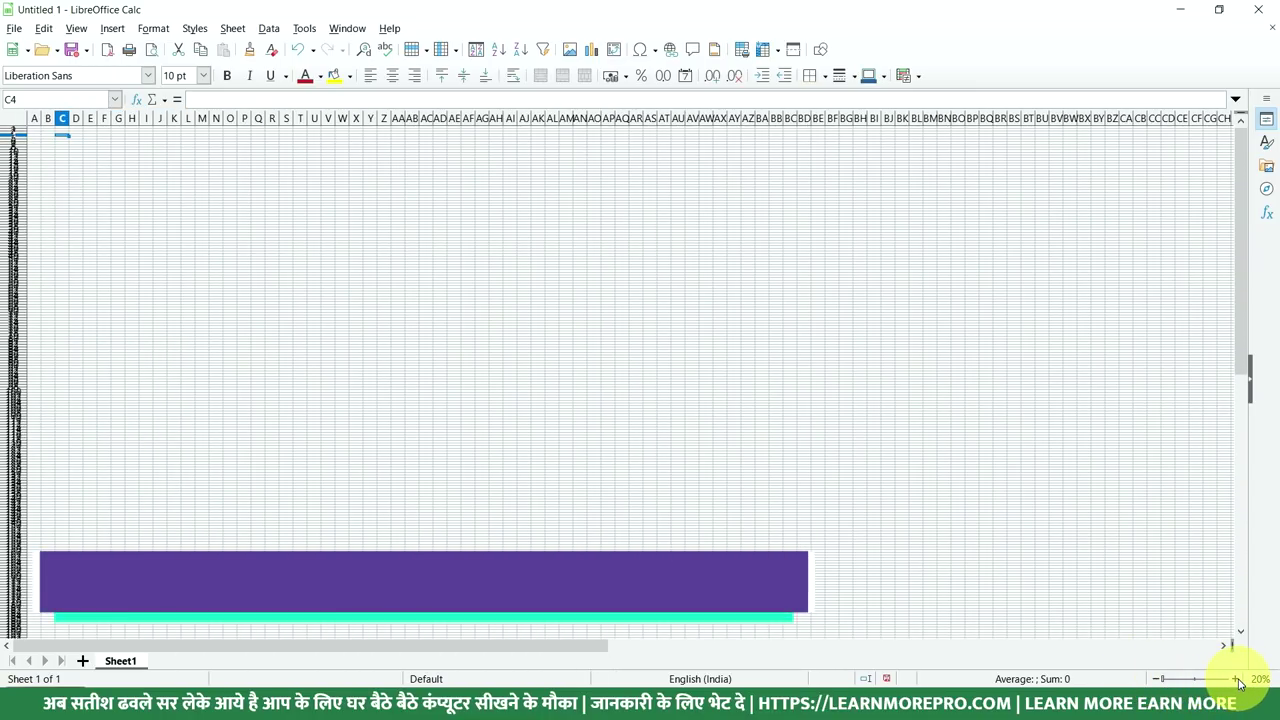
left_click(1238, 680)
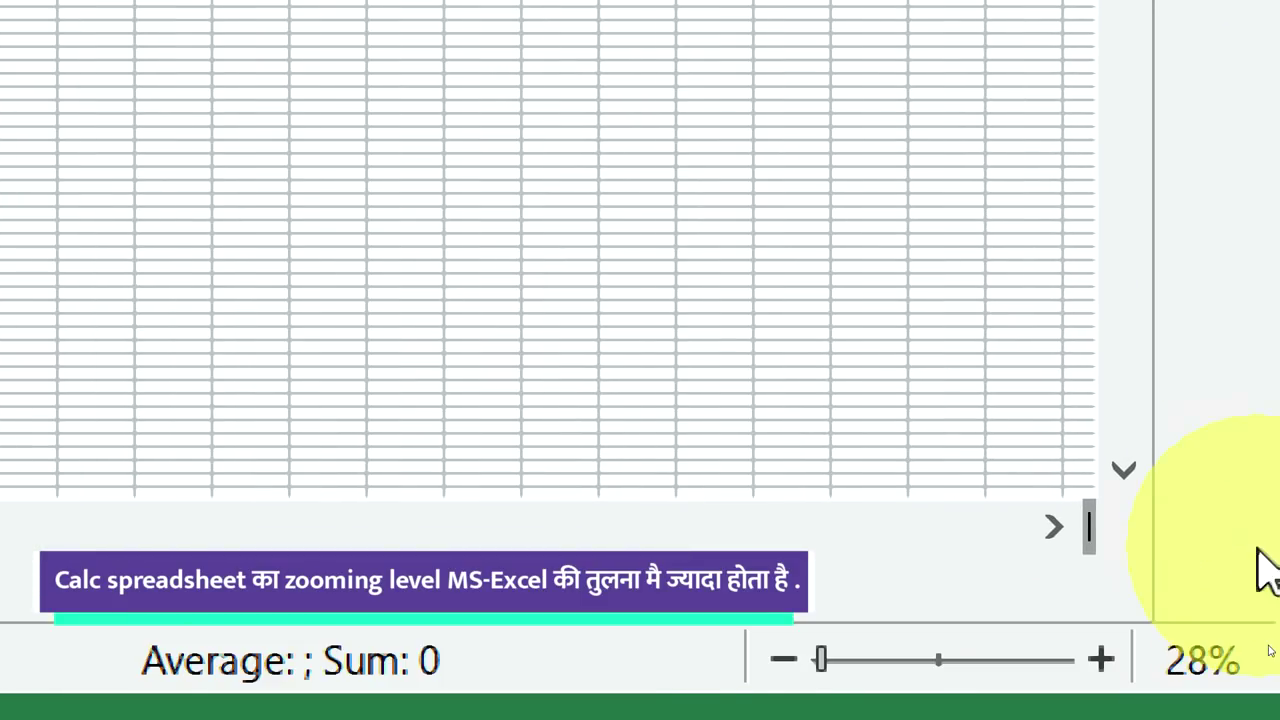
left_click(1100, 660)
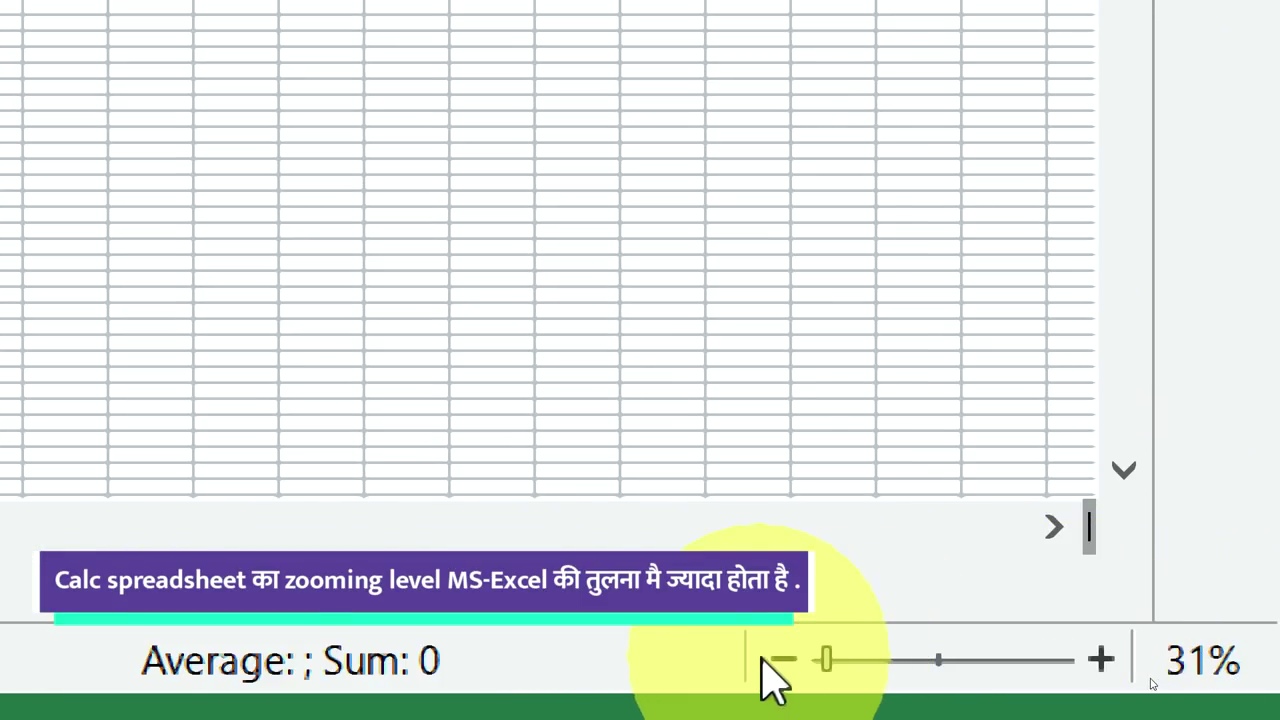
left_click_drag(828, 660, 1009, 660)
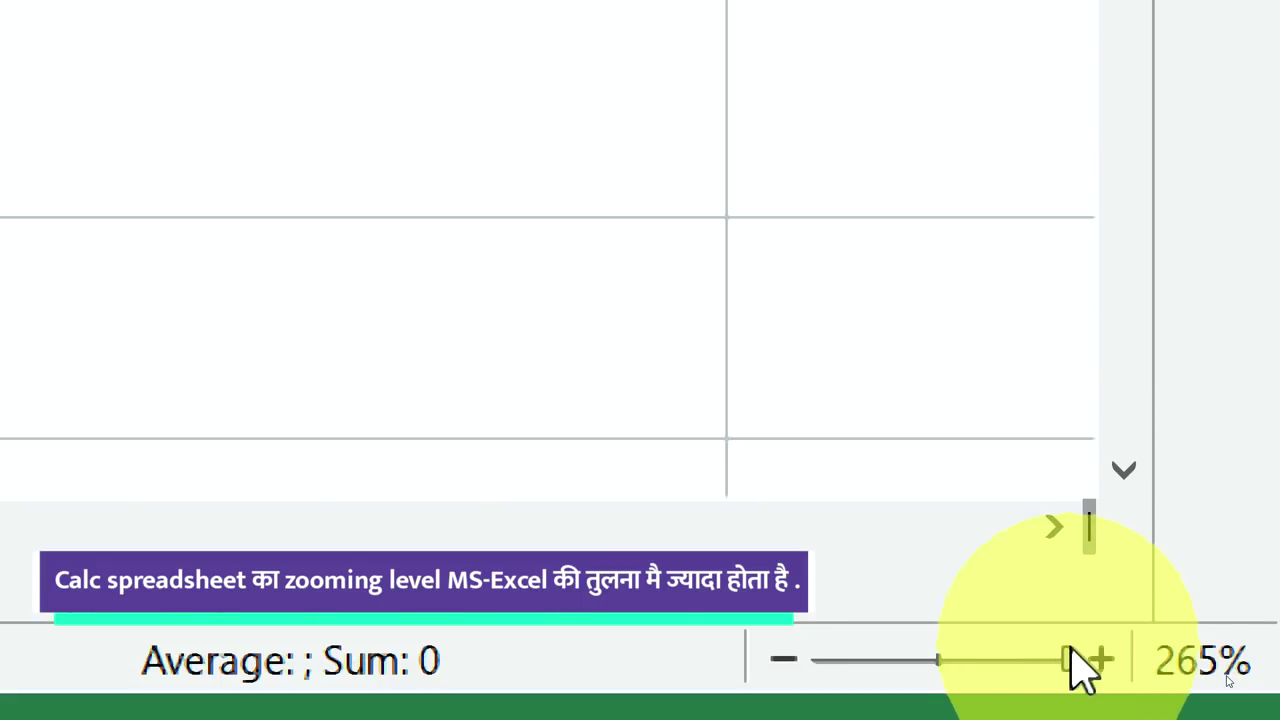
left_click(1100, 660)
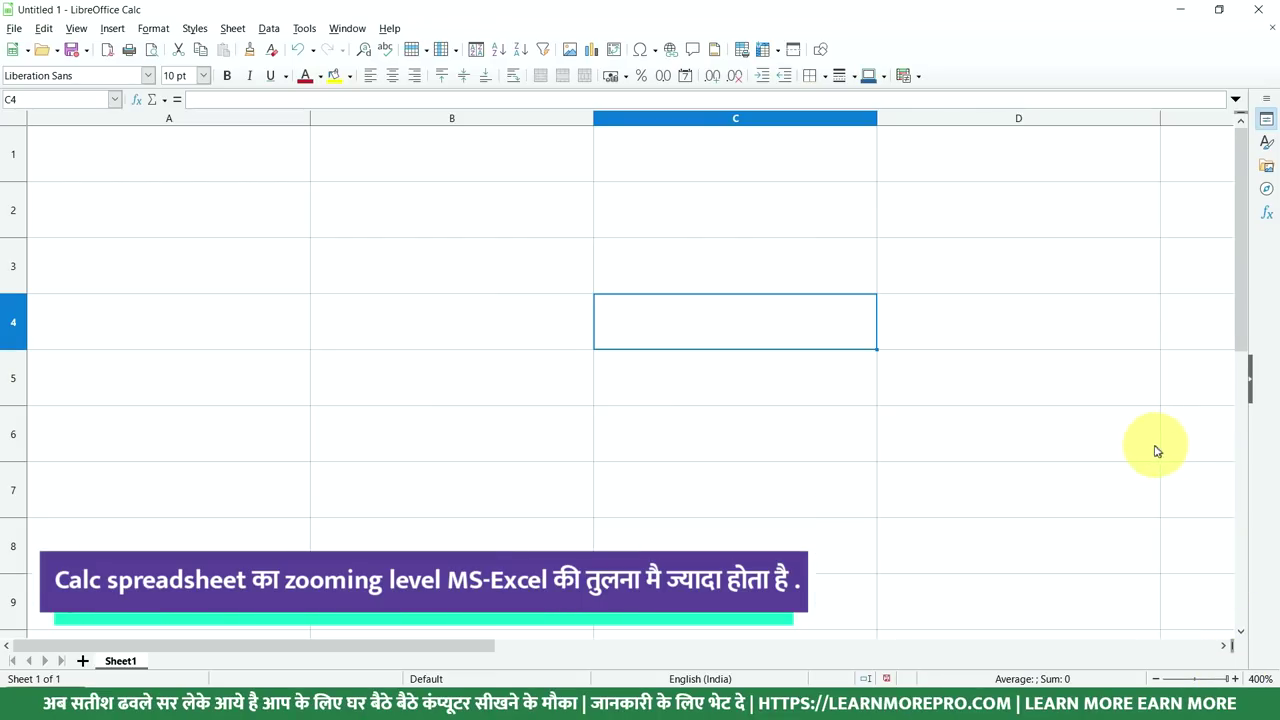
left_click(1196, 681)
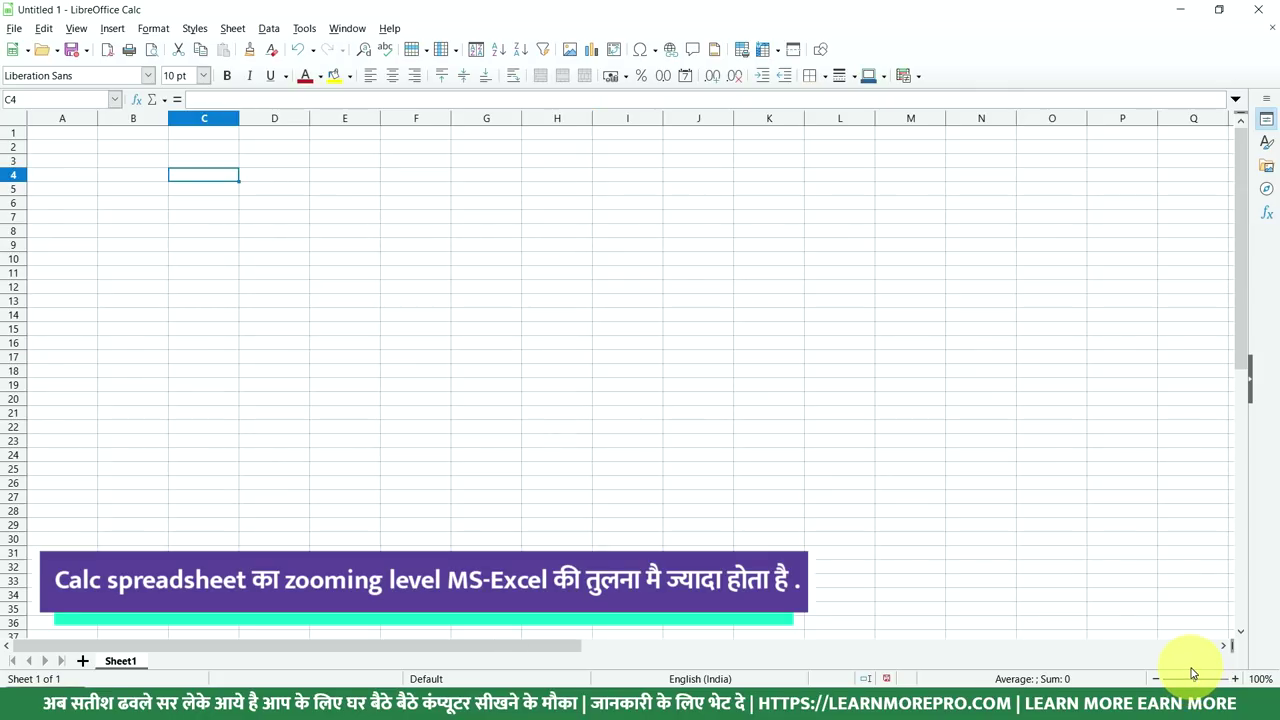
left_click(76, 135)
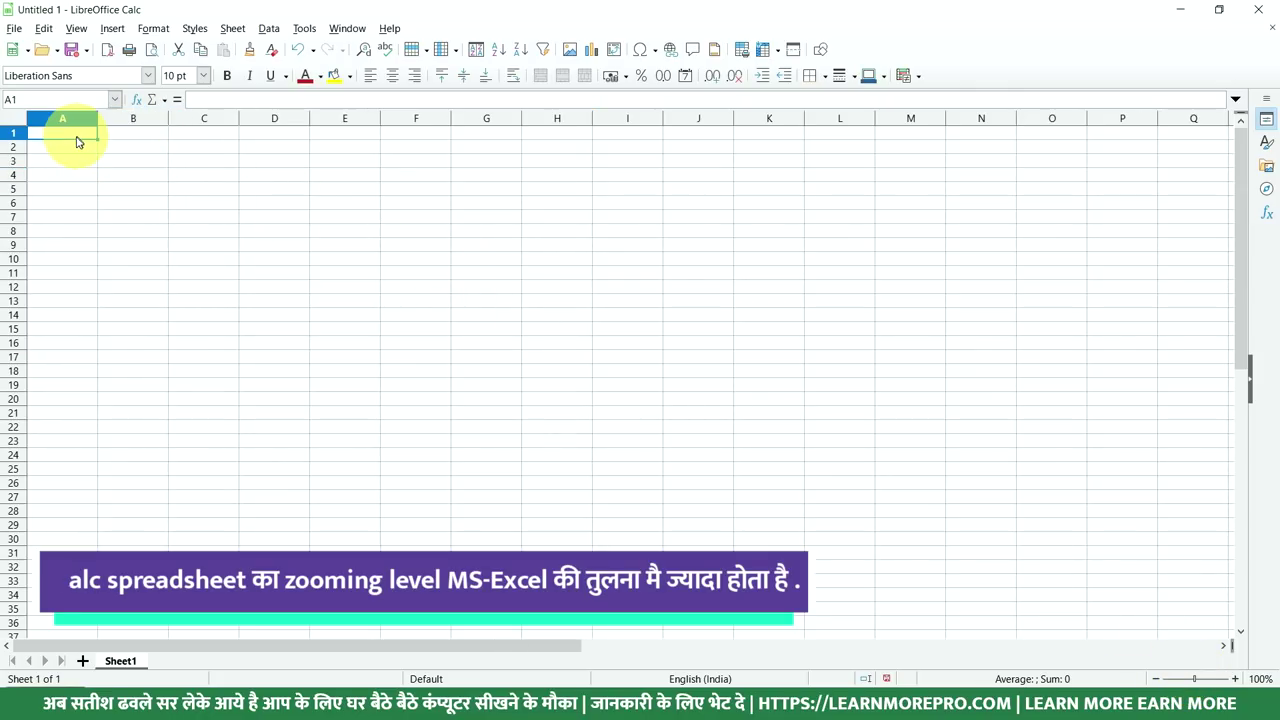
scroll(76, 142, "up", 2)
scroll(71, 171, "up", 3)
scroll(80, 200, "up", 2)
left_click(307, 238)
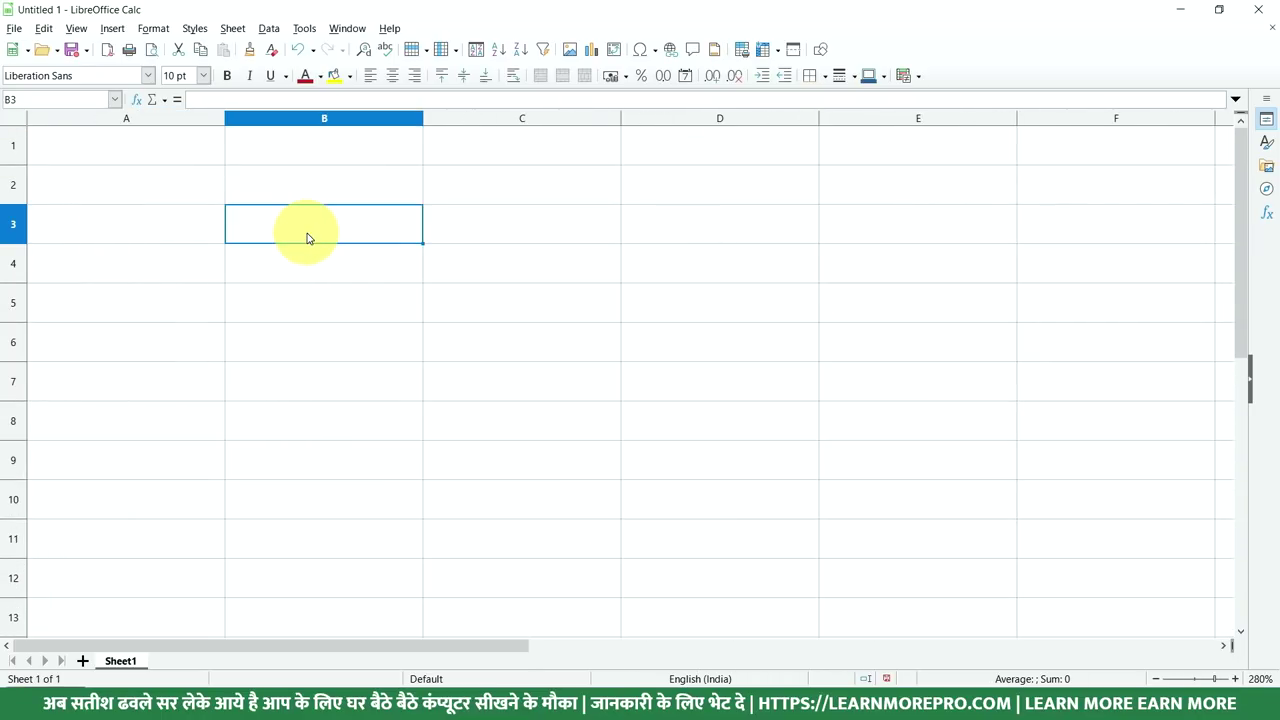
type("=vl")
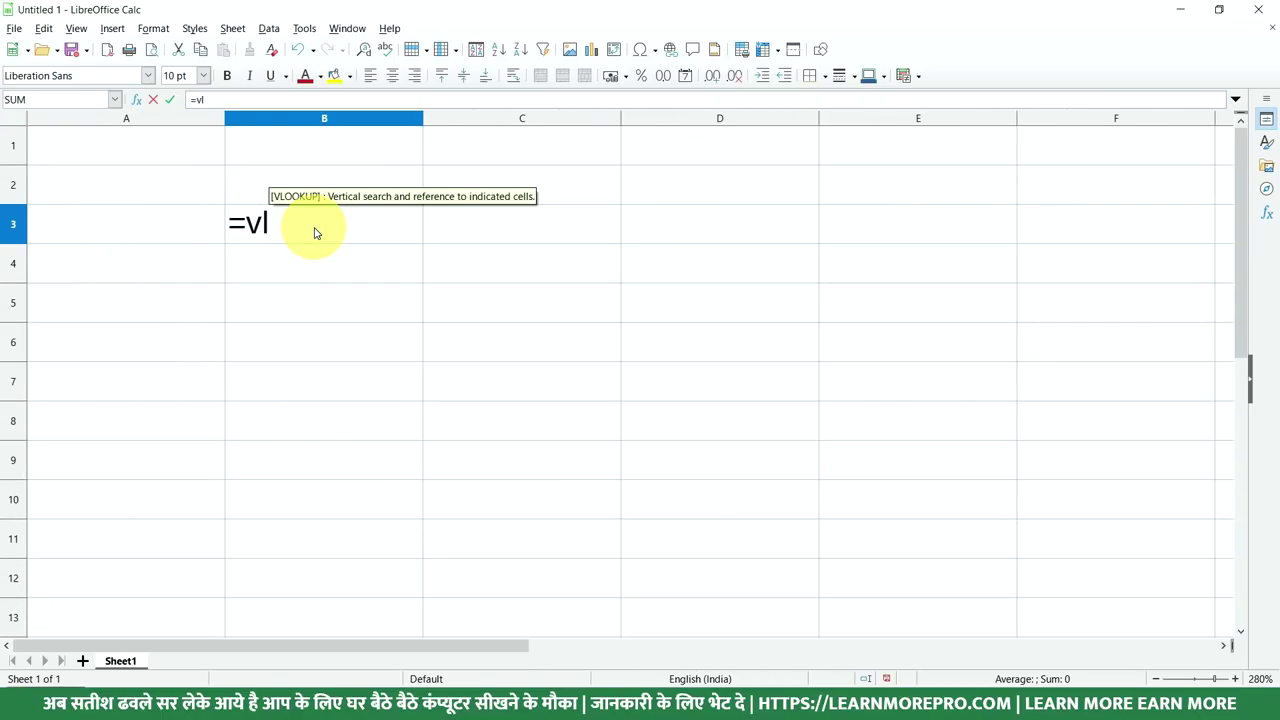
type("ooku")
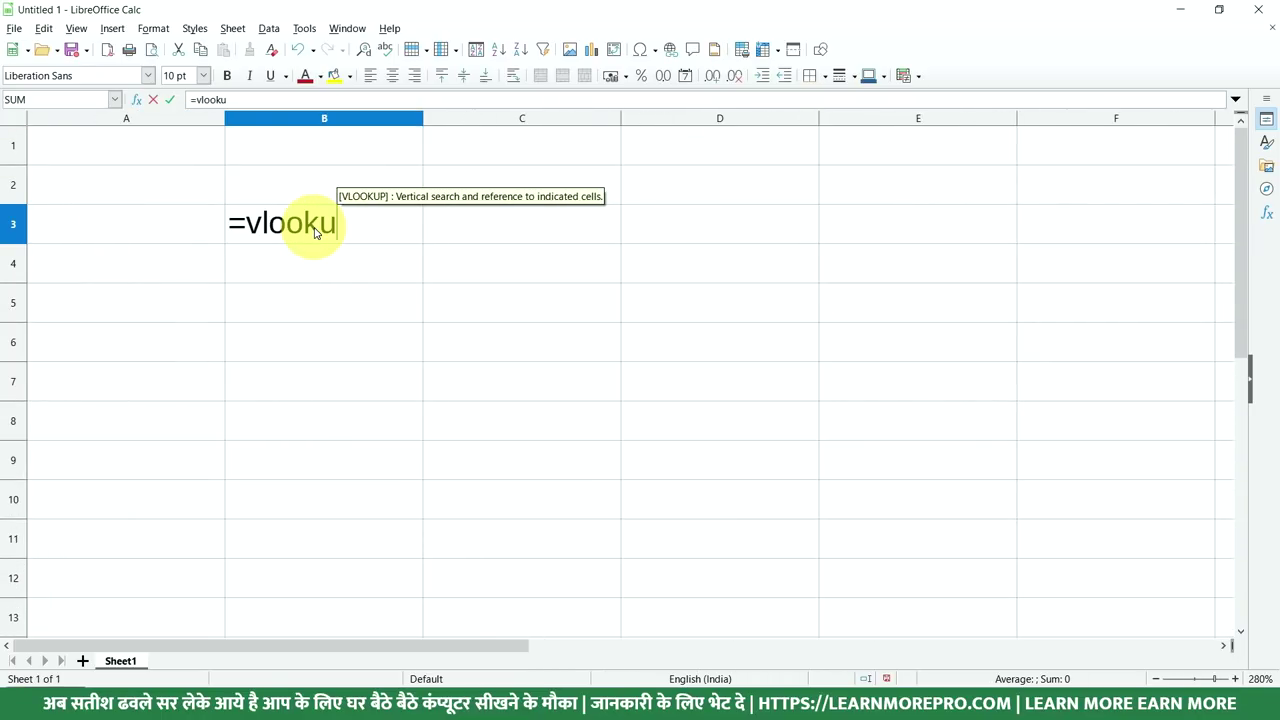
type("p(")
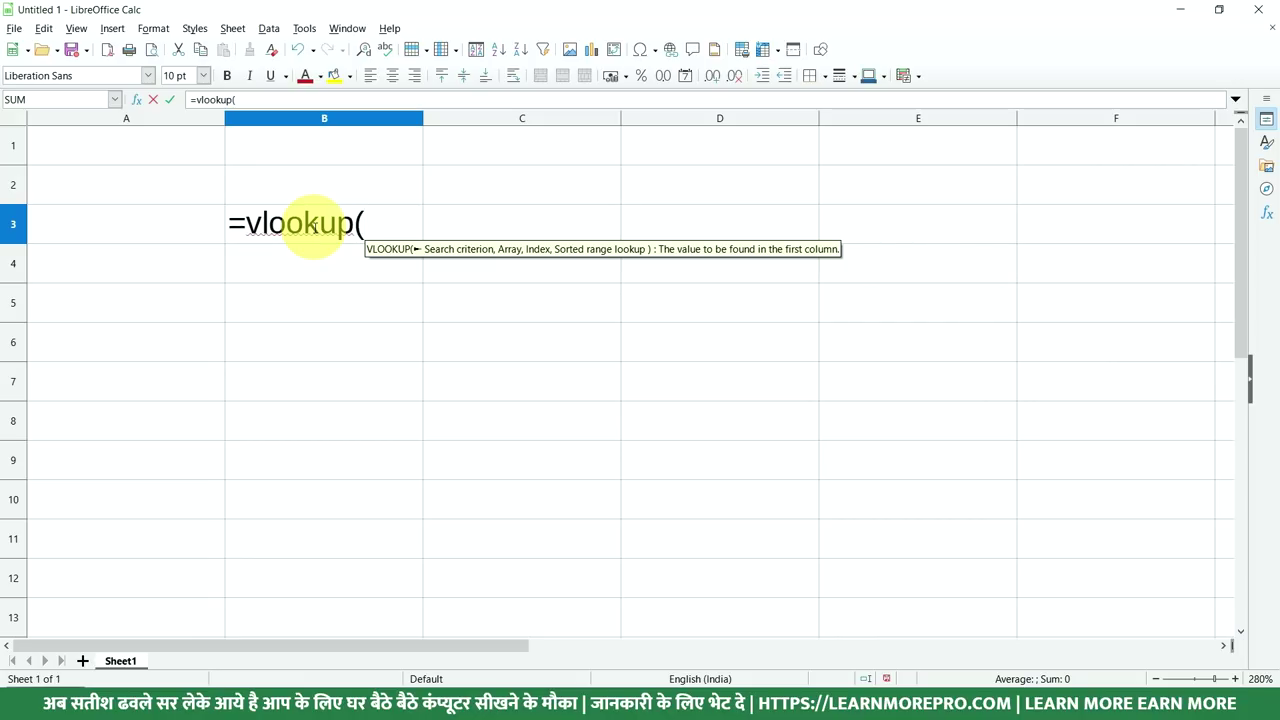
key("Escape")
key("Escape")
type("=suy")
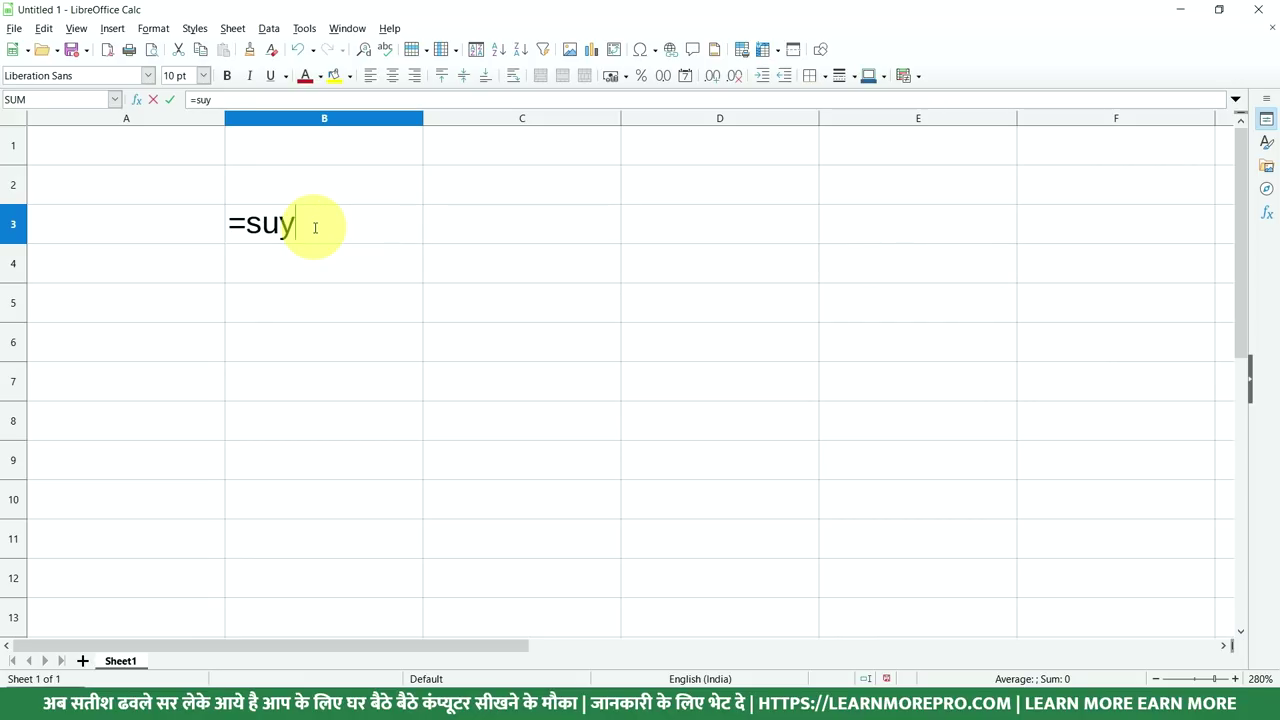
key("BackSpace")
type("mi")
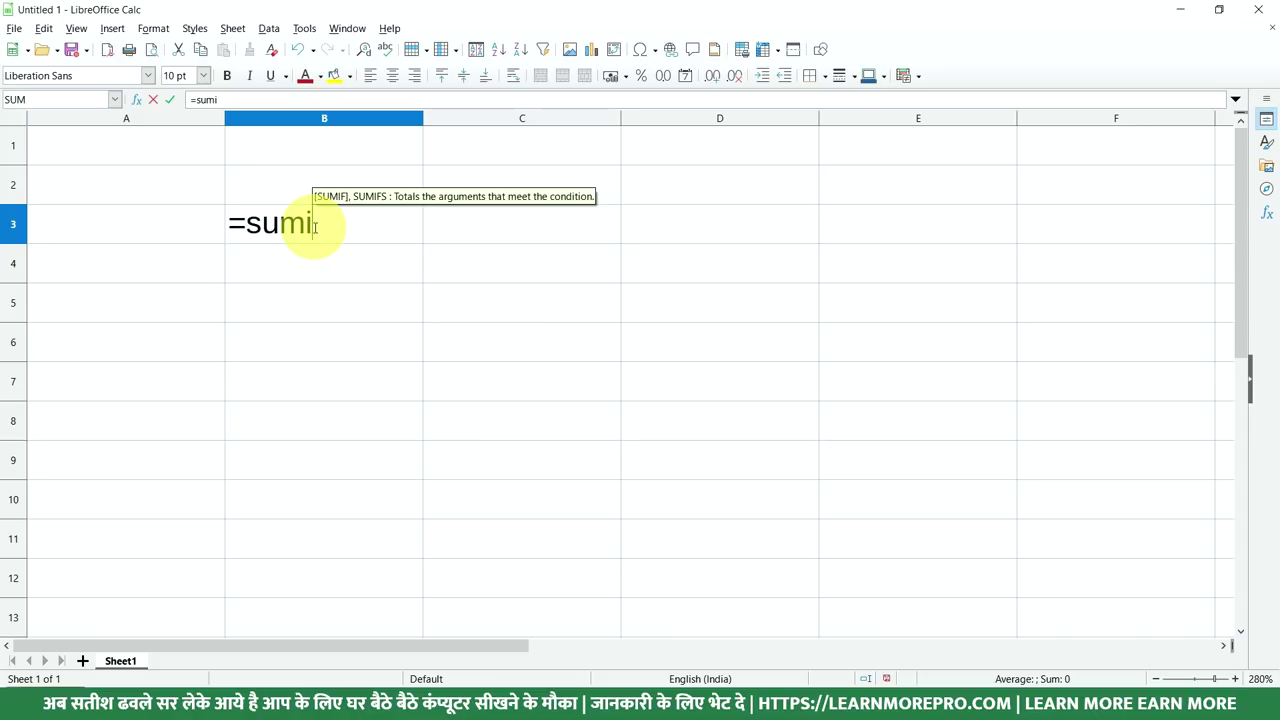
type("f(")
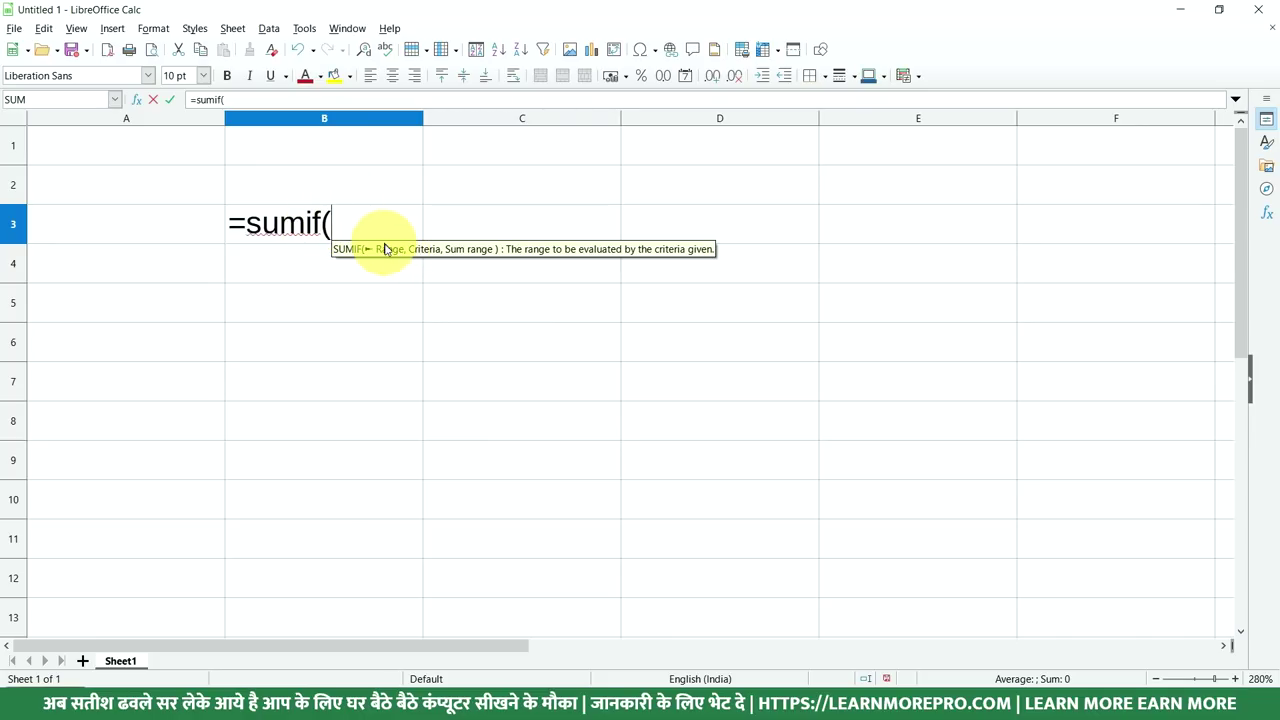
key("Escape")
key("Escape")
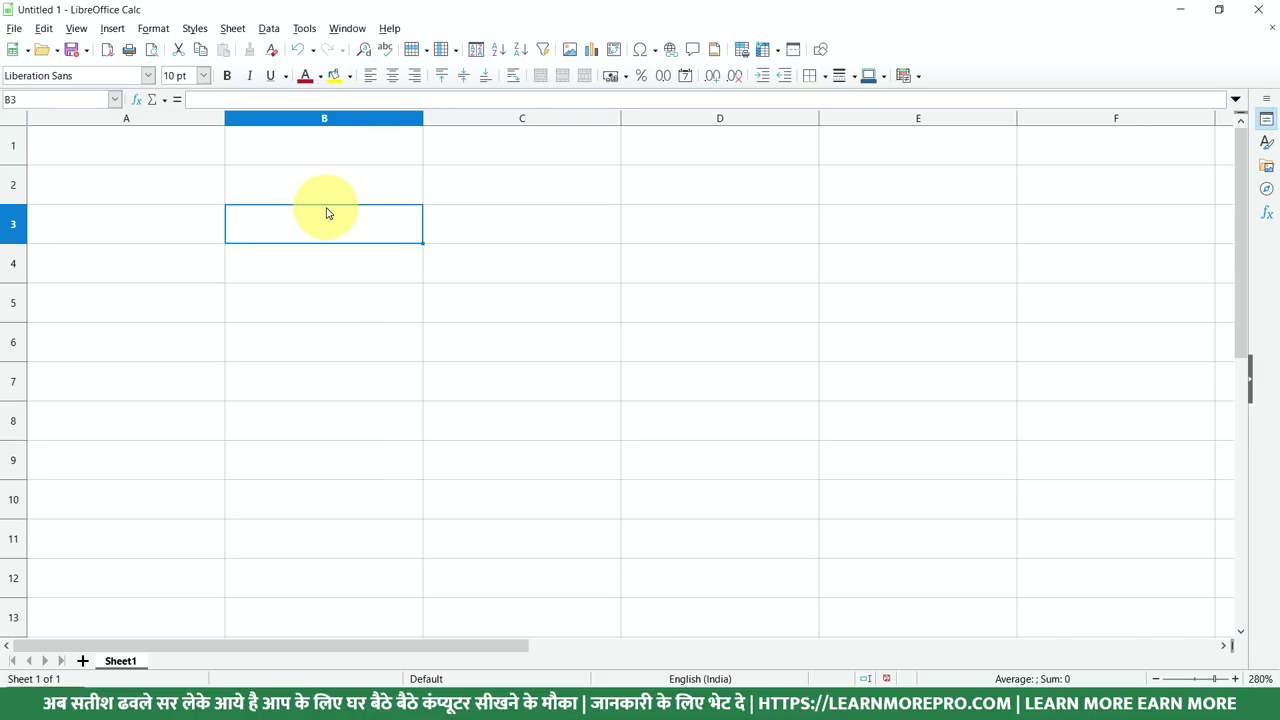
left_click_drag(149, 180, 195, 380)
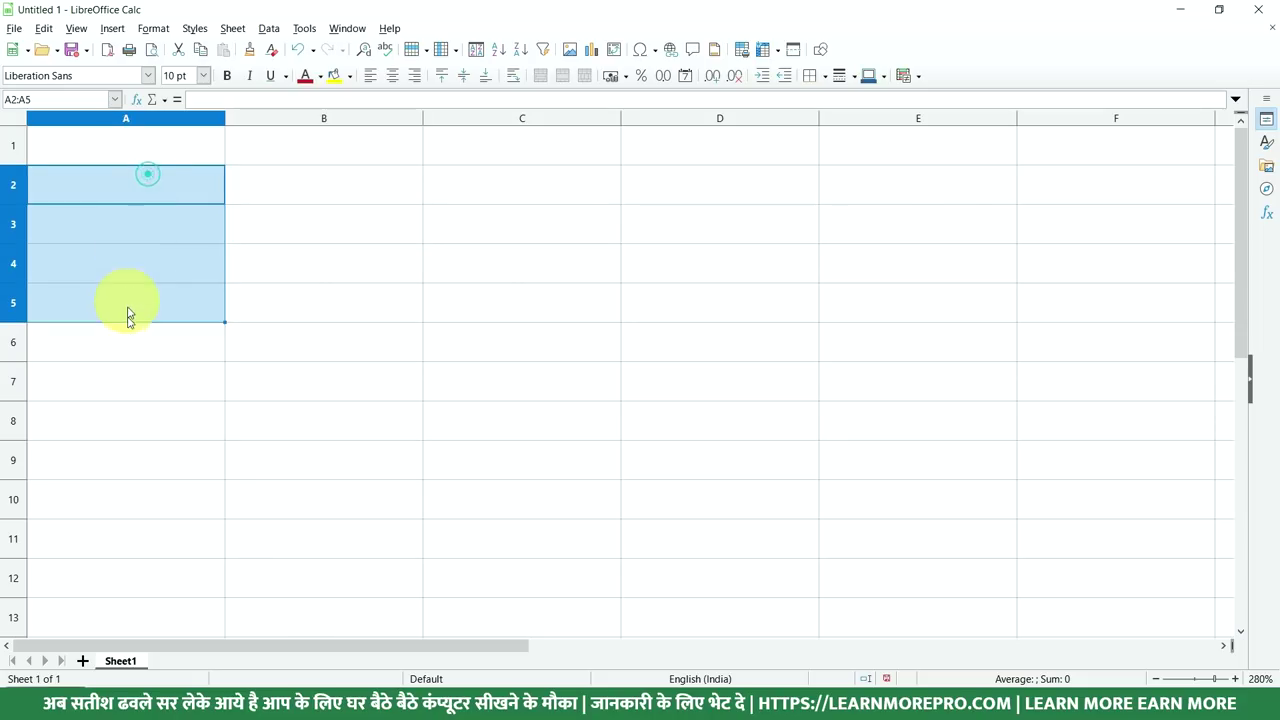
left_click(273, 312)
left_click(273, 312)
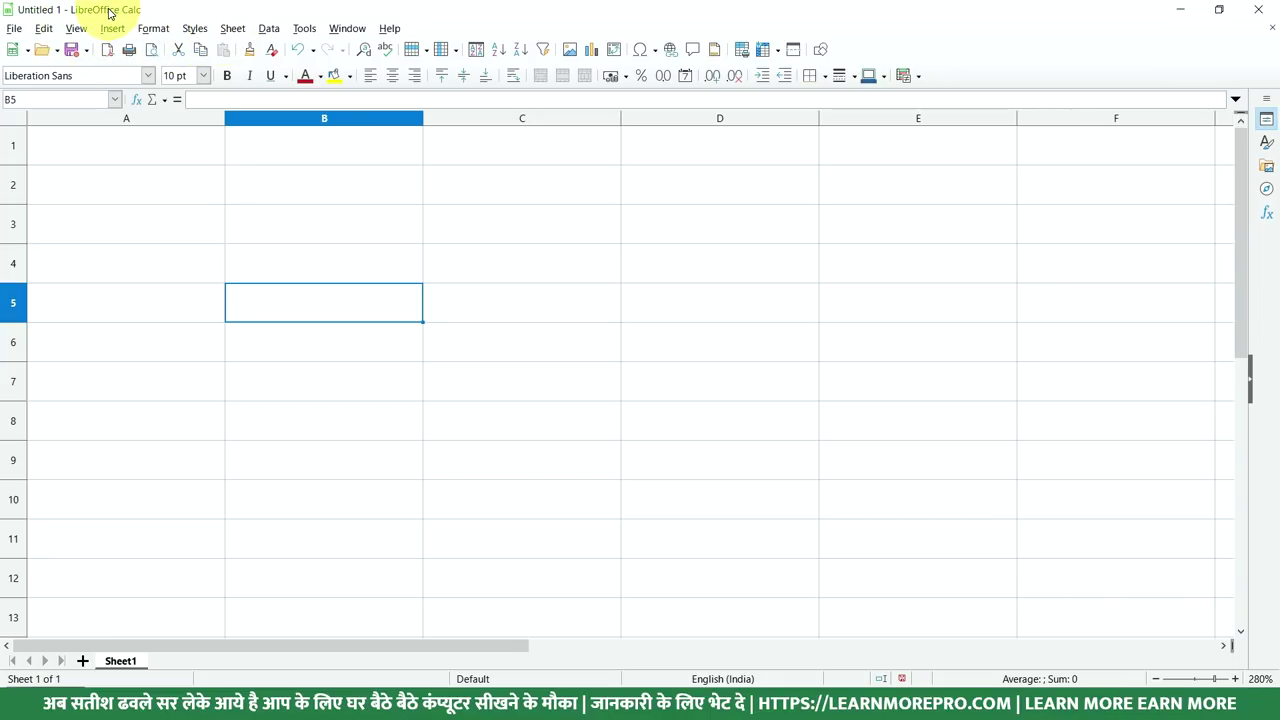
left_click(256, 210)
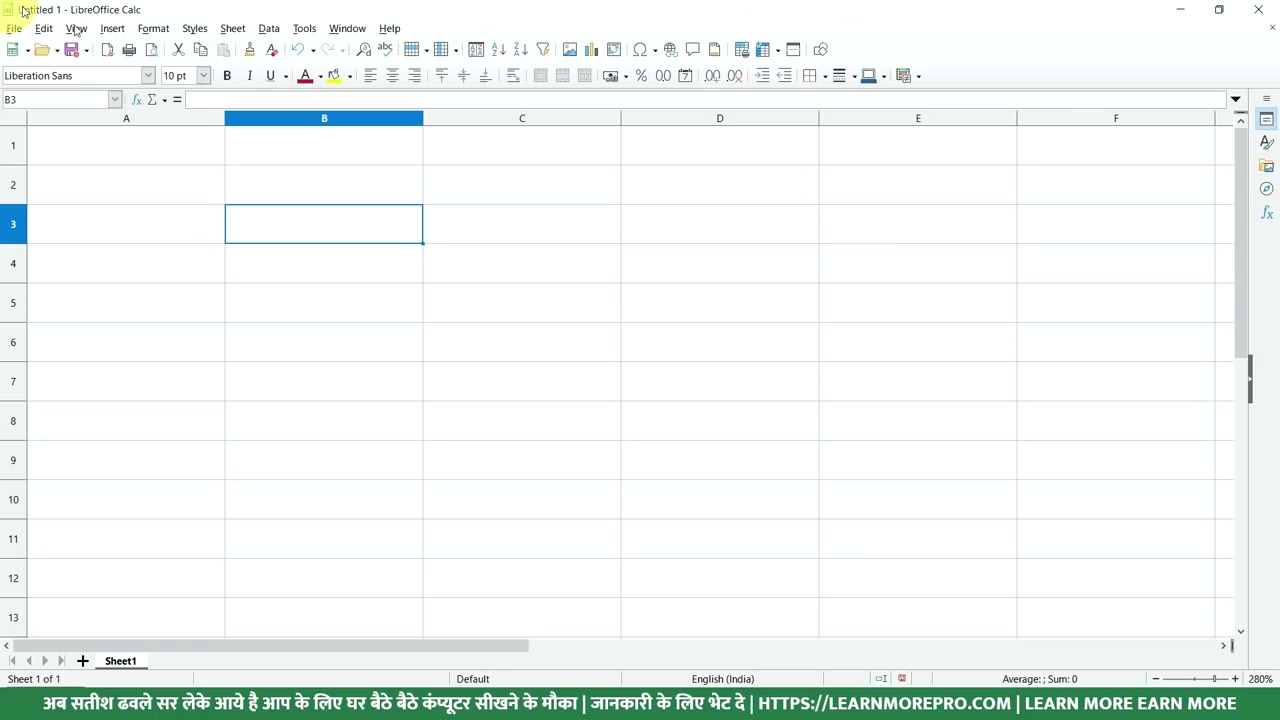
left_click(436, 256)
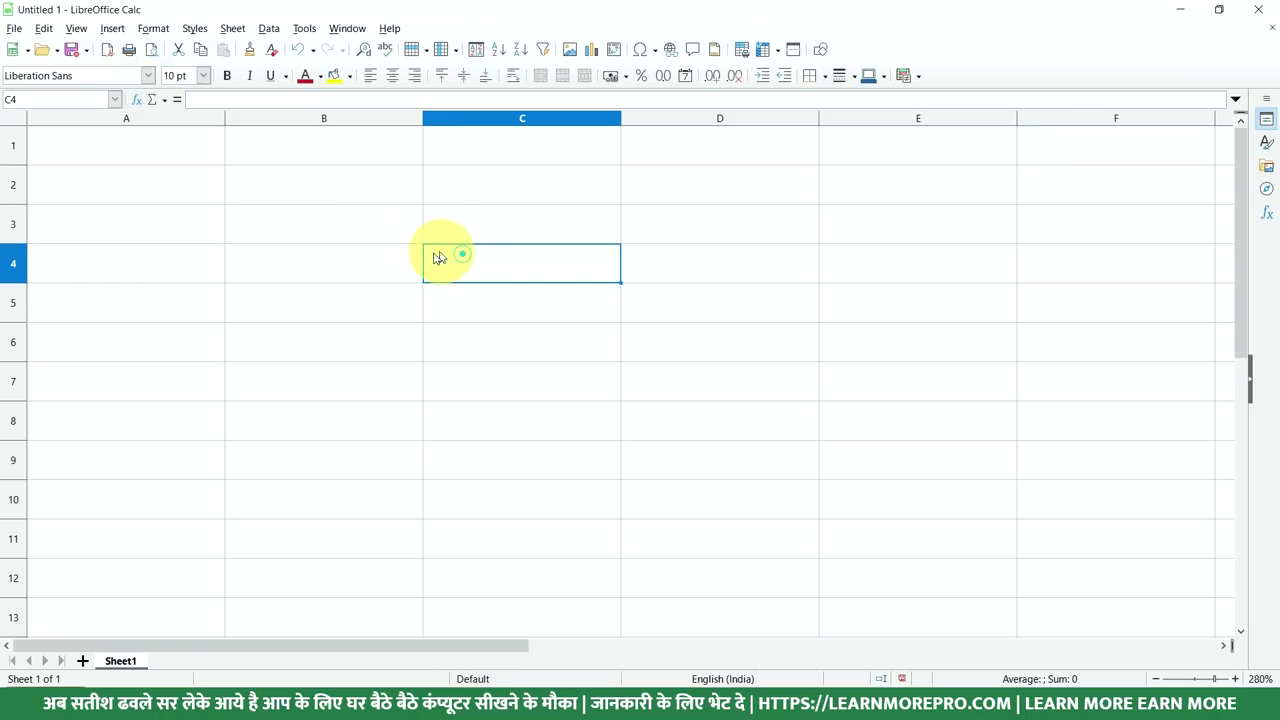
left_click(165, 118)
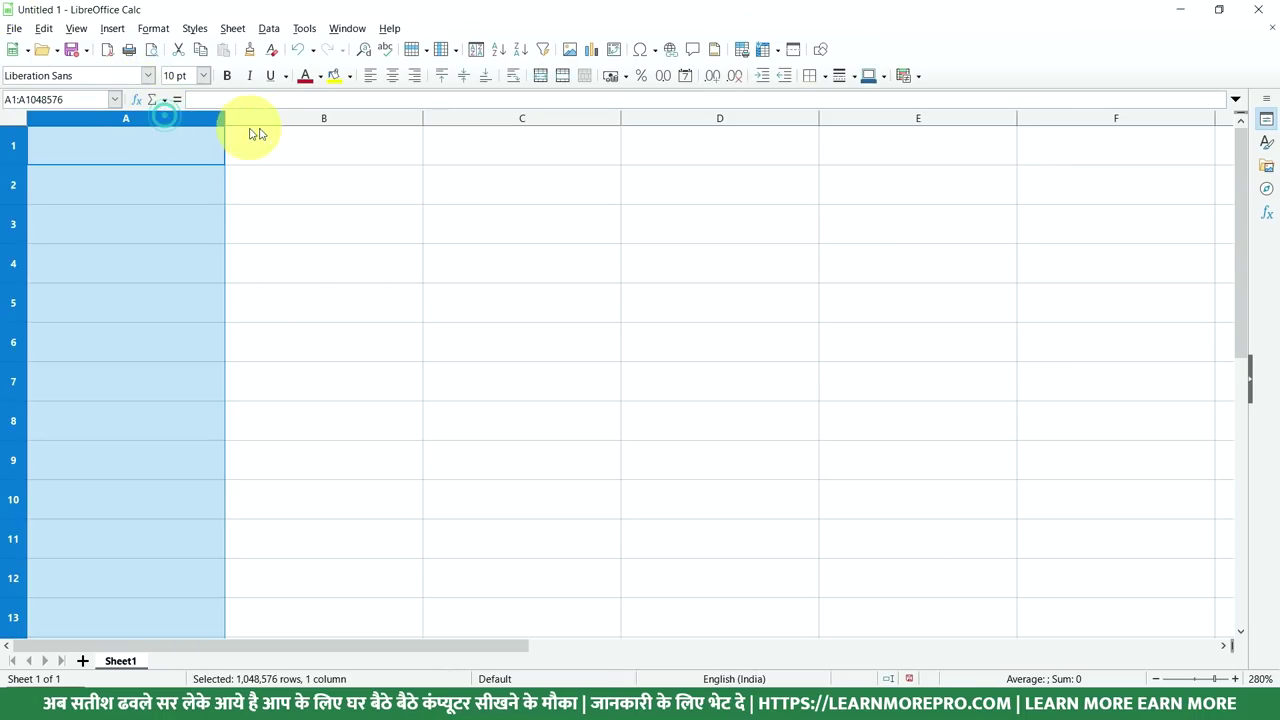
left_click(335, 119)
left_click(468, 132)
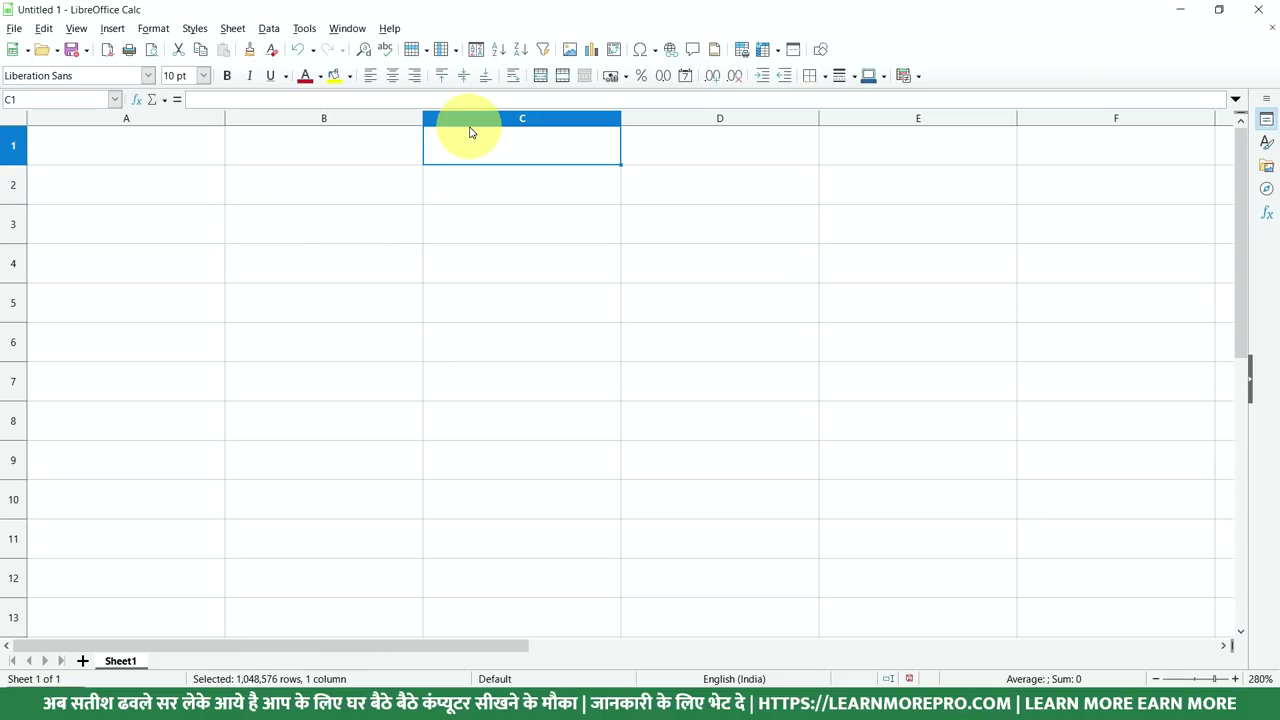
left_click(3, 195)
left_click(14, 300)
left_click(100, 166)
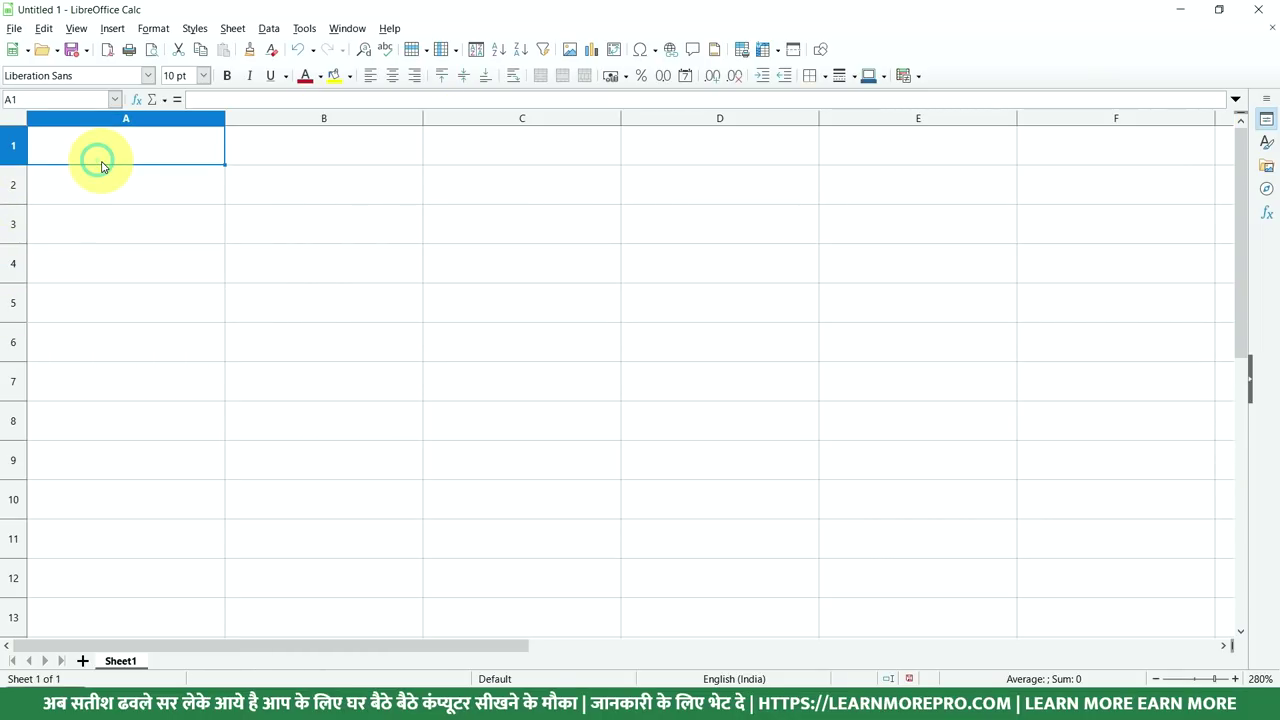
Jump to last row 1048576, back to the top, then across to column AMJ
key("ctrl+Down")
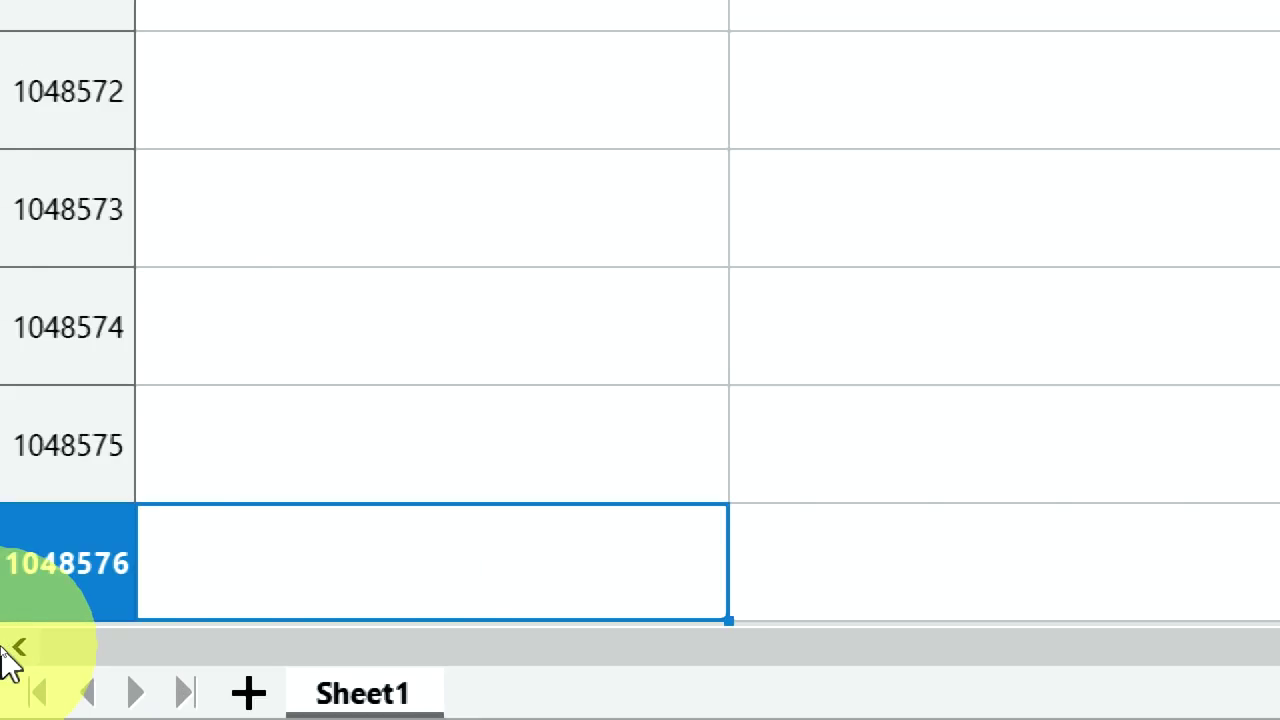
key("ctrl+Home")
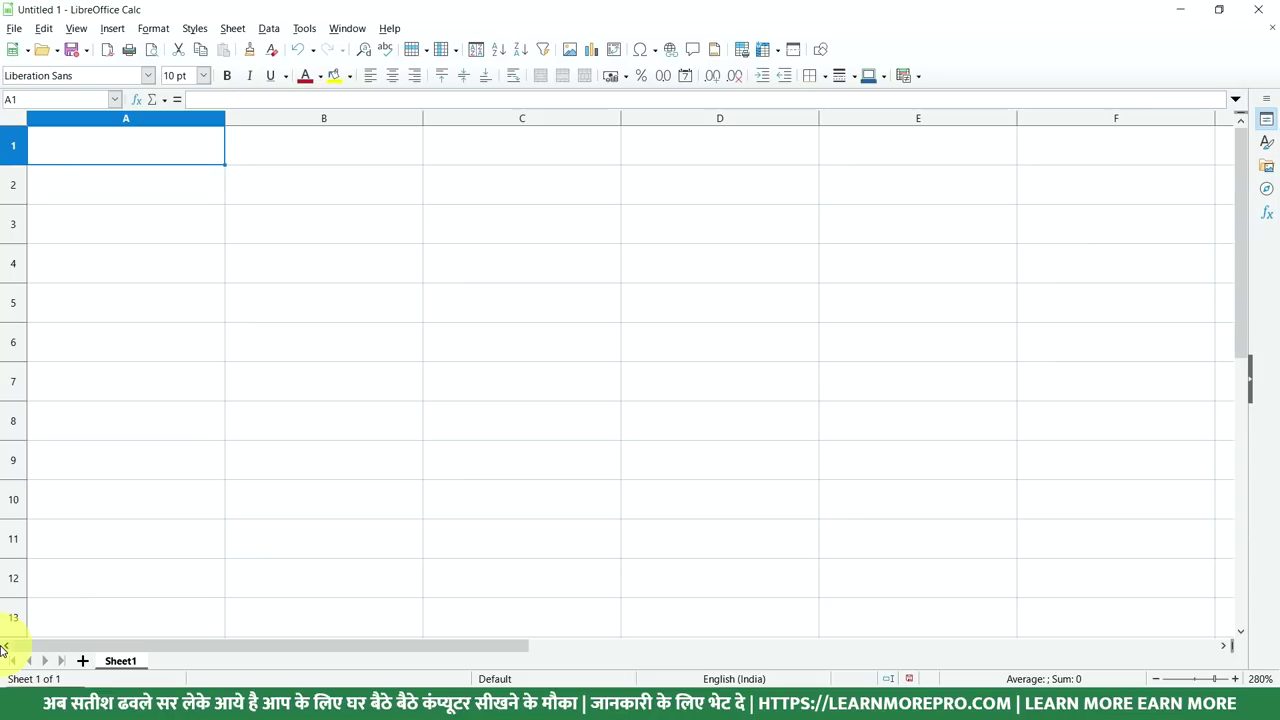
key("ctrl+Right")
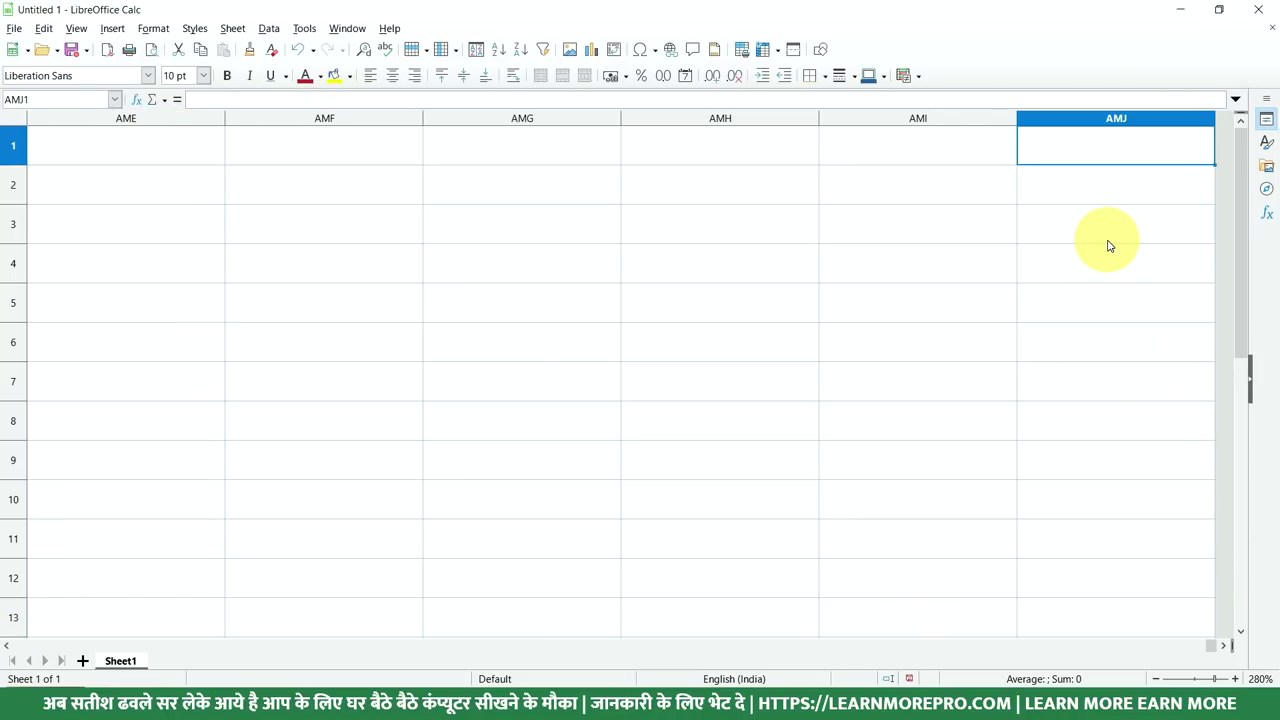
Enter =COLUMN() in AMJ1, showing the result 1024
type("=c")
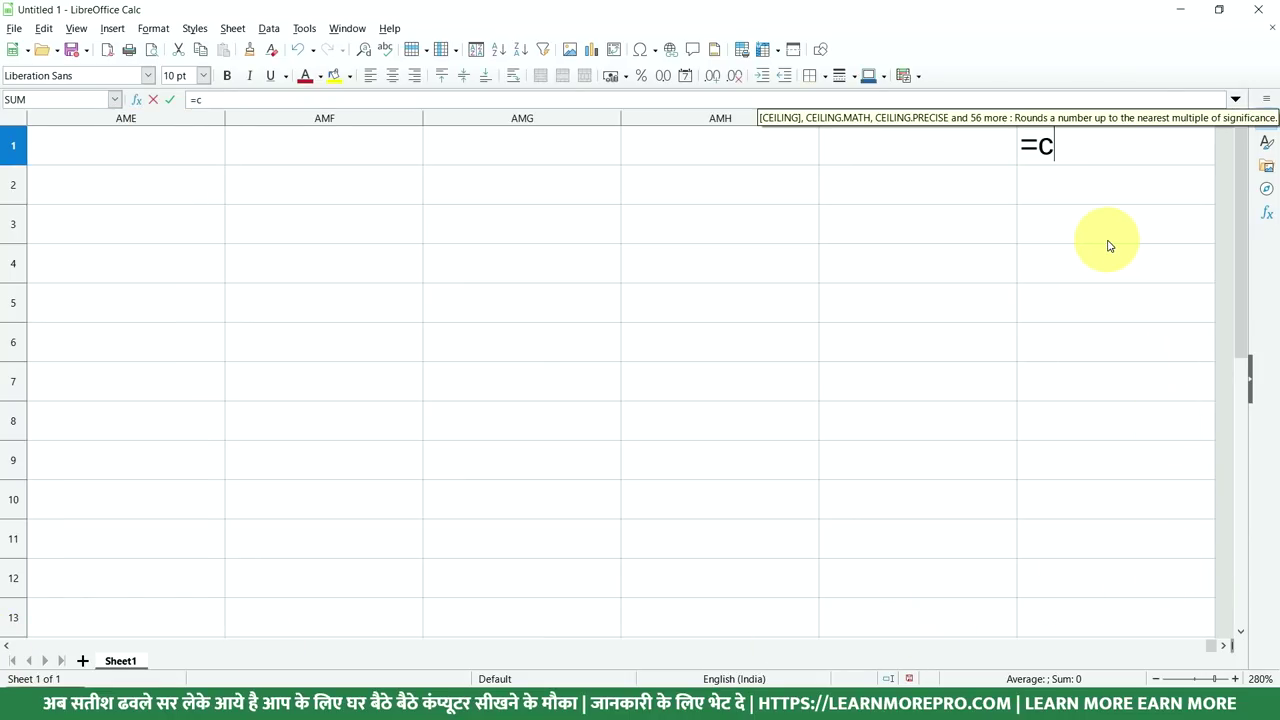
type("olumn")
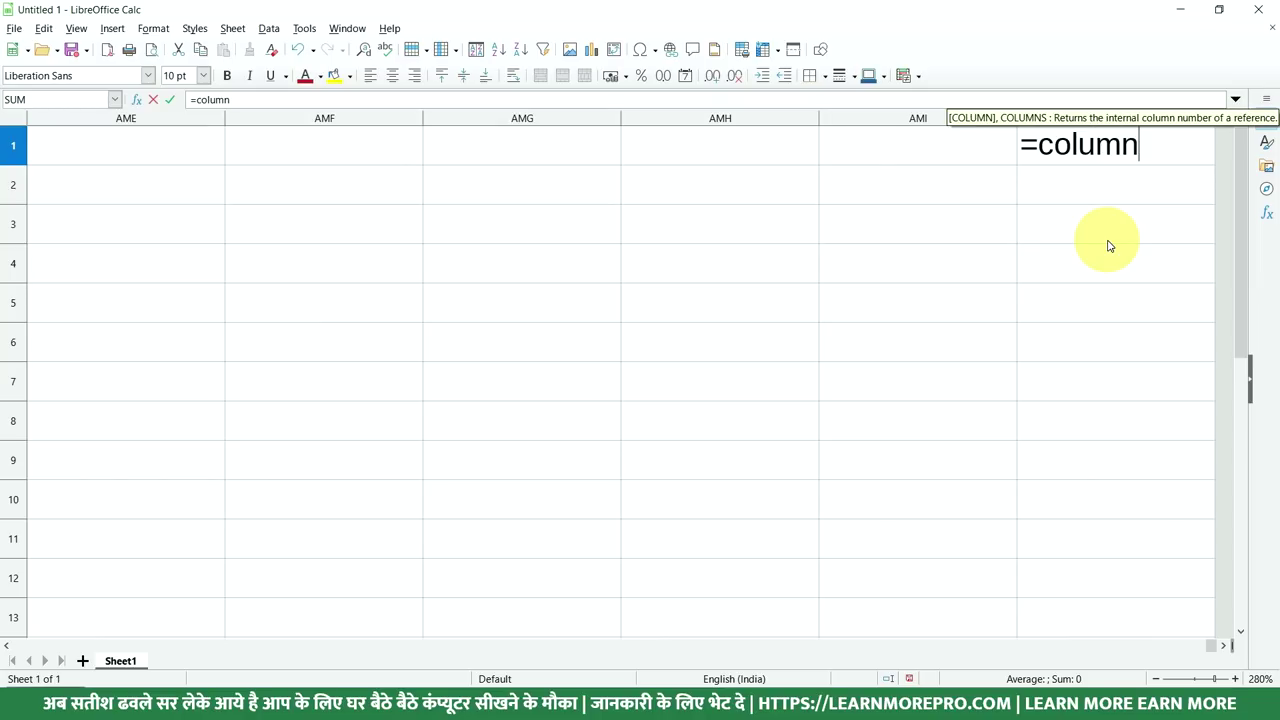
type("()")
key("Return")
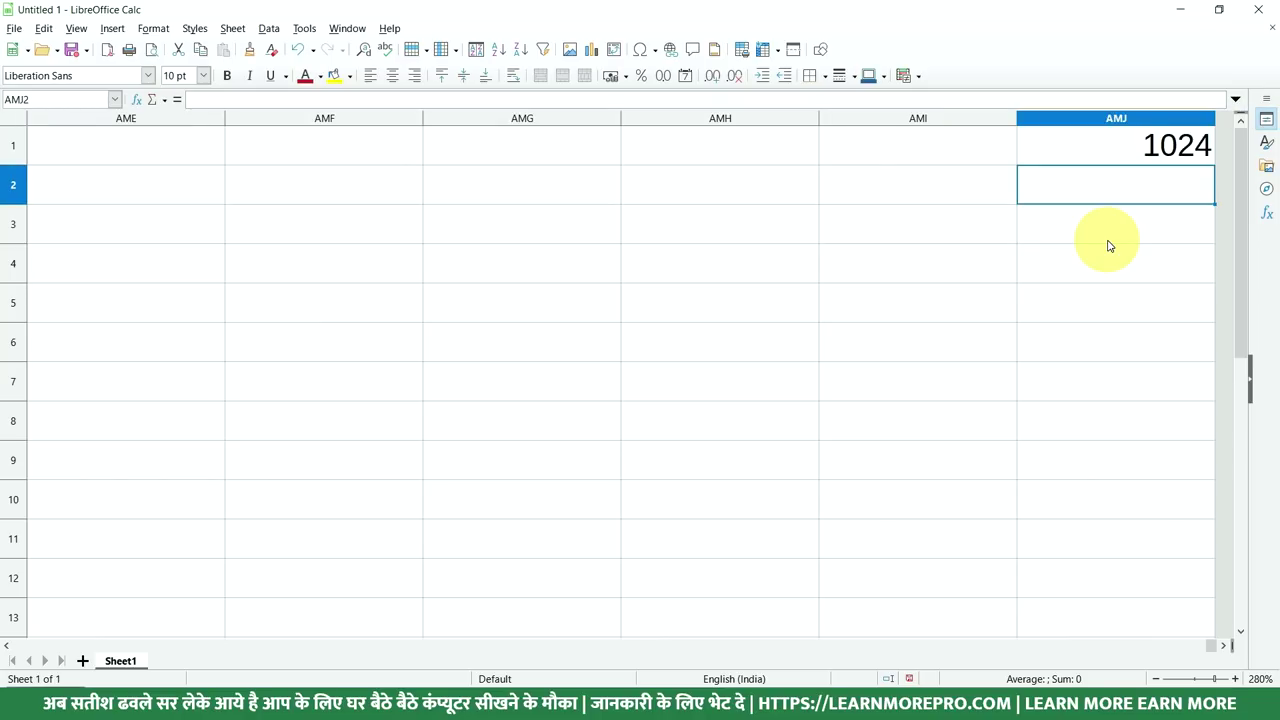
left_click(1175, 157)
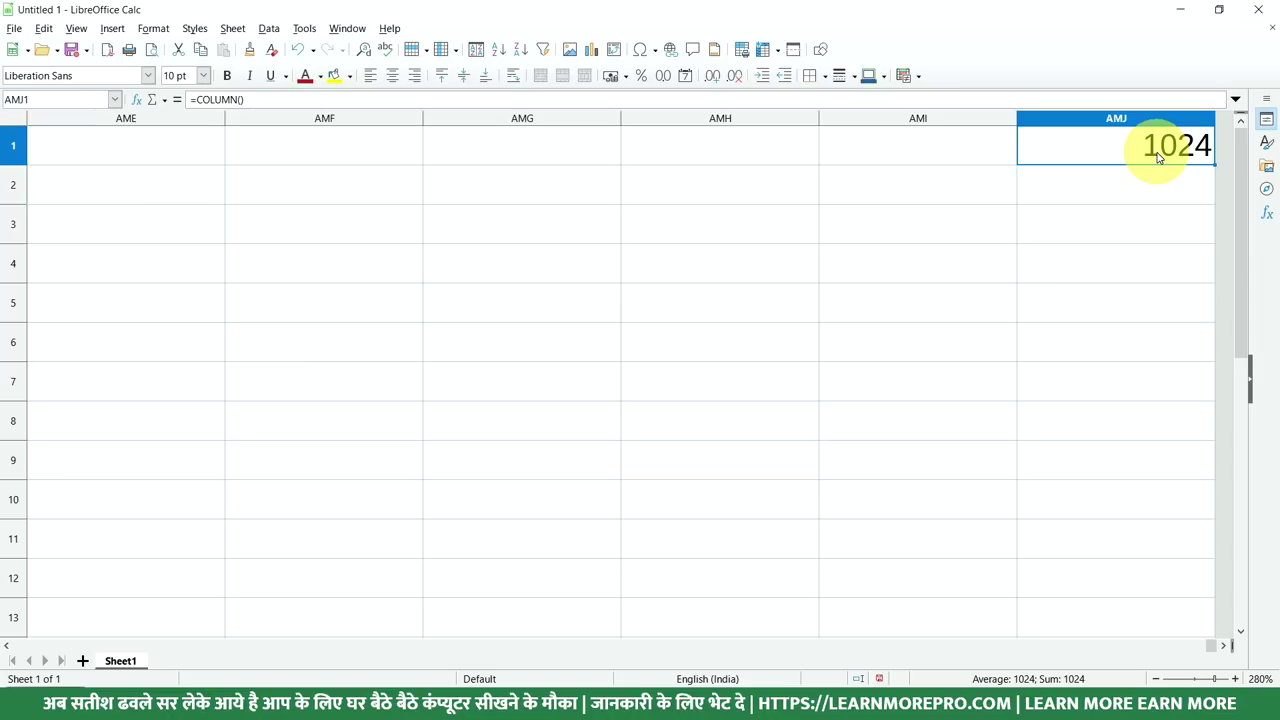
Delete the 1024 result from AMJ1 and return to cell A1
left_click(1149, 180)
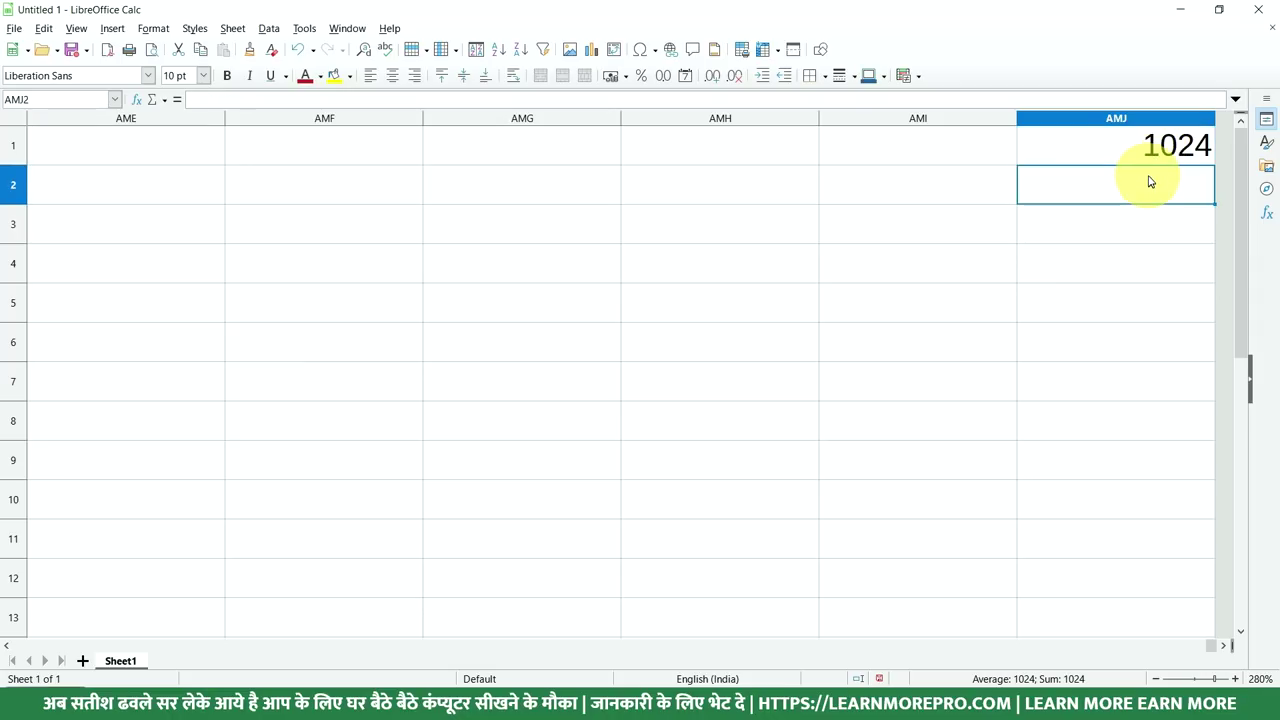
left_click(1137, 145)
key("Delete")
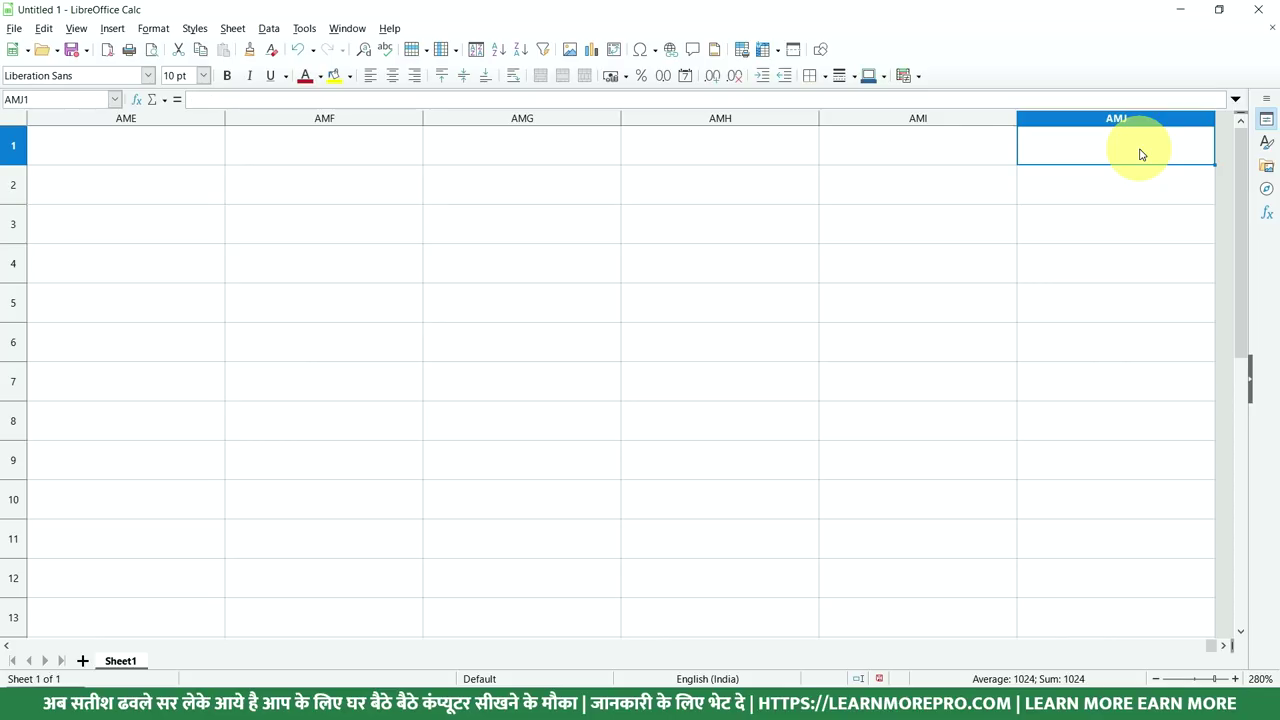
key("ctrl+Home")
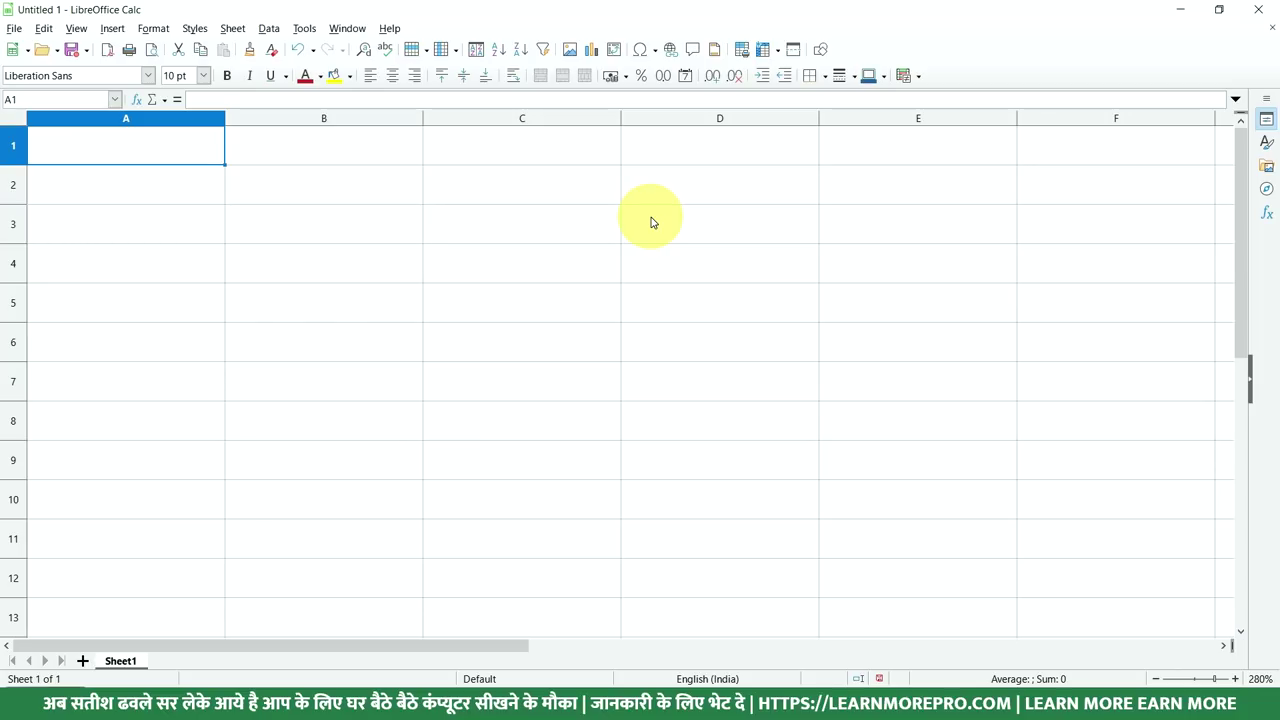
Close the spreadsheet without saving and start a new Impress presentation
left_click(14, 28)
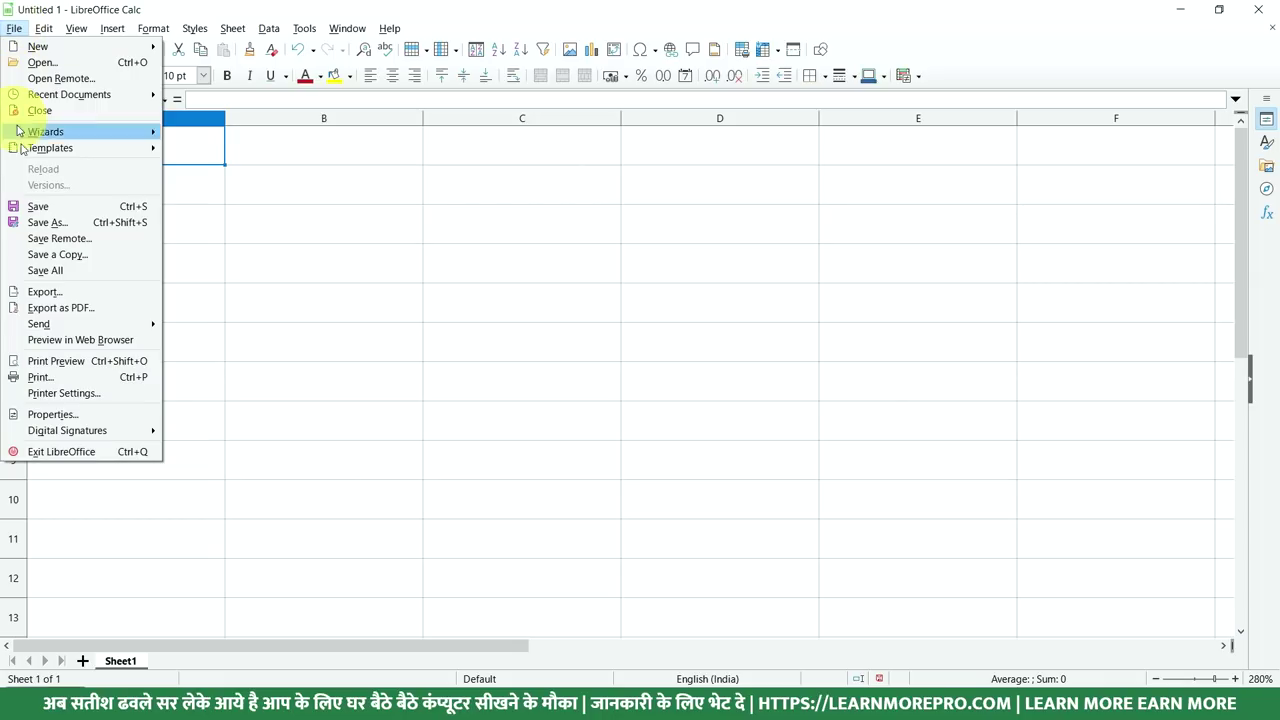
left_click(32, 111)
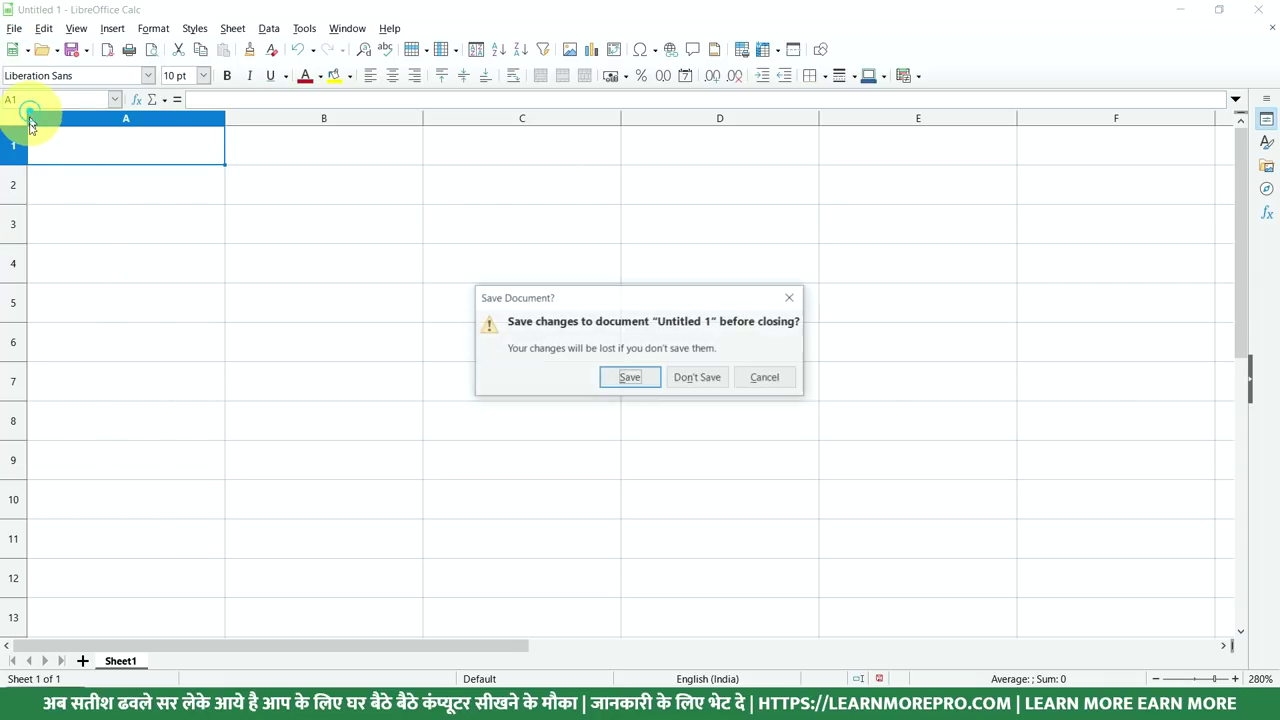
left_click(700, 378)
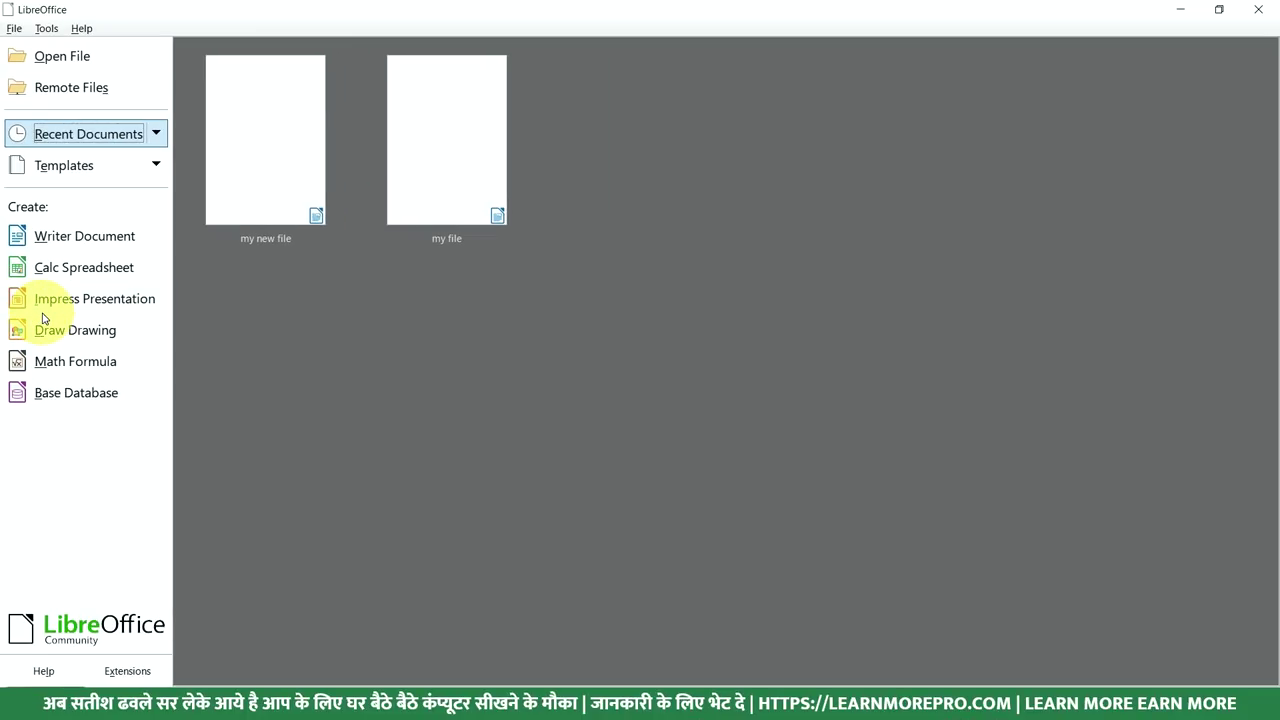
left_click(48, 312)
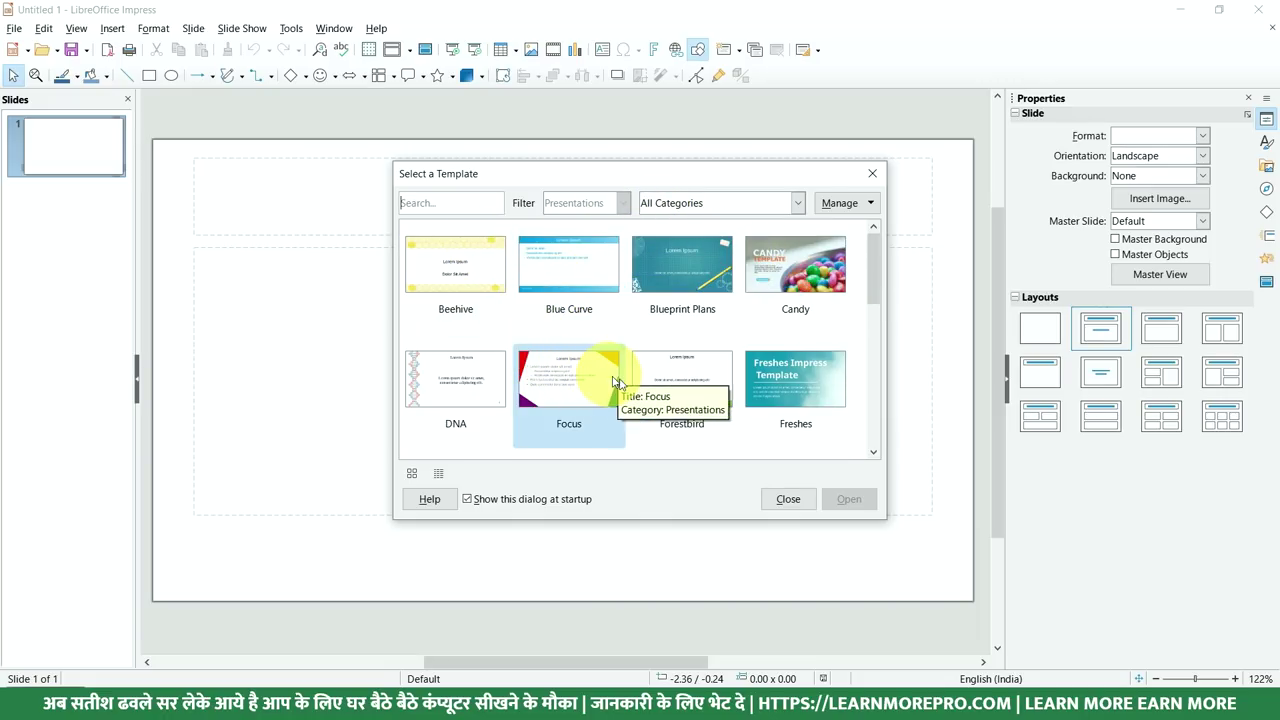
Skip the template, cycle through six-box, four-box, title-only and blank layouts, ending on Title, Content
left_click(797, 502)
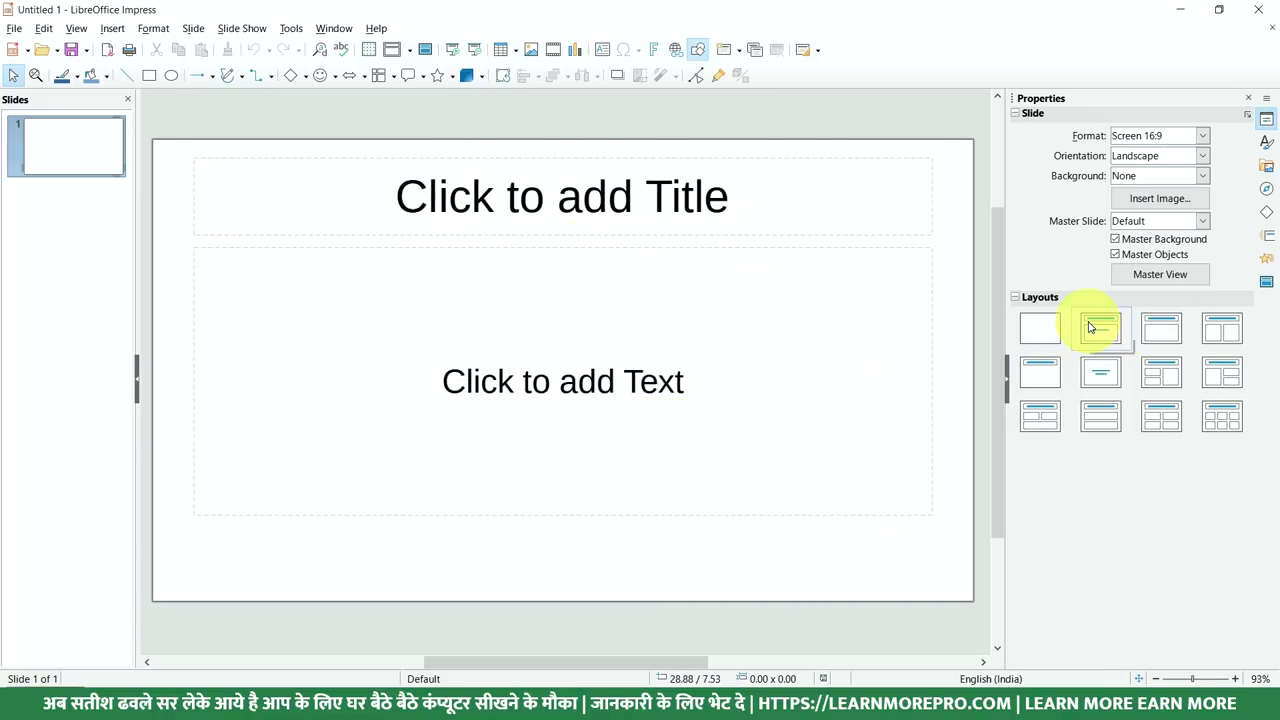
left_click(1215, 418)
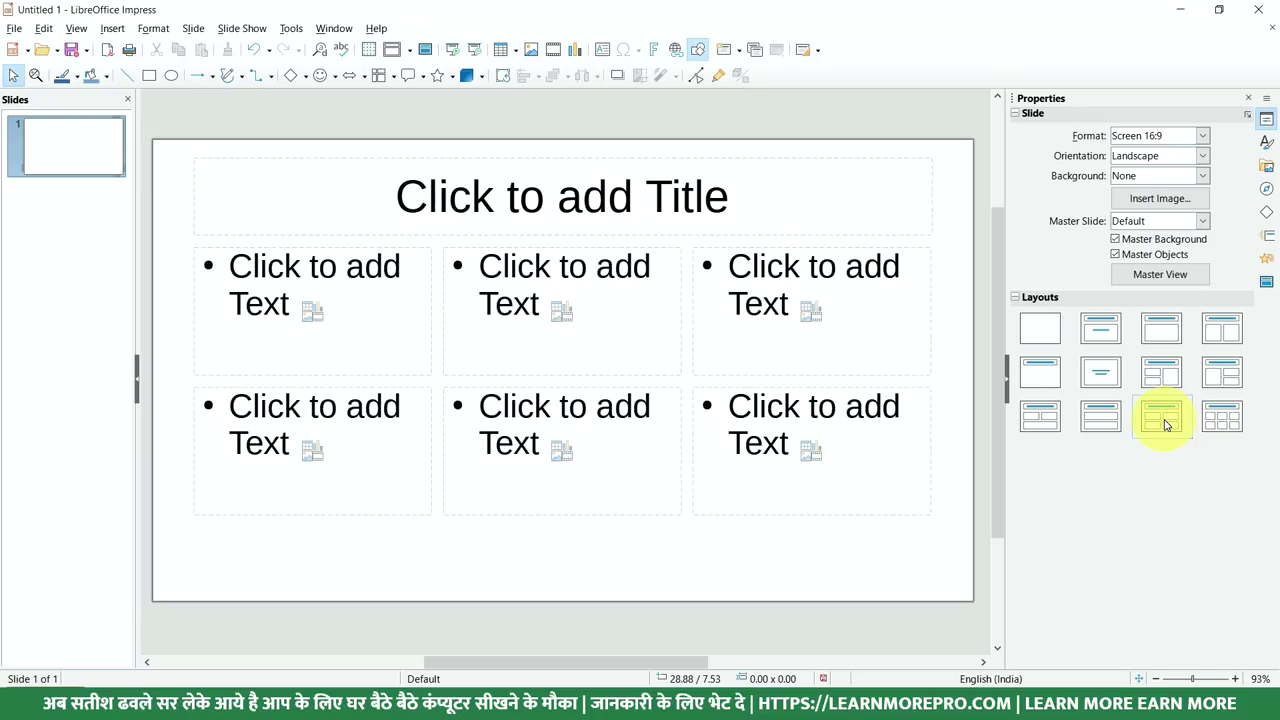
left_click(1158, 418)
left_click(1082, 415)
left_click(1040, 410)
left_click(1040, 365)
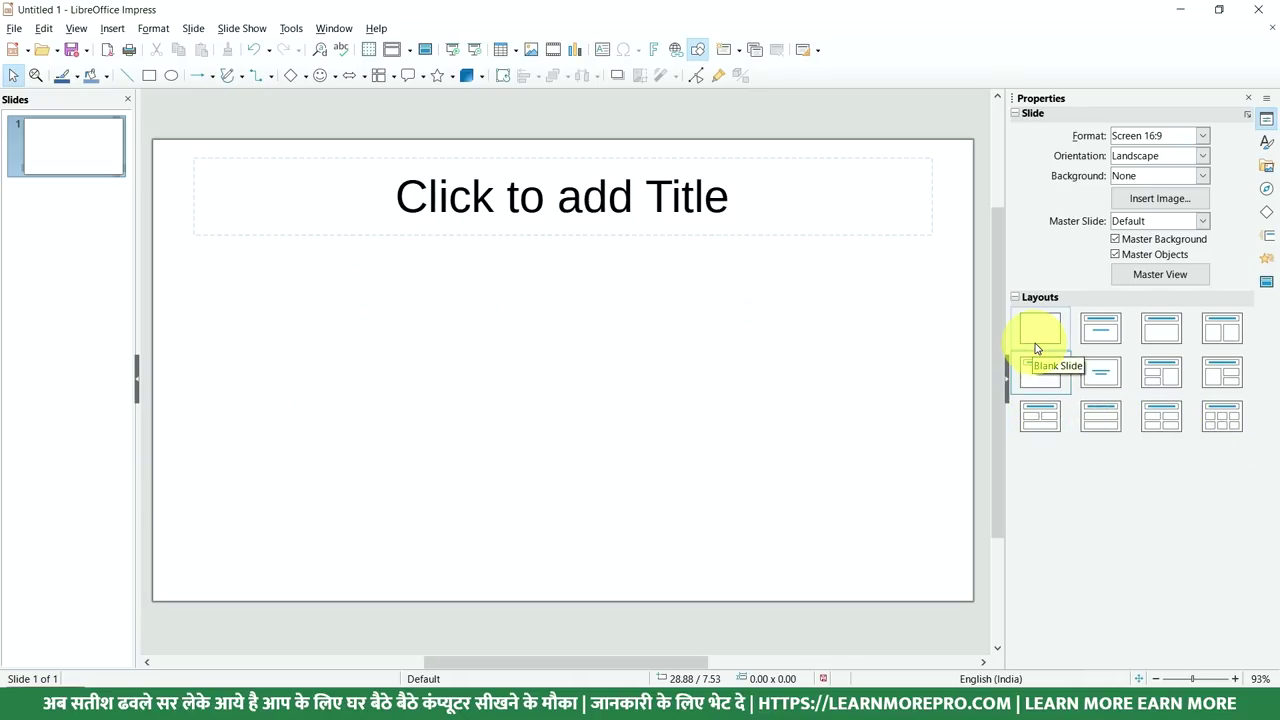
left_click(1035, 335)
left_click(1100, 340)
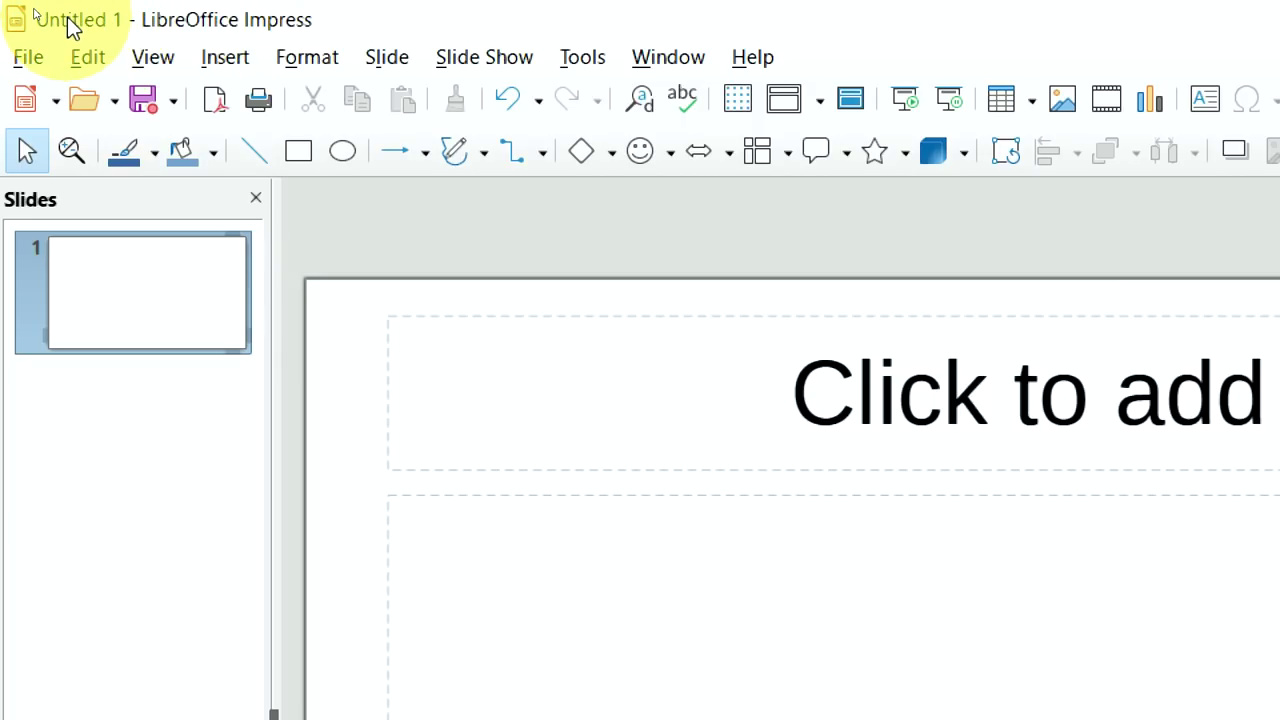
Launch PowerPoint via Win+R and start a blank presentation
key("super+r")
type("power")
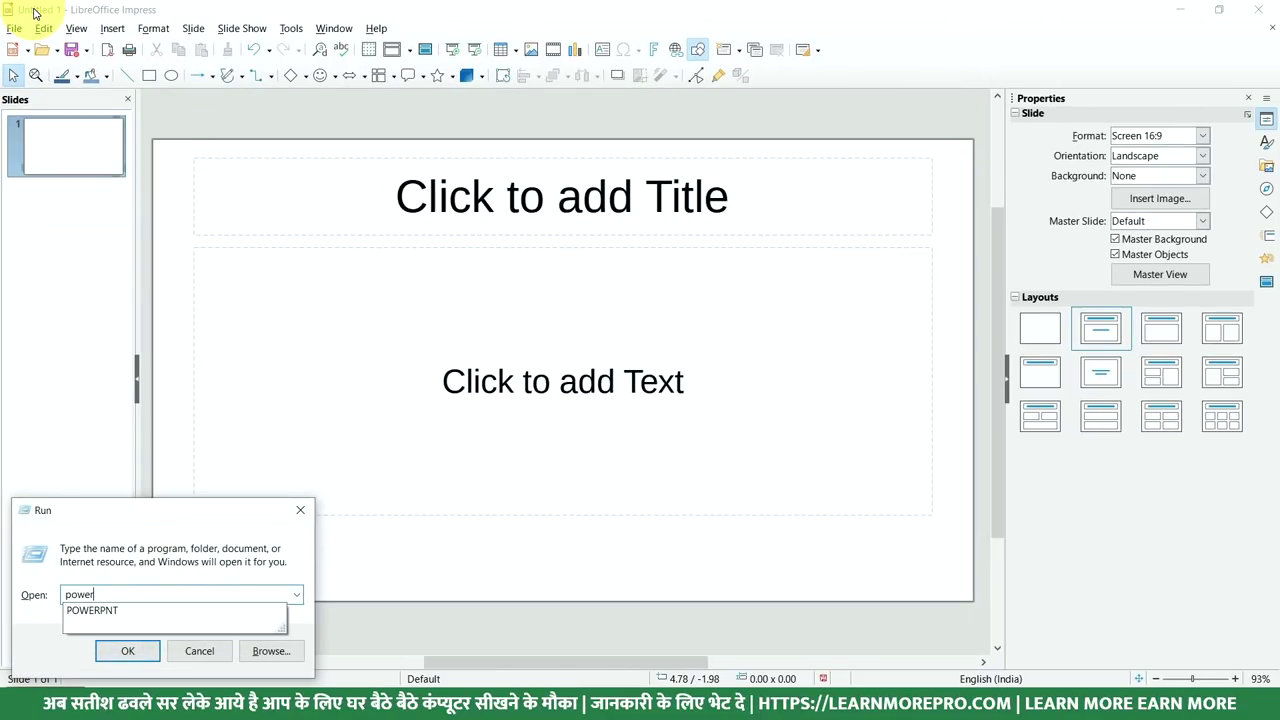
key("Down")
key("Return")
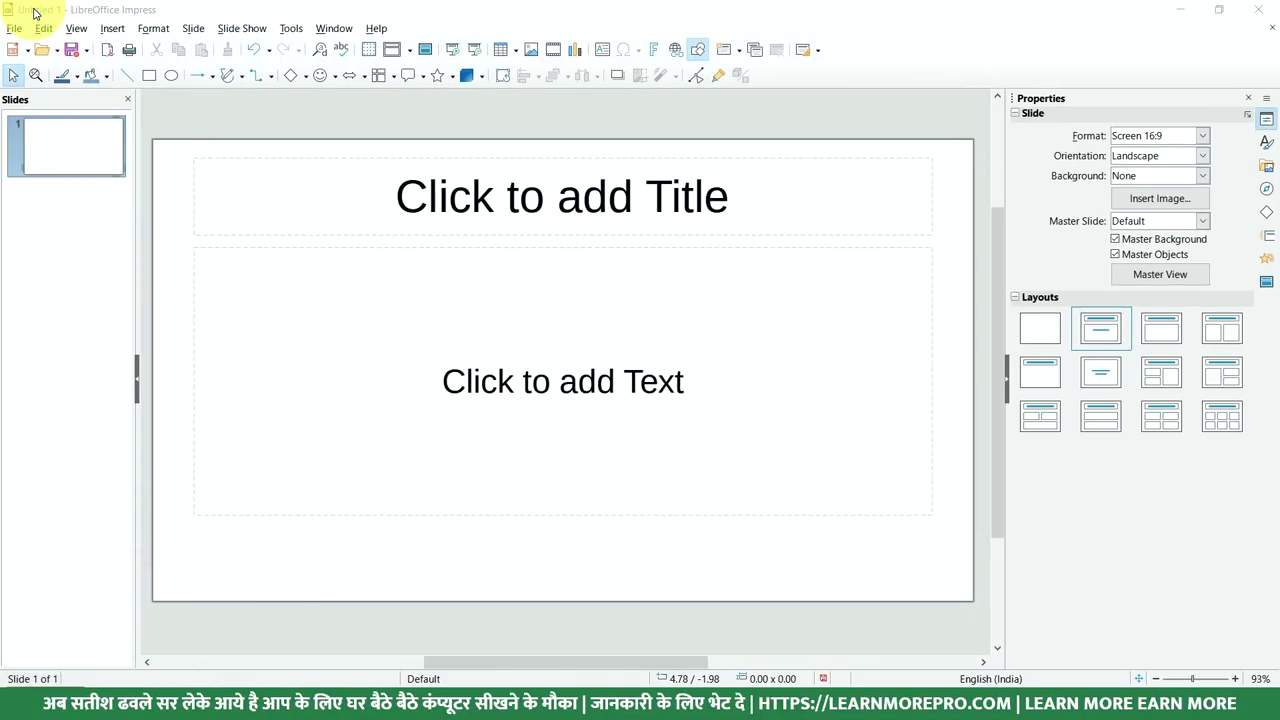
left_click(434, 142)
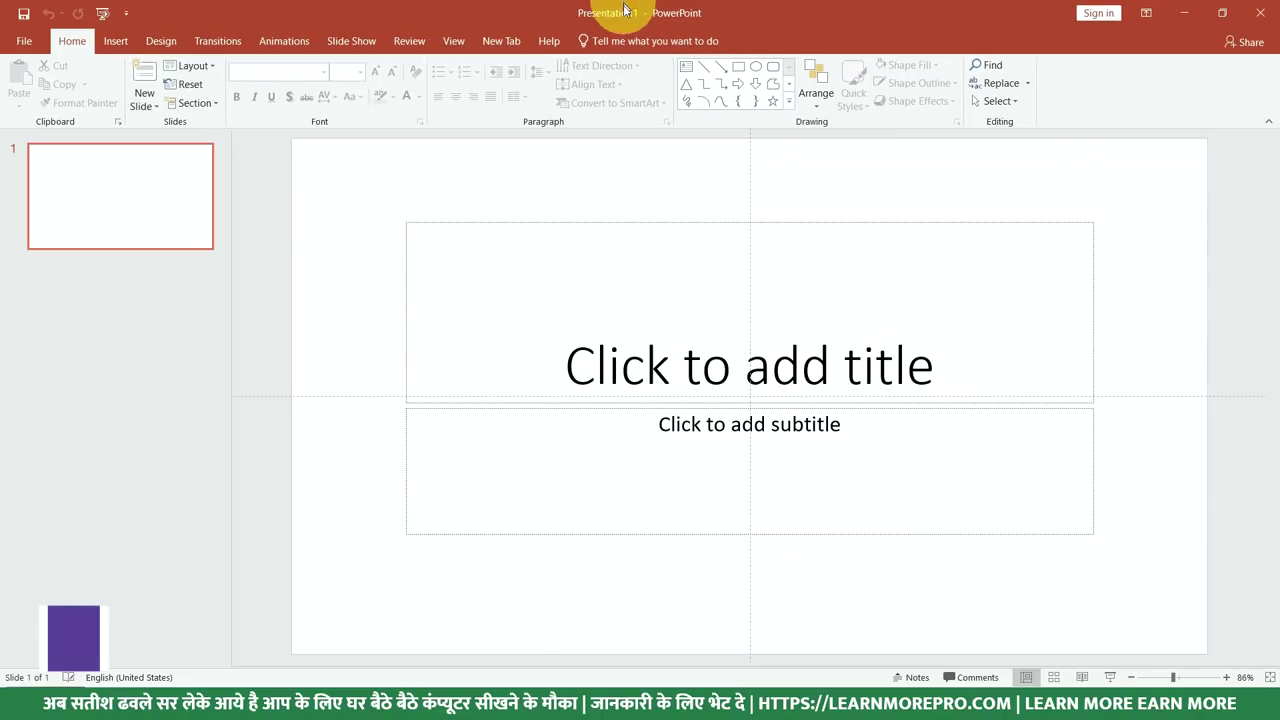
Type '.PPTX' as the slide 1 title
key("alt")
left_click(601, 188)
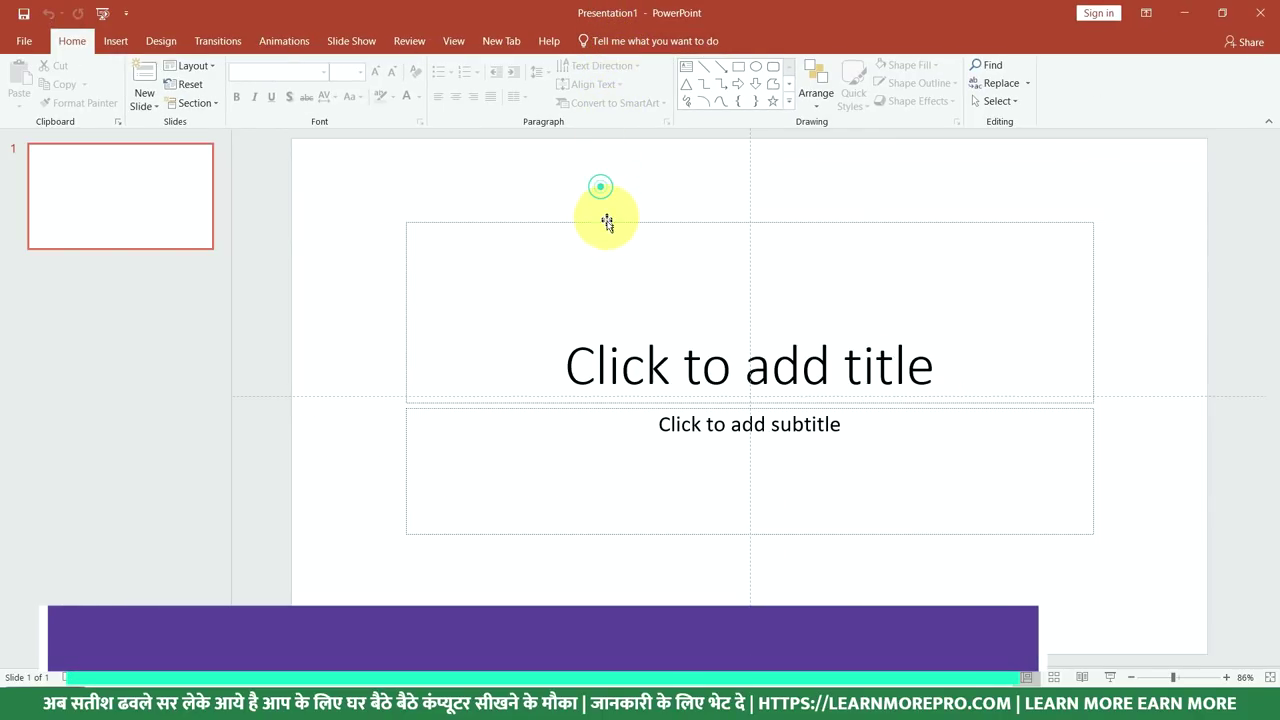
left_click(599, 355)
type("p")
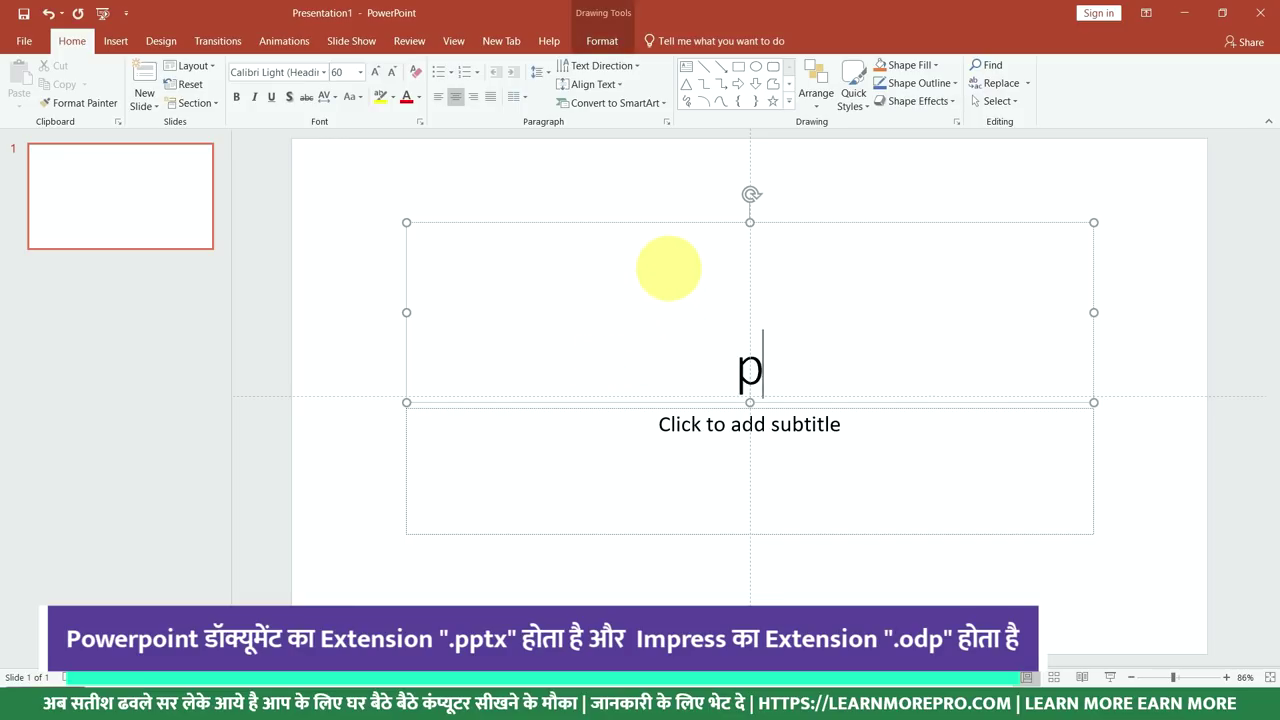
key("BackSpace")
type(".PP")
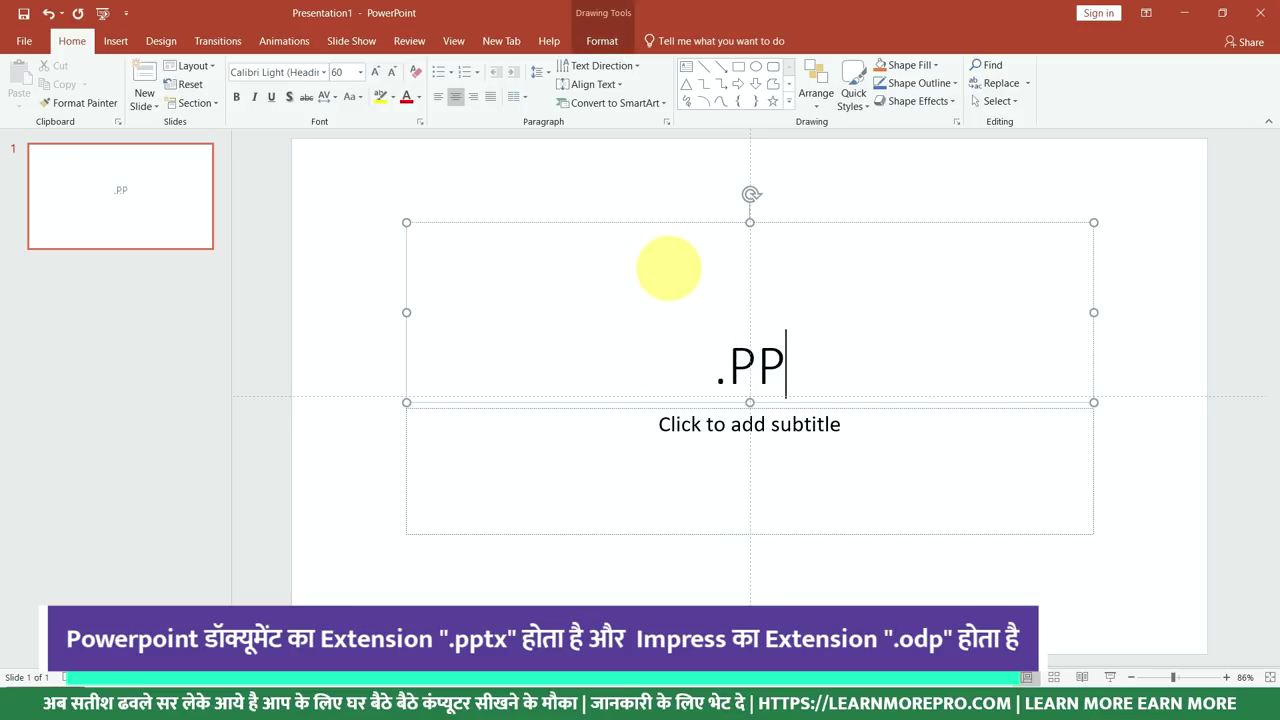
type("TX")
key("alt+Tab")
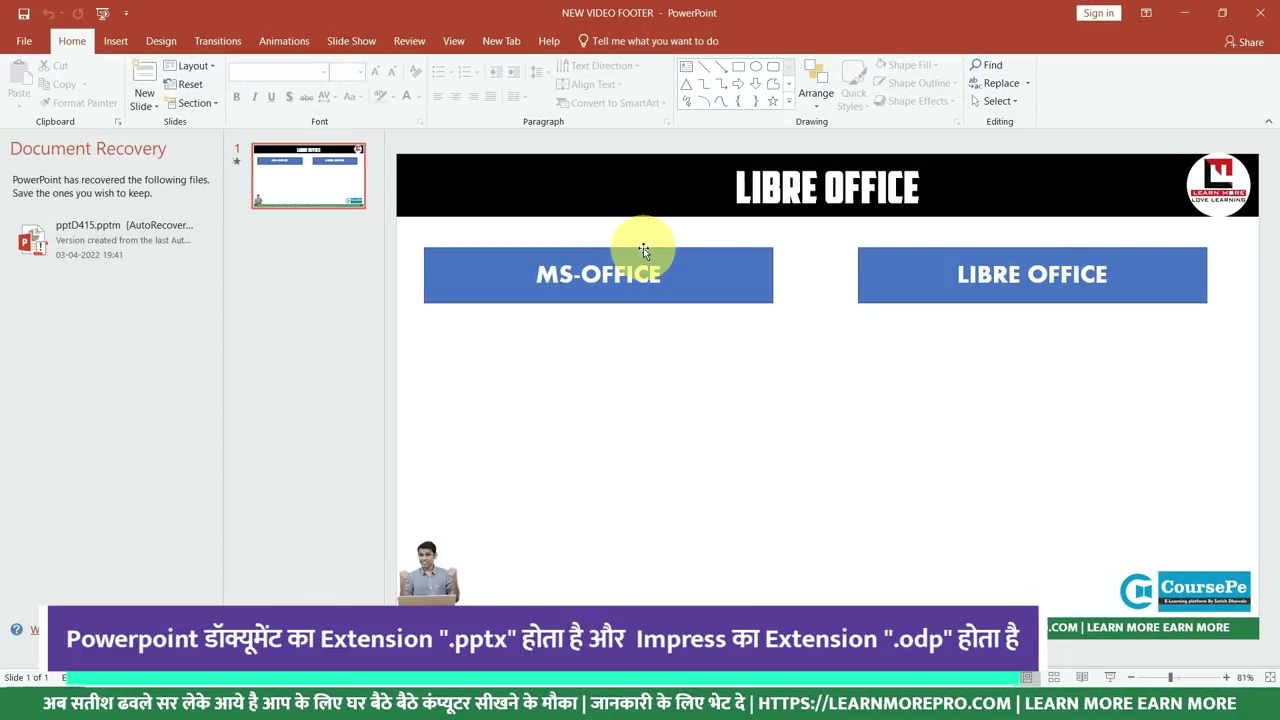
key("alt+Tab")
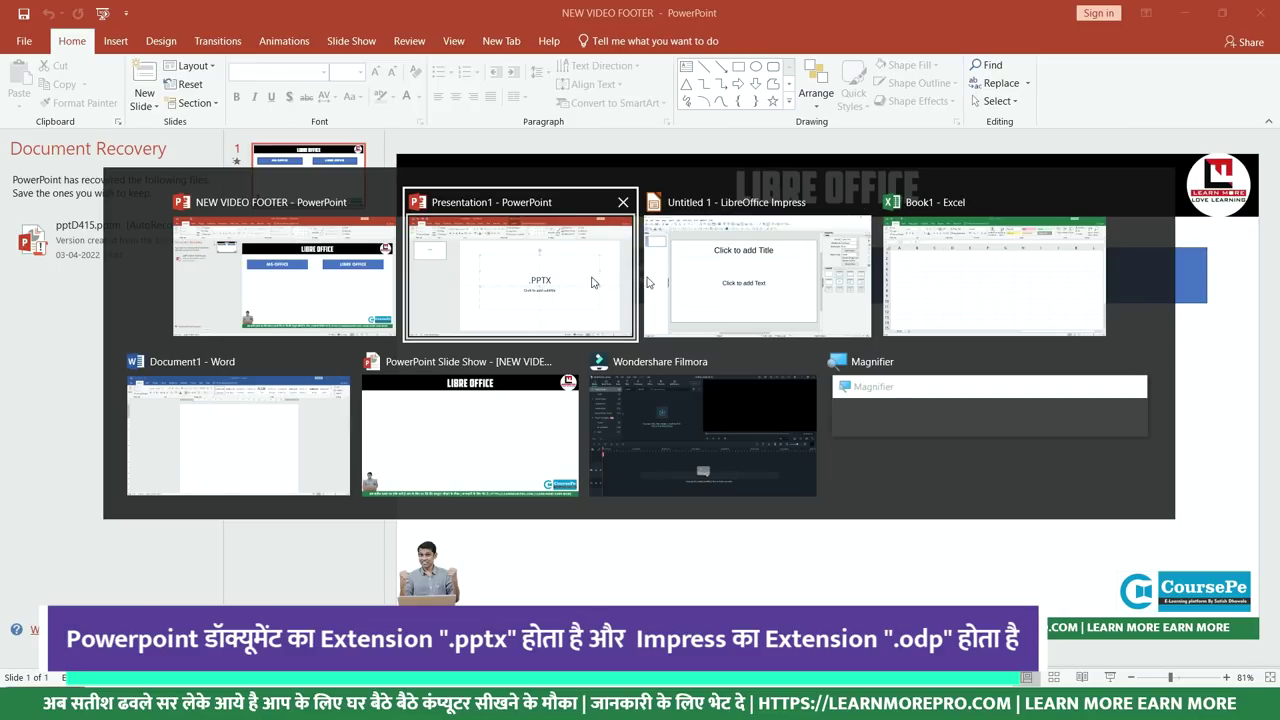
Switch back to Impress and type '.ODP' as slide 1's title
left_click(807, 282)
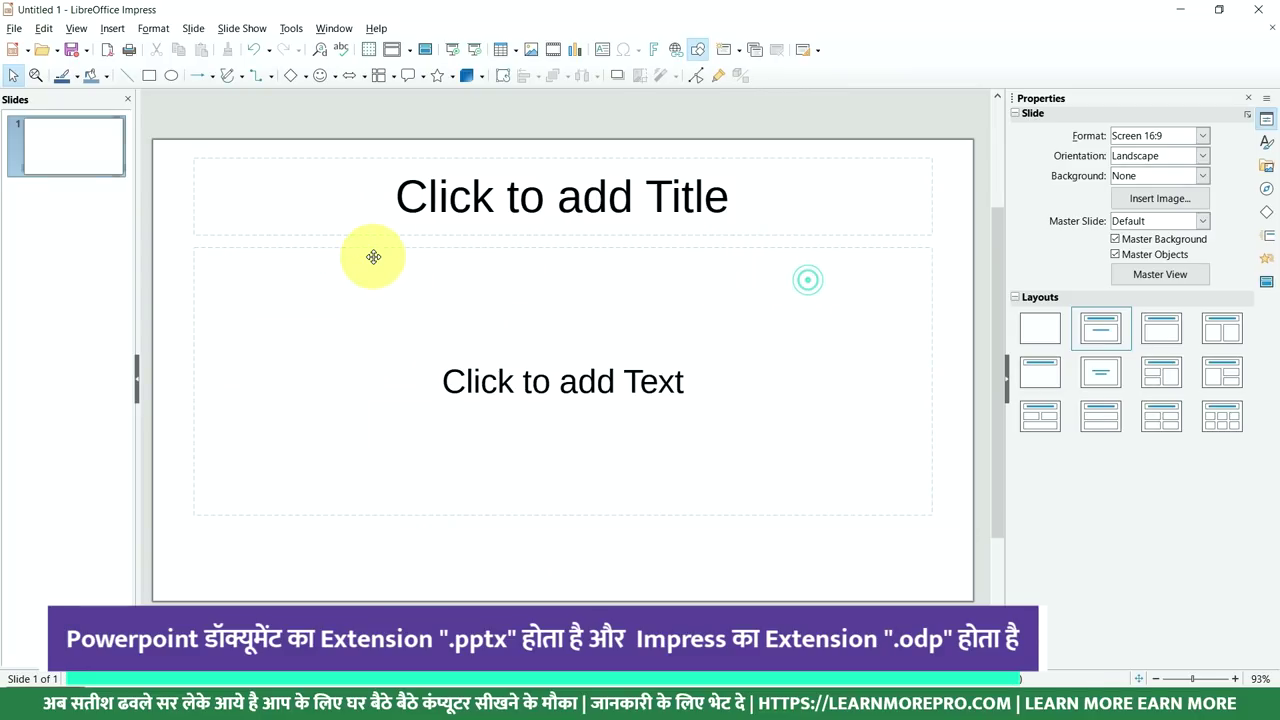
left_click(459, 196)
type(".")
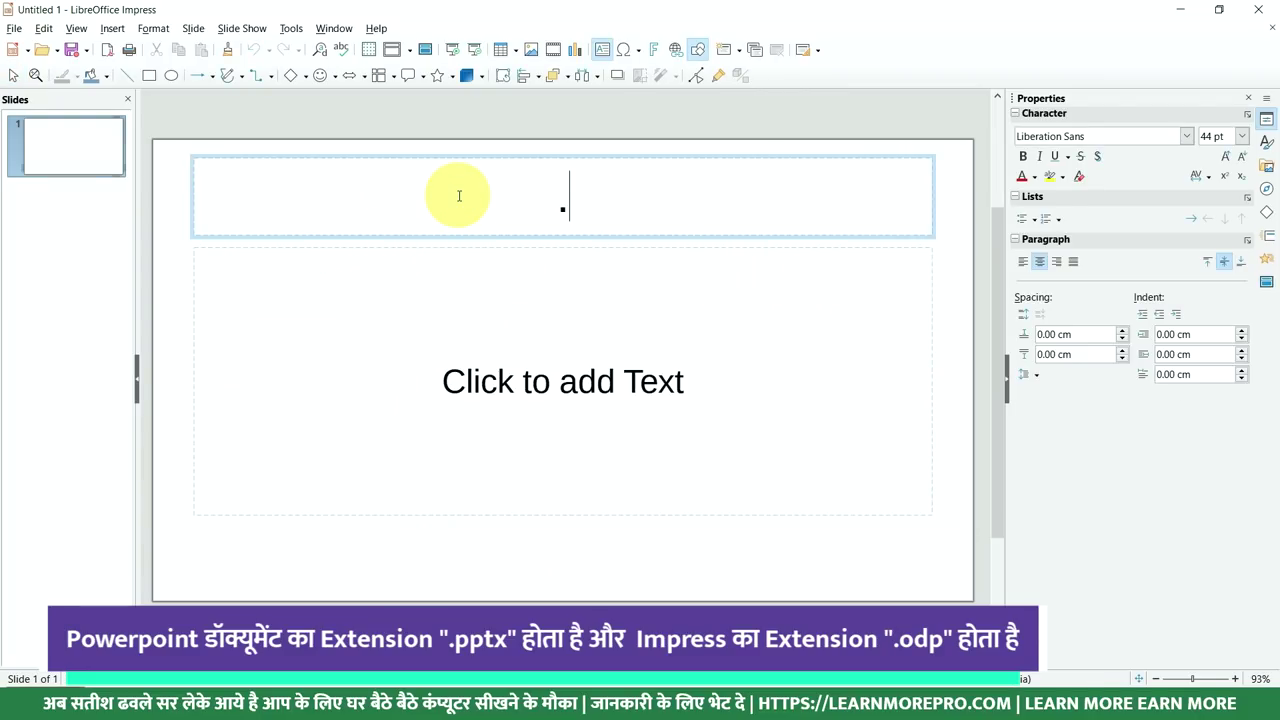
type("ODP")
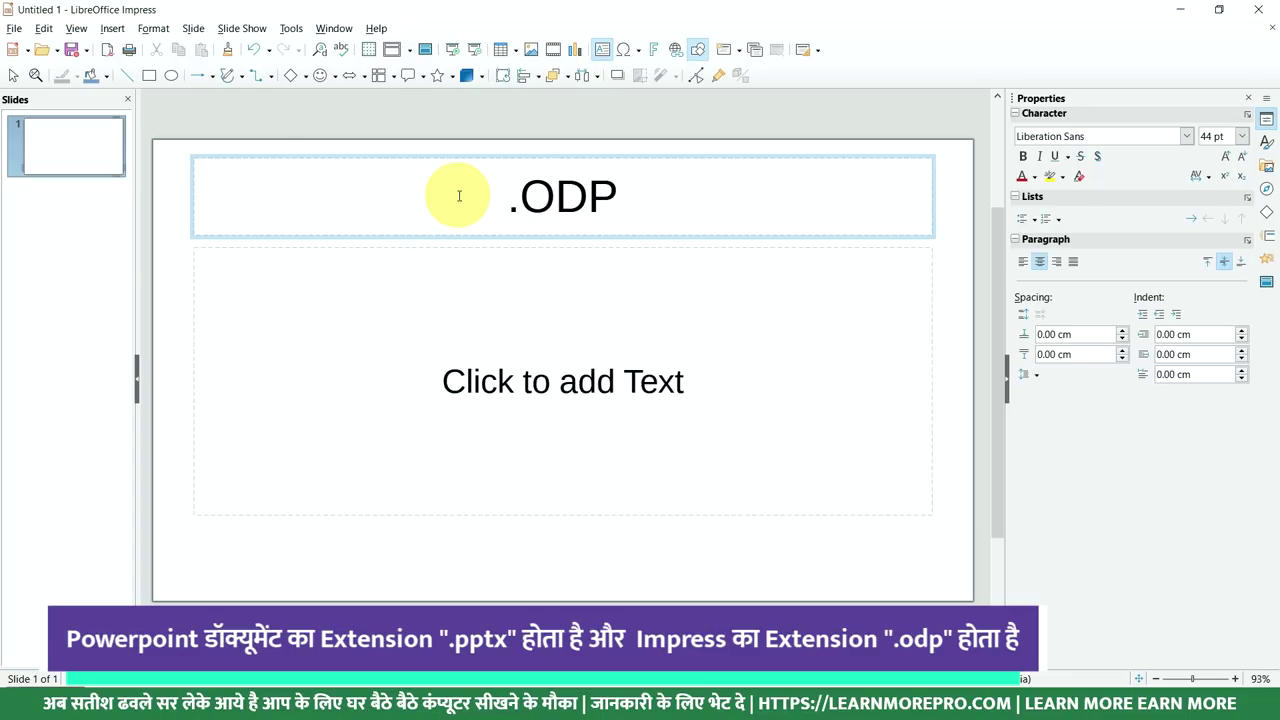
left_click(170, 350)
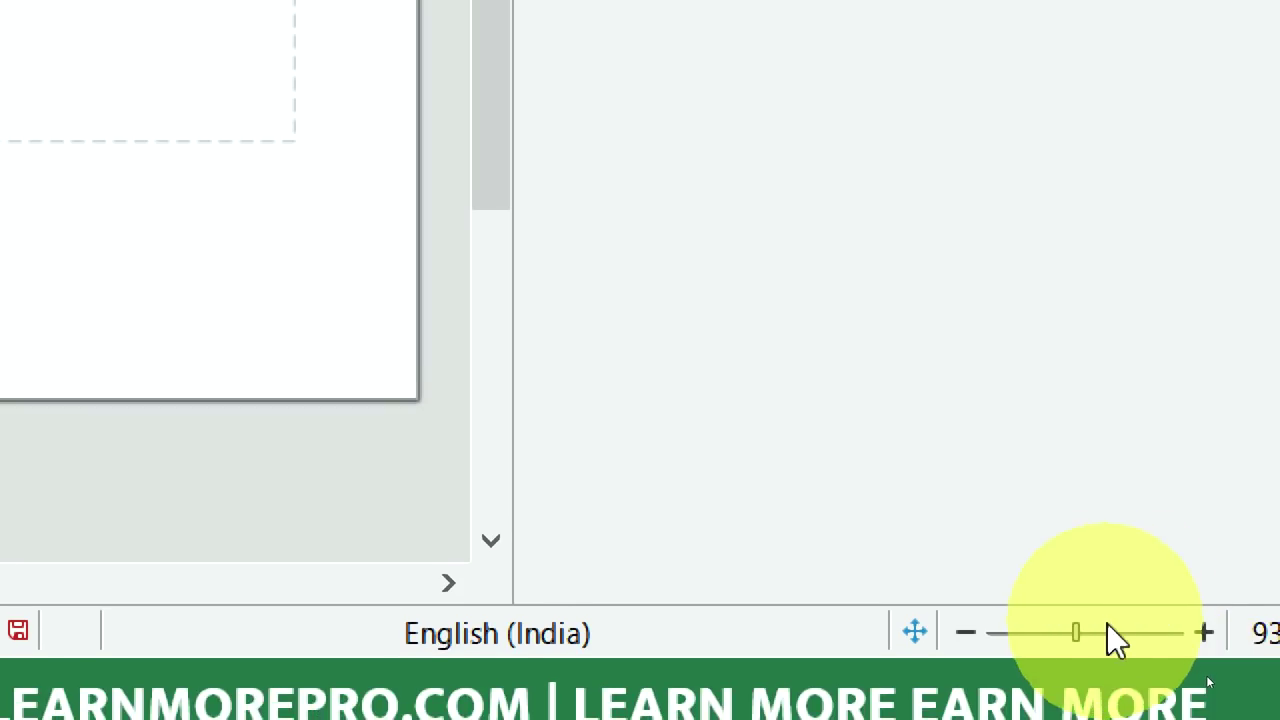
left_click_drag(1079, 632, 960, 632)
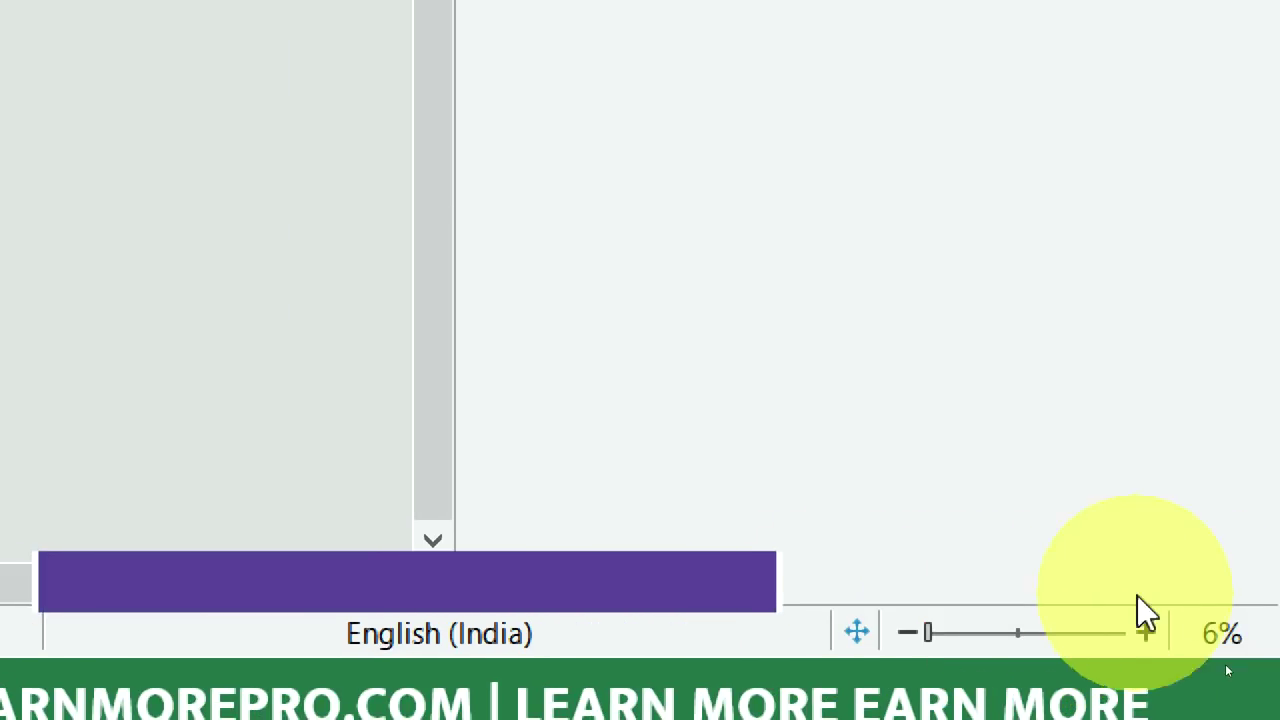
left_click(906, 632)
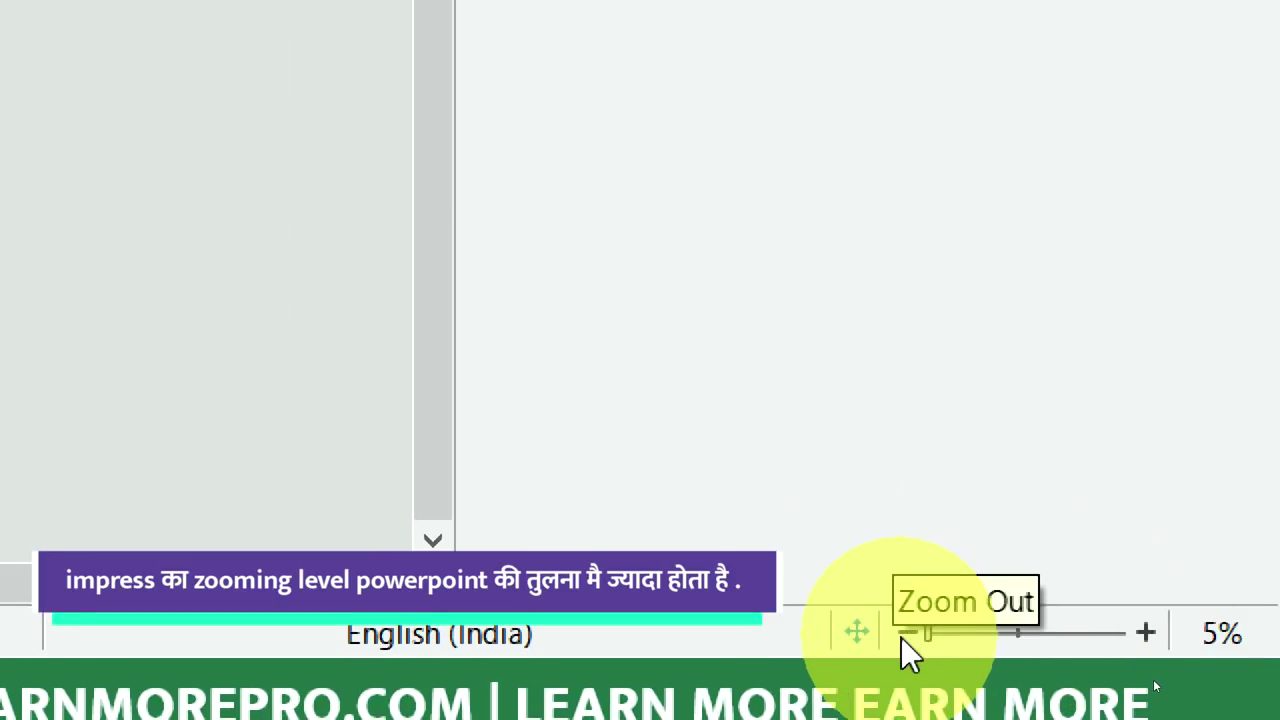
left_click(1119, 633)
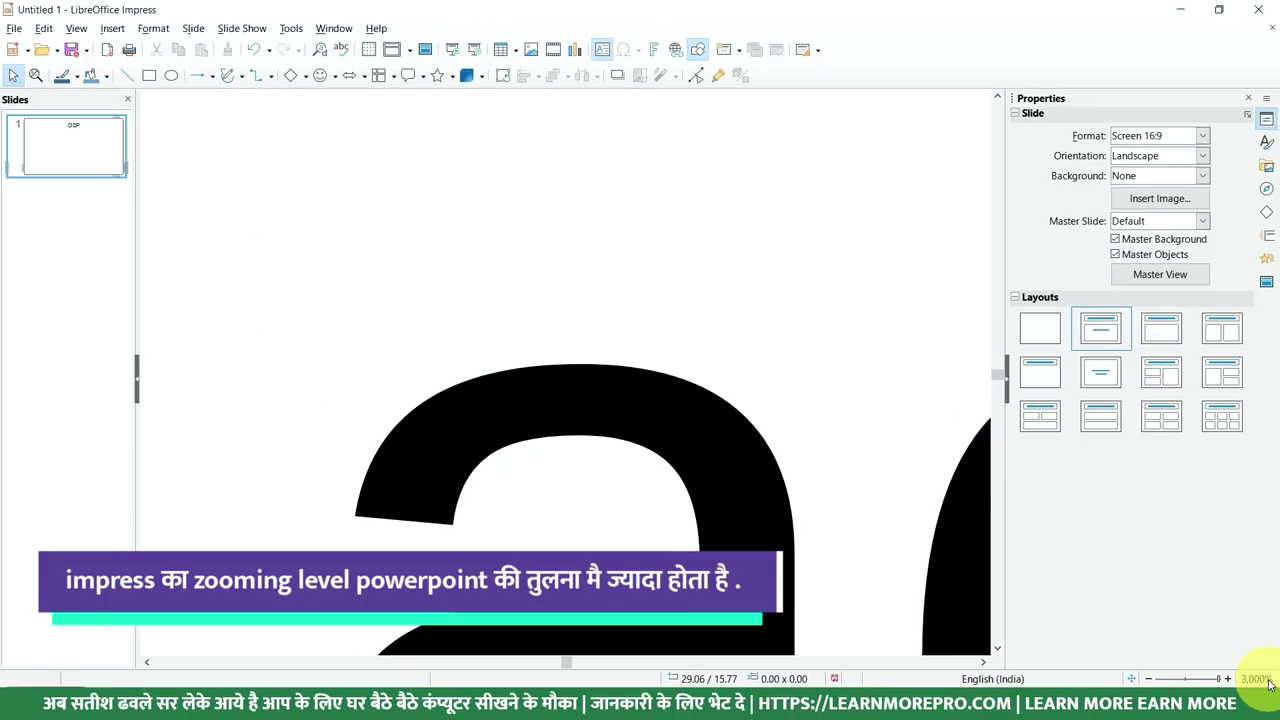
key("super")
key("super")
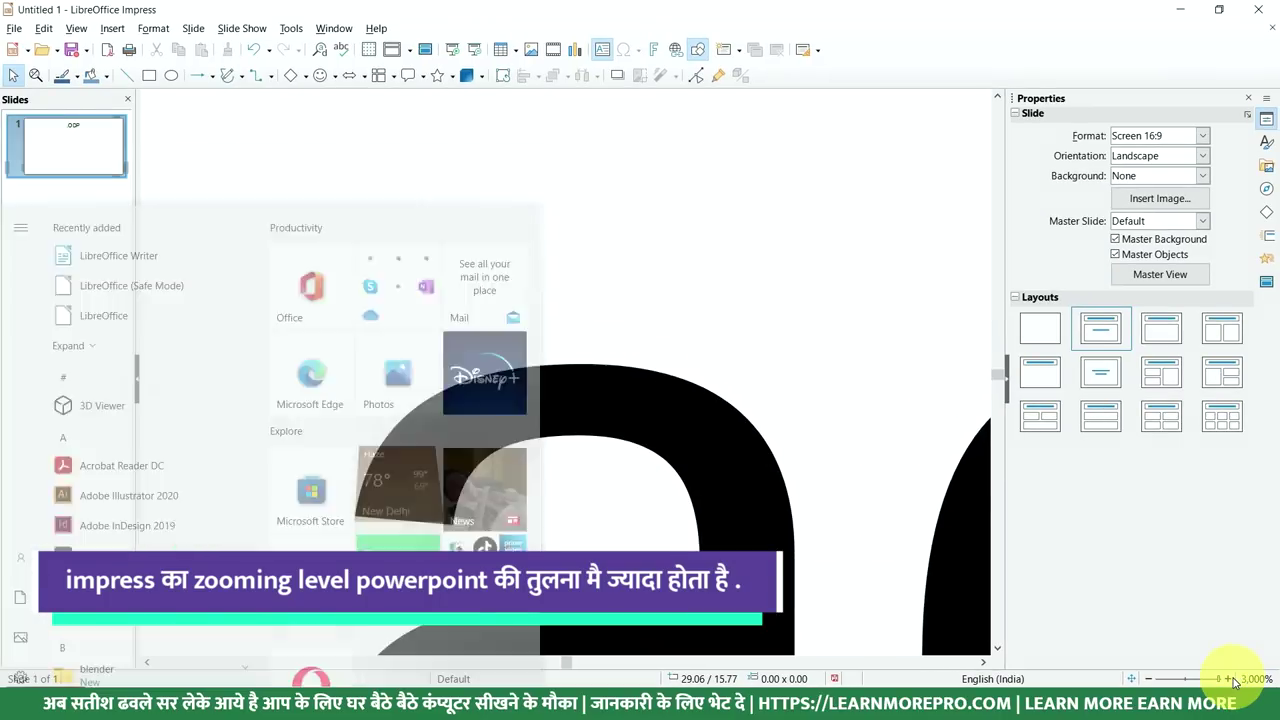
left_click(1185, 679)
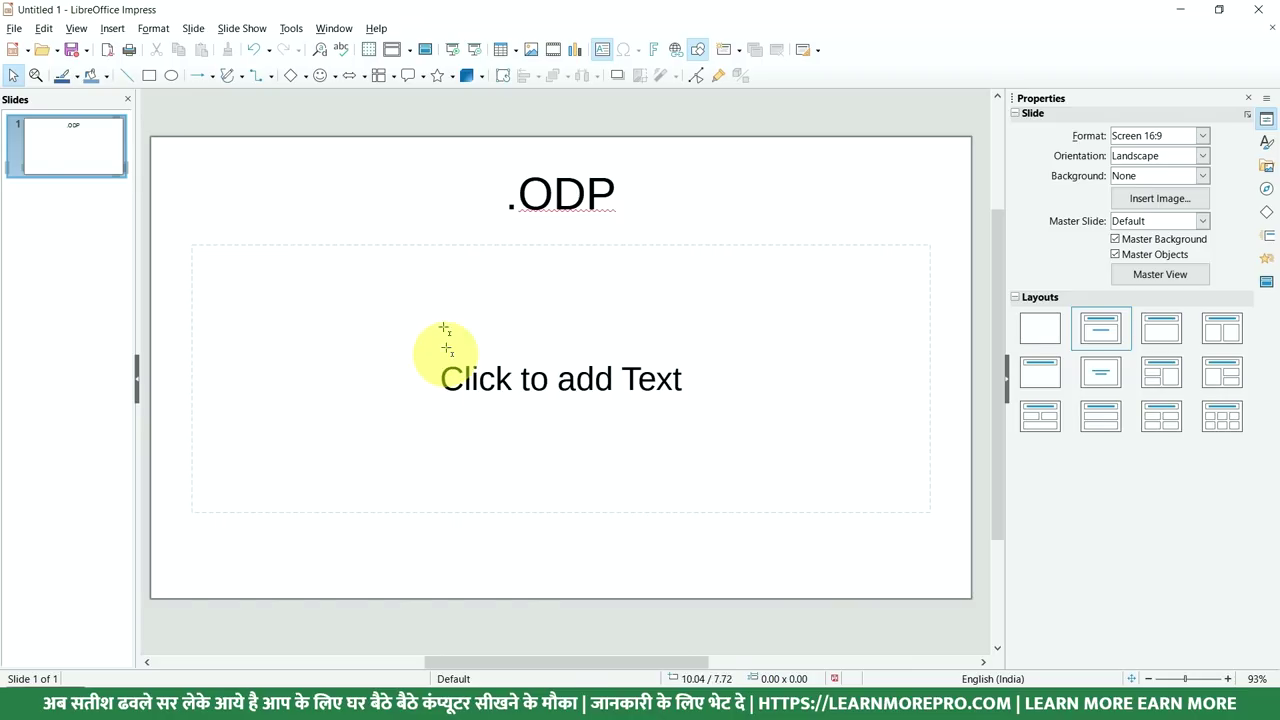
Draw a rectangle left of the title, duplicate it once, and move the copy to the lower left
left_click(148, 76)
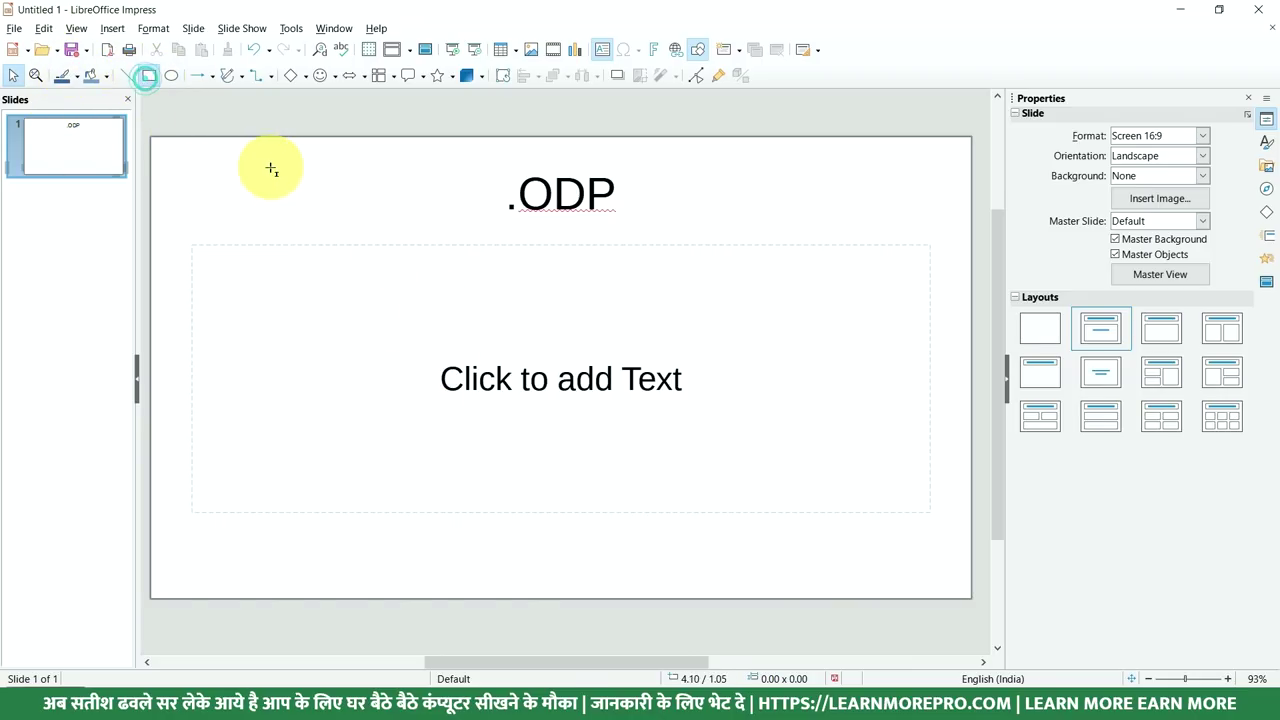
left_click_drag(268, 166, 400, 268)
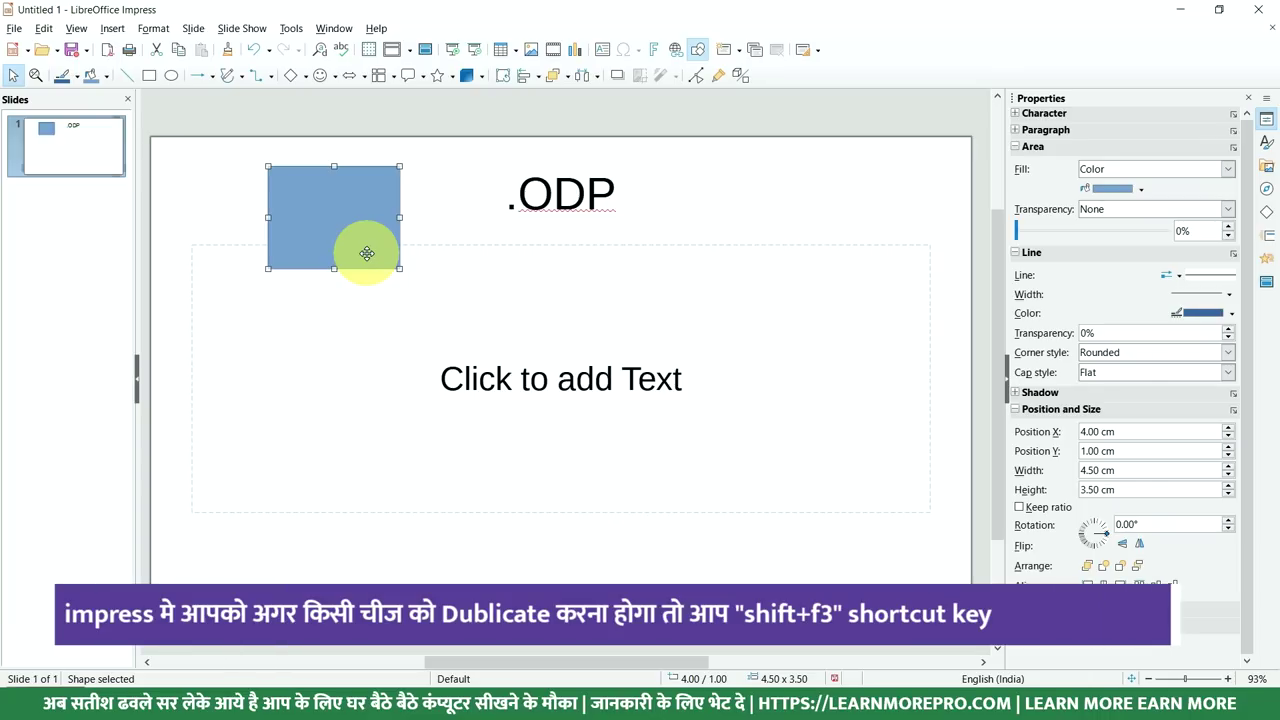
key("shift+F3")
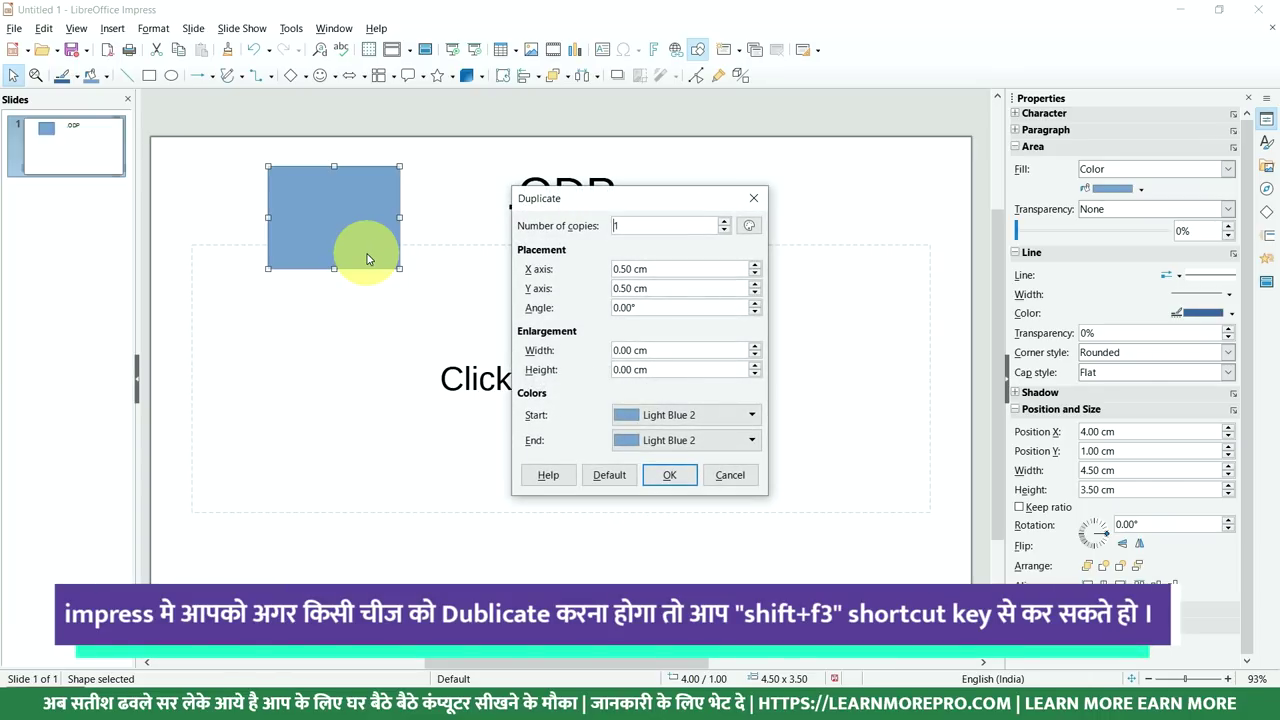
left_click(669, 475)
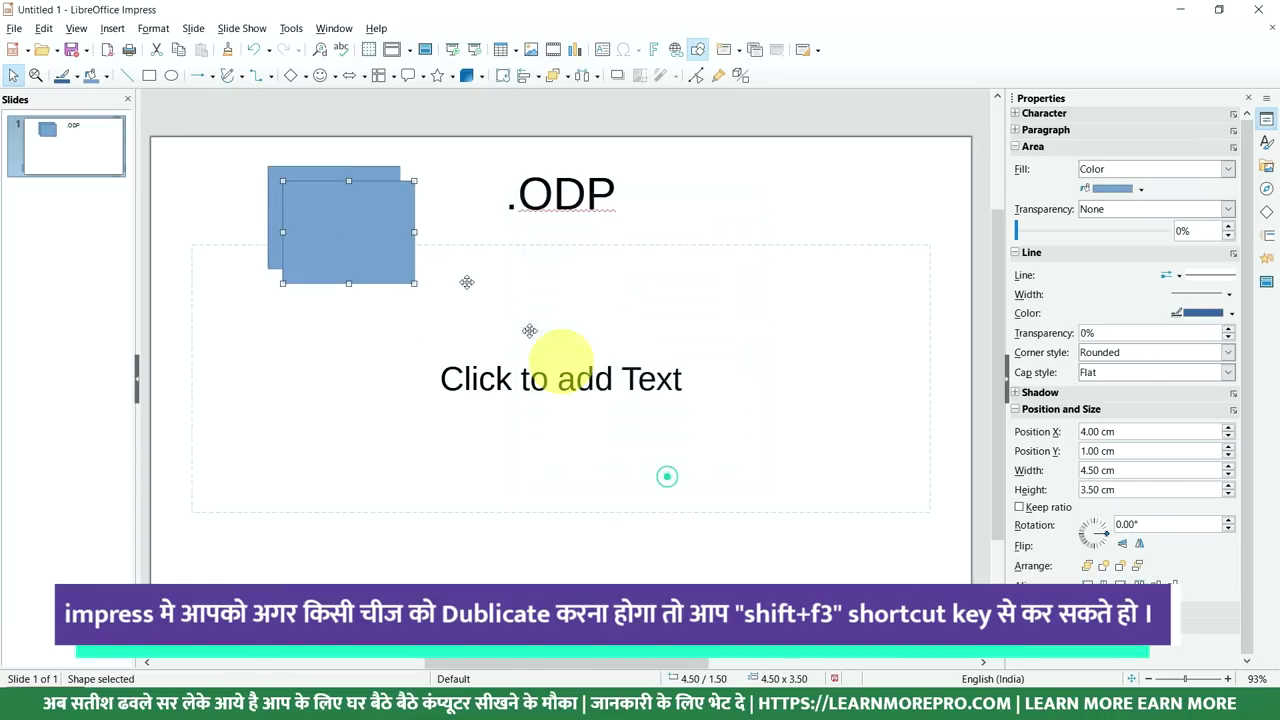
mouse_move(396, 235)
left_mouse_down()
mouse_move(454, 395)
mouse_move(357, 438)
left_mouse_up()
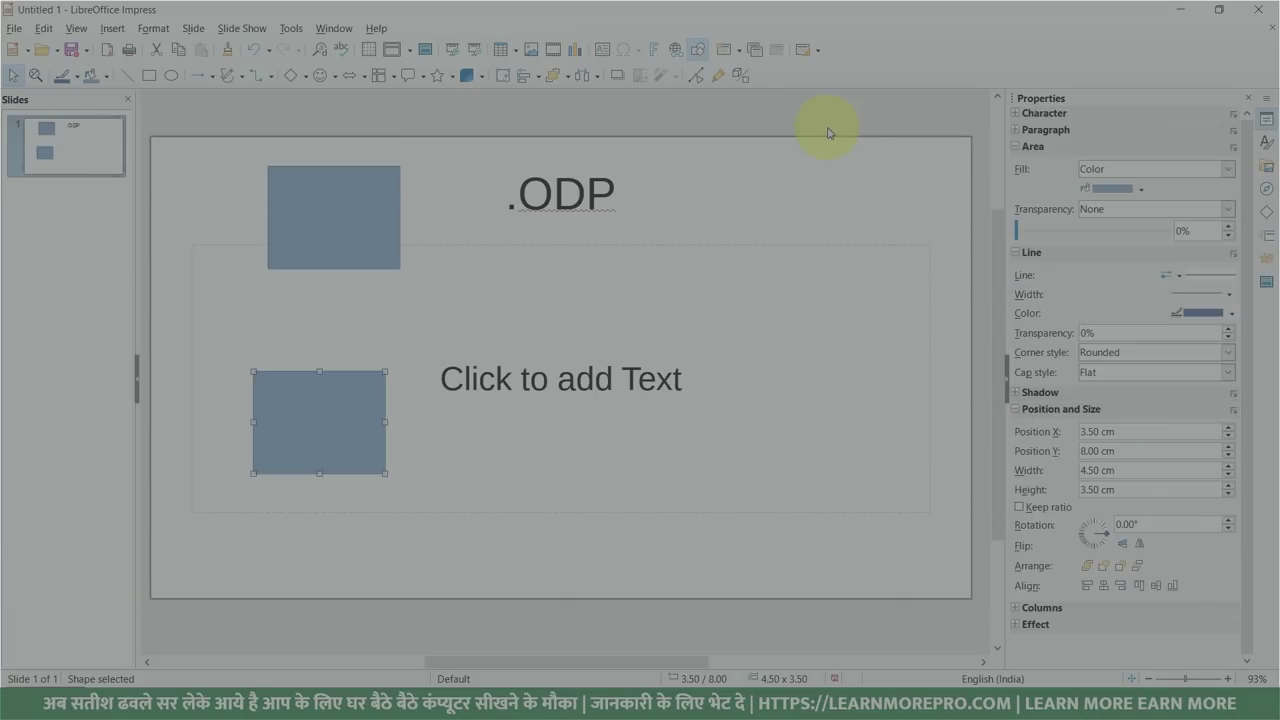
left_click(828, 130)
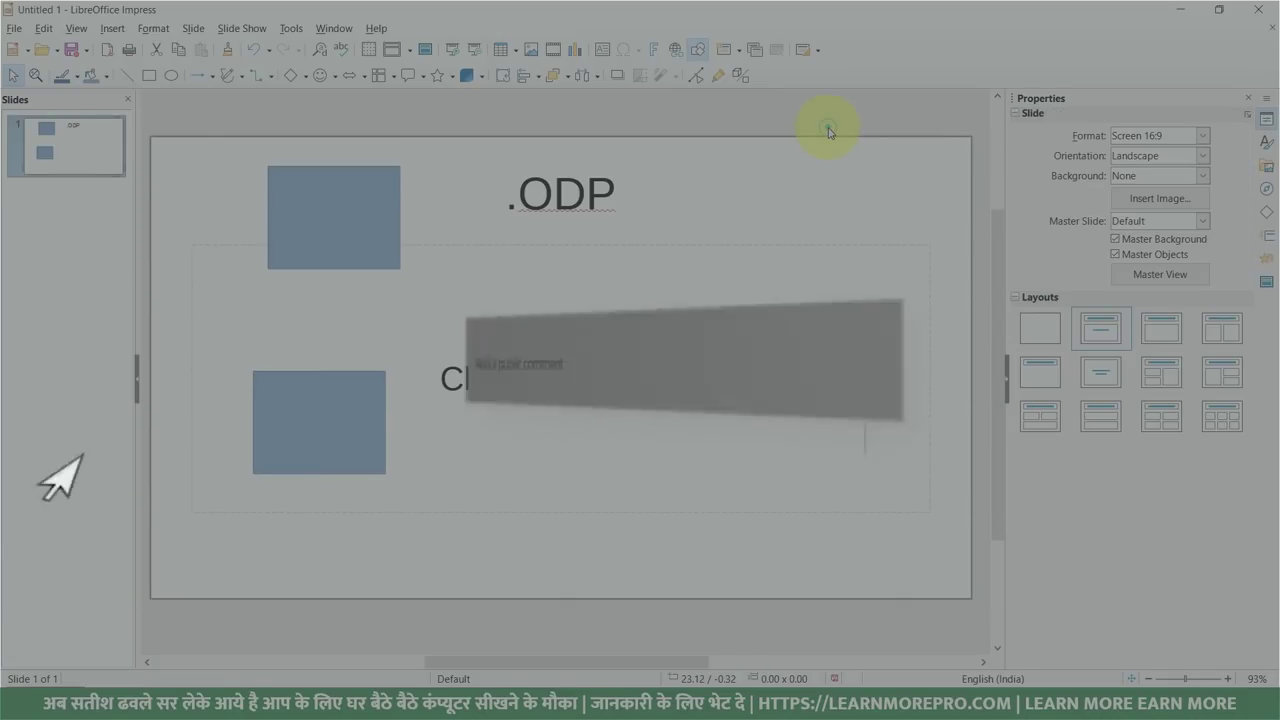